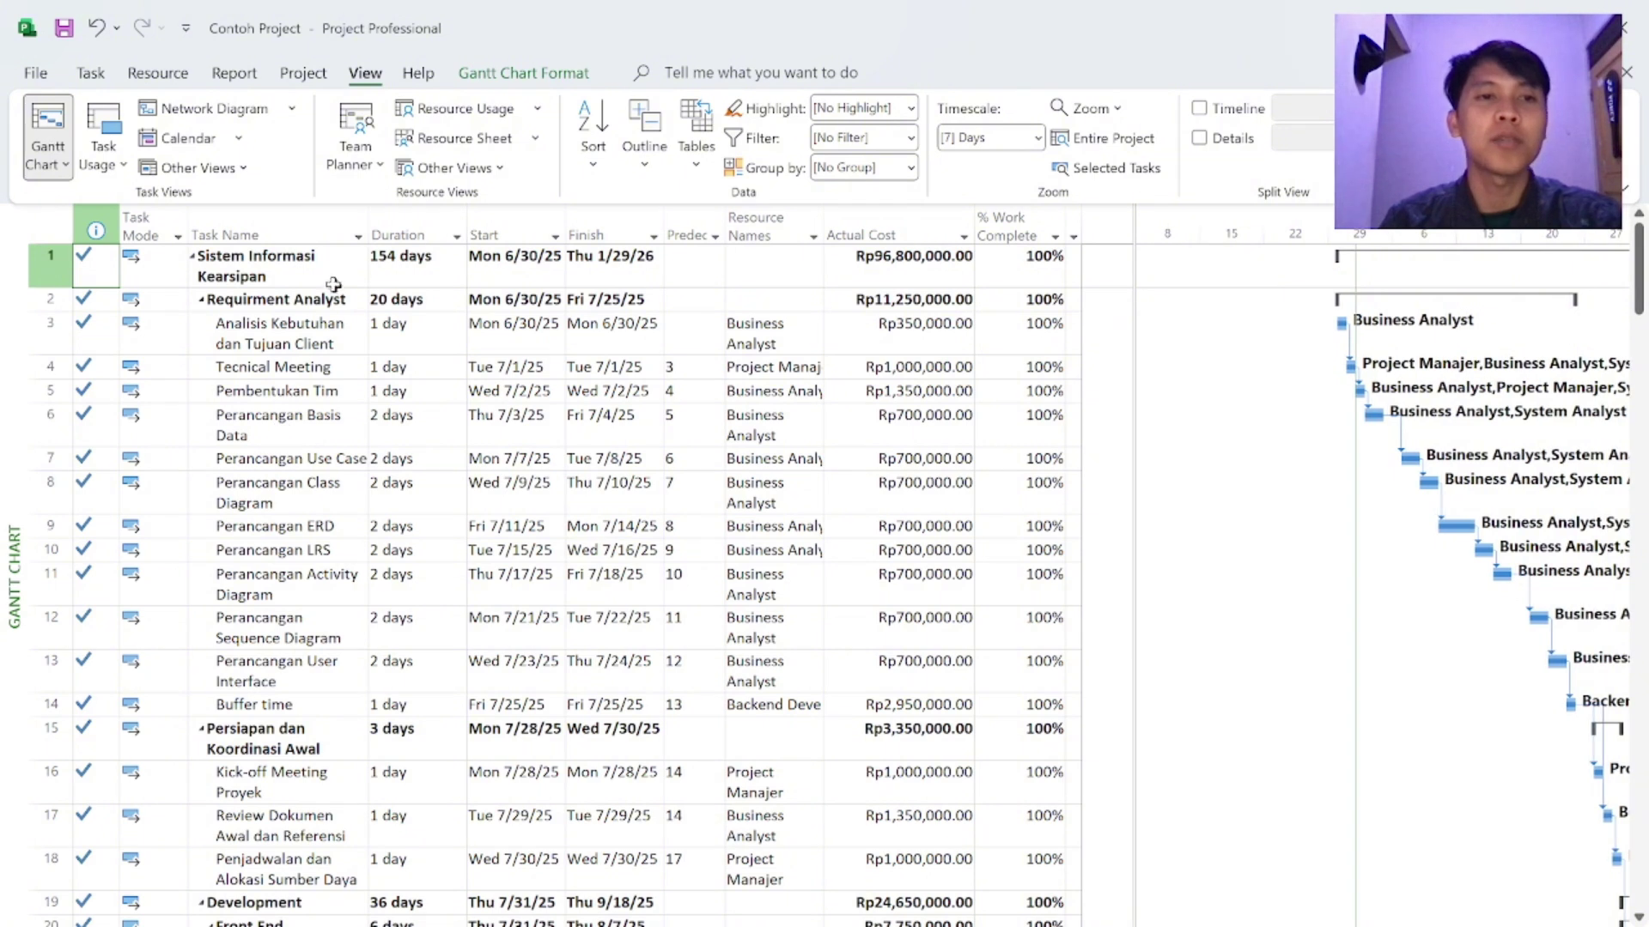
Step: Review the Sistem Informasi Kearsipan summary task and the Requirment Analyst phase with its subtasks down to Persiapan dan Koordinasi Awal
click(307, 283)
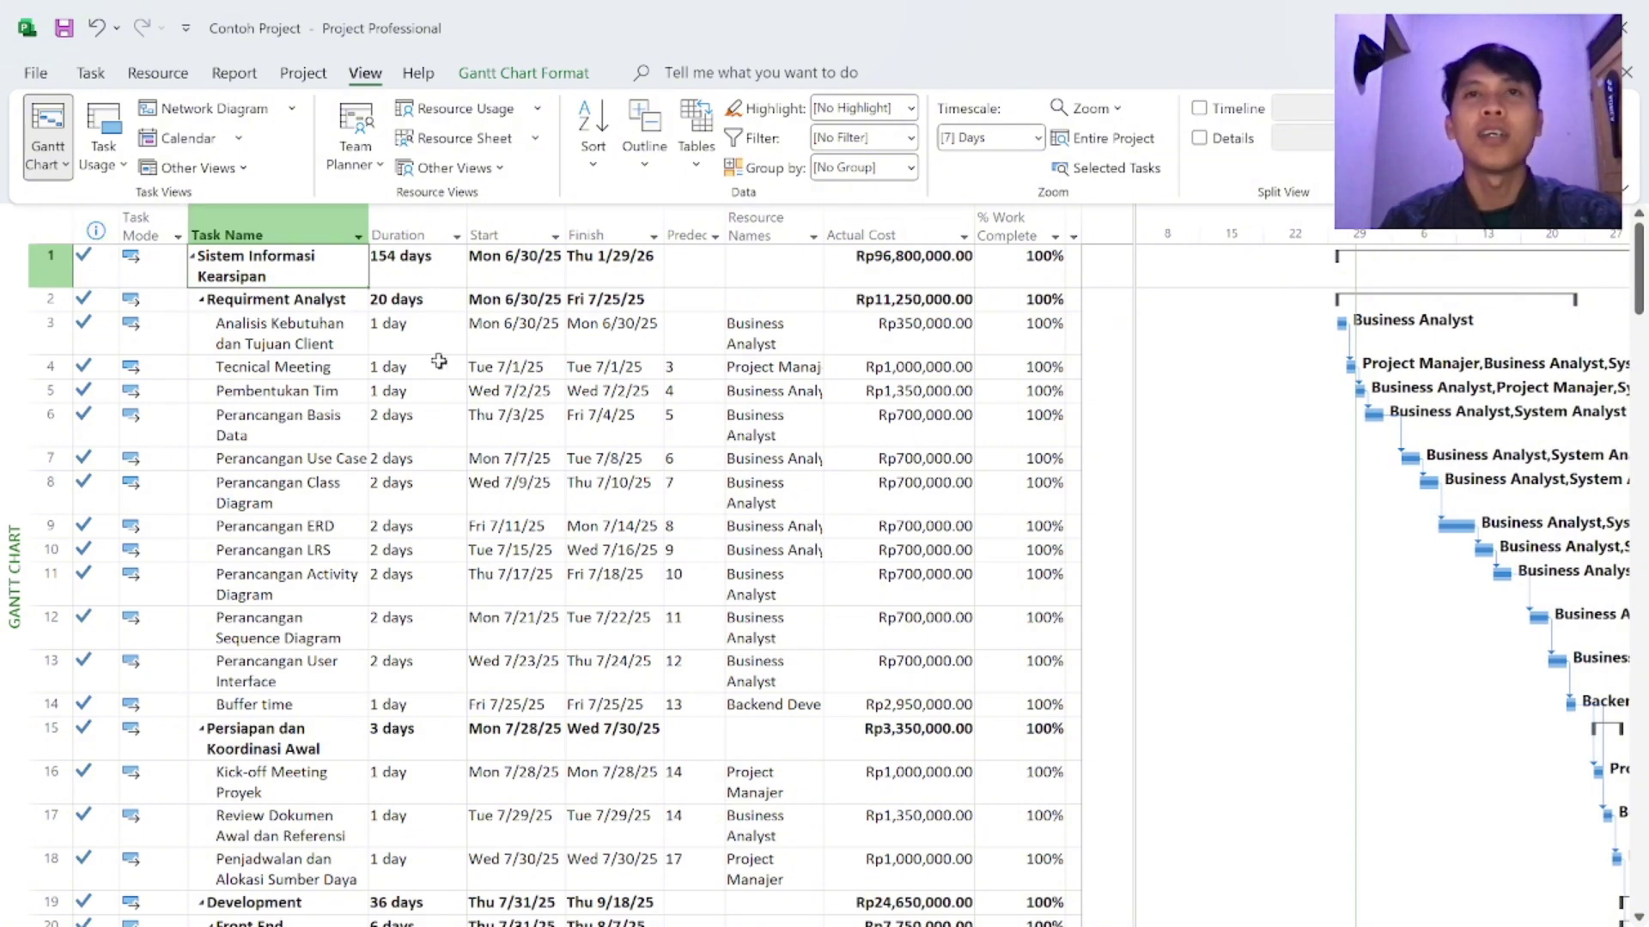
click(347, 340)
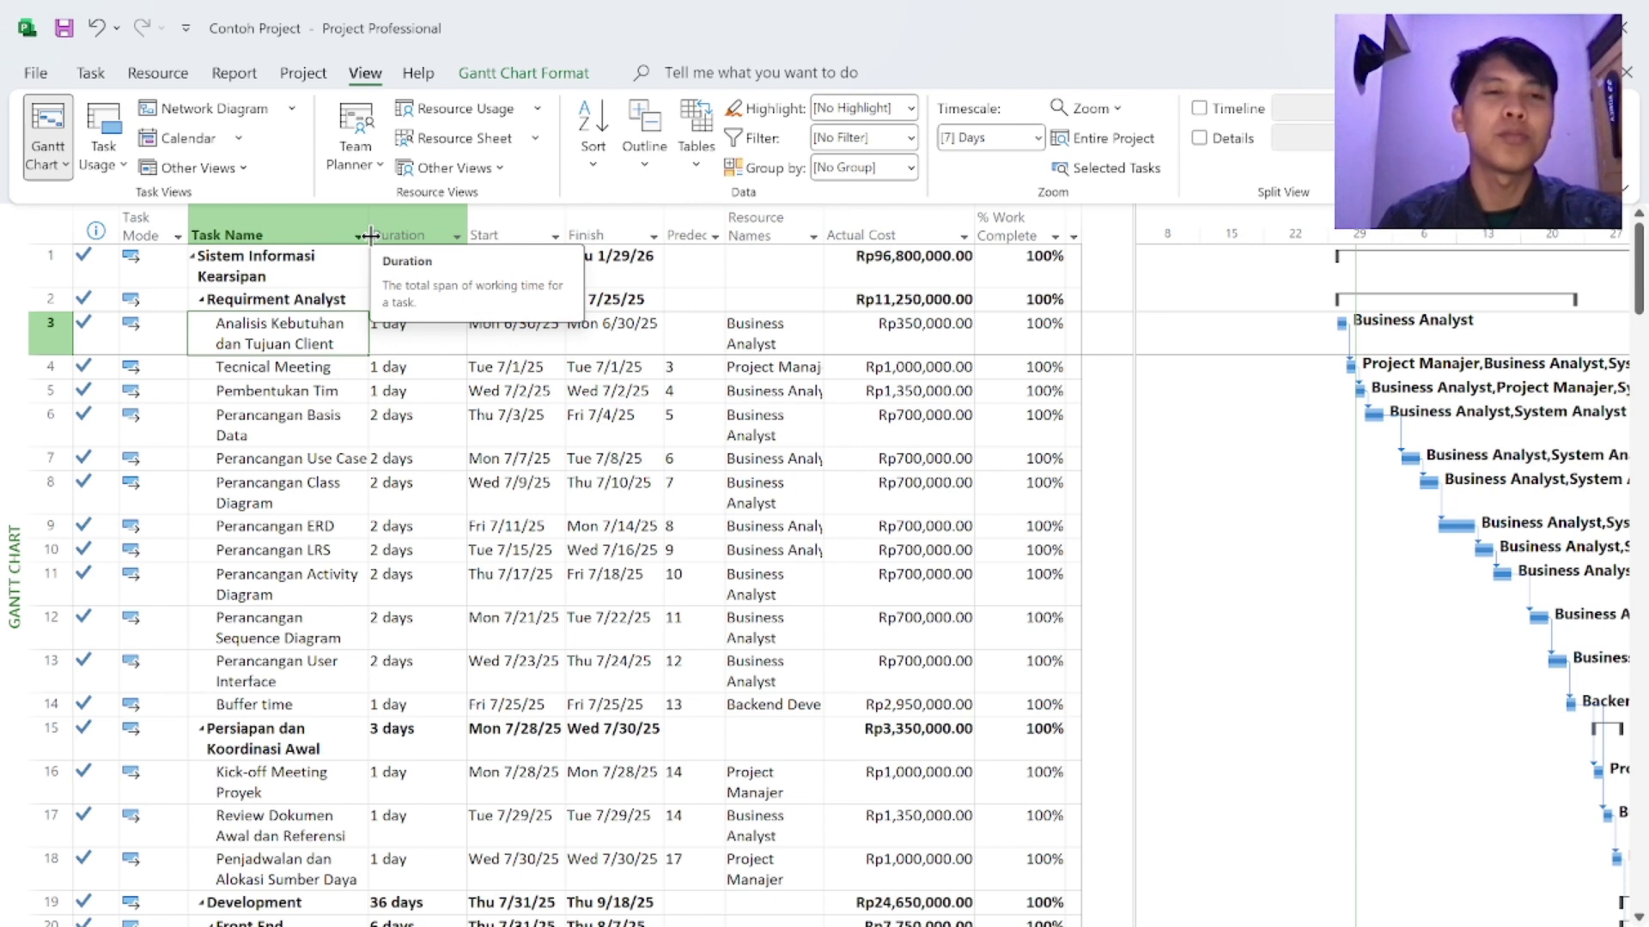
click(334, 268)
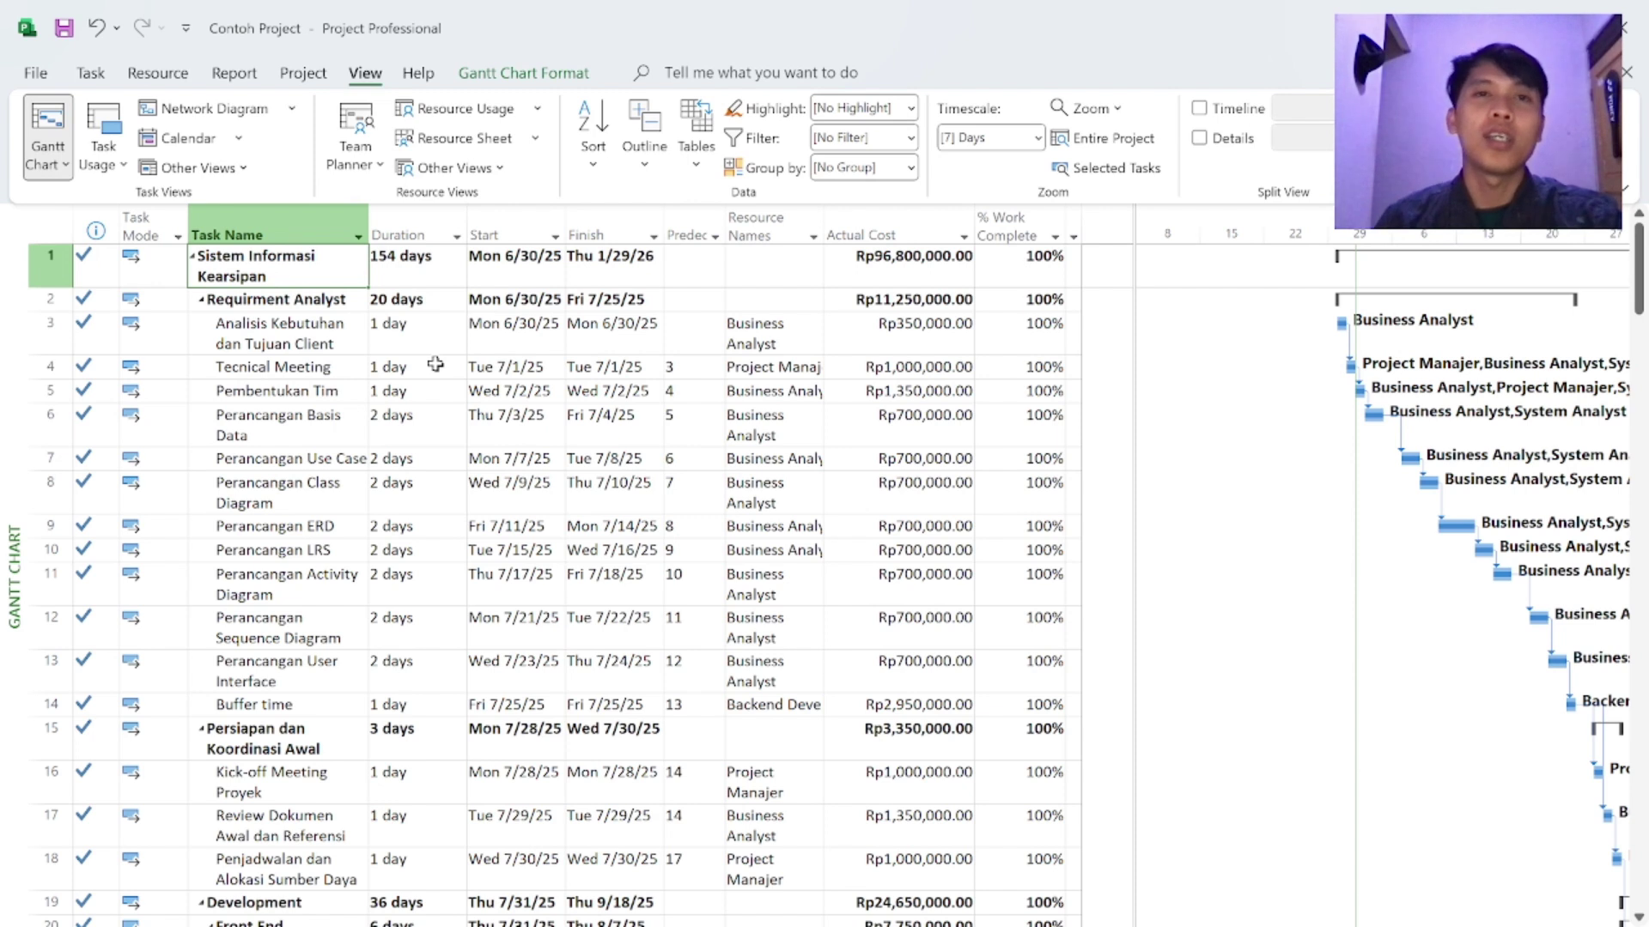
click(302, 343)
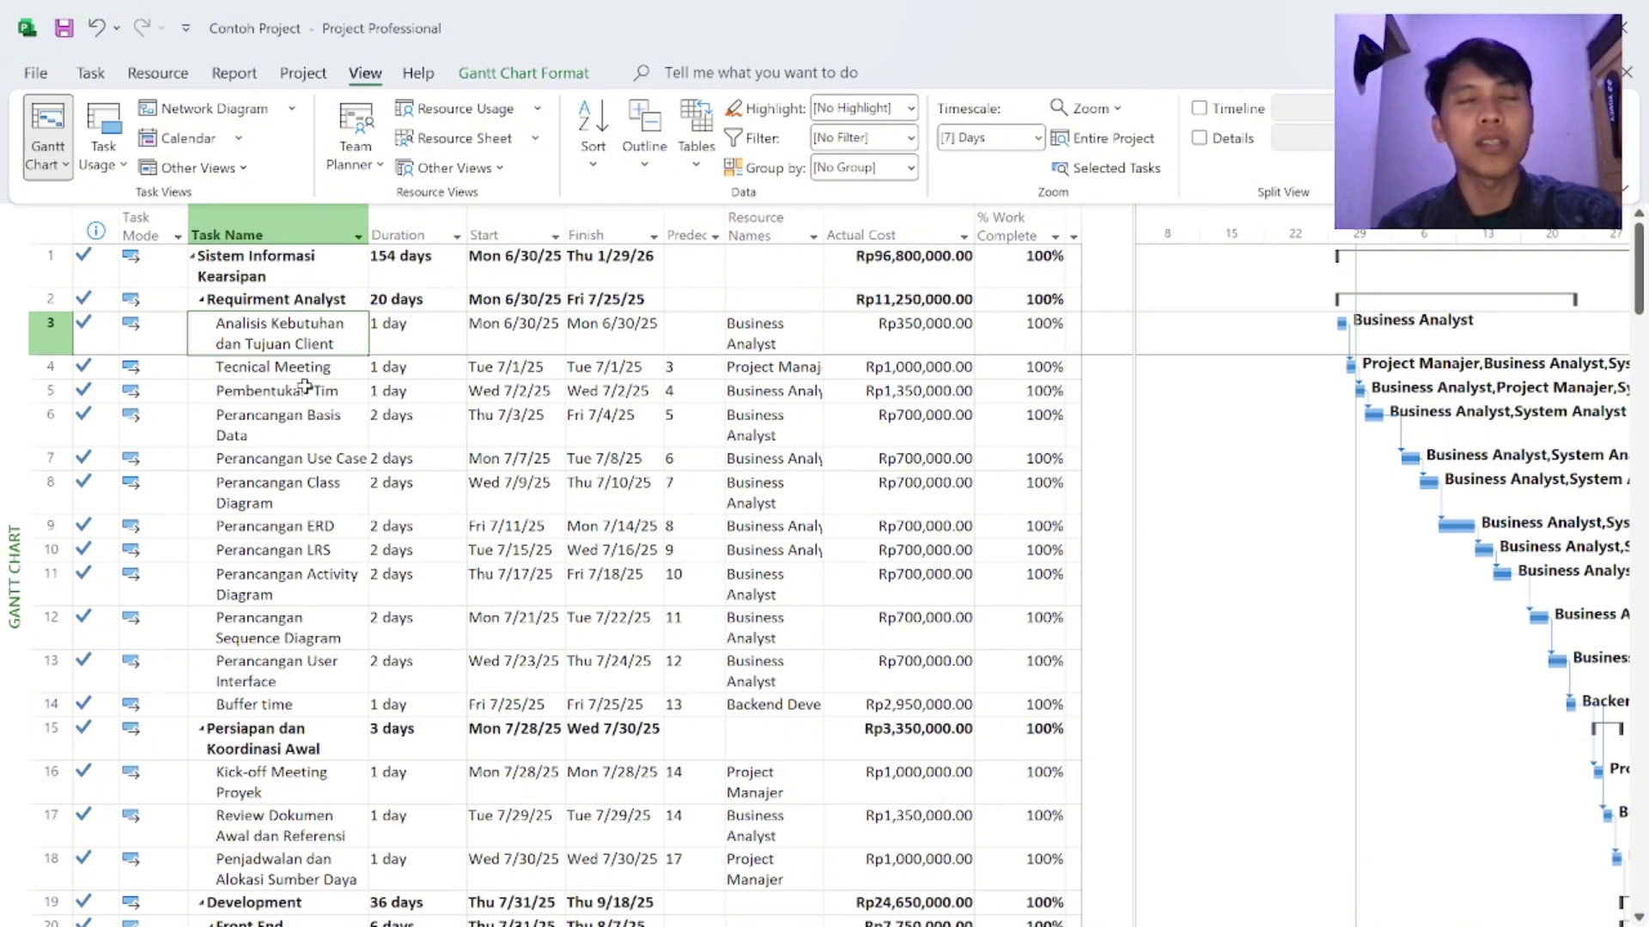
click(258, 306)
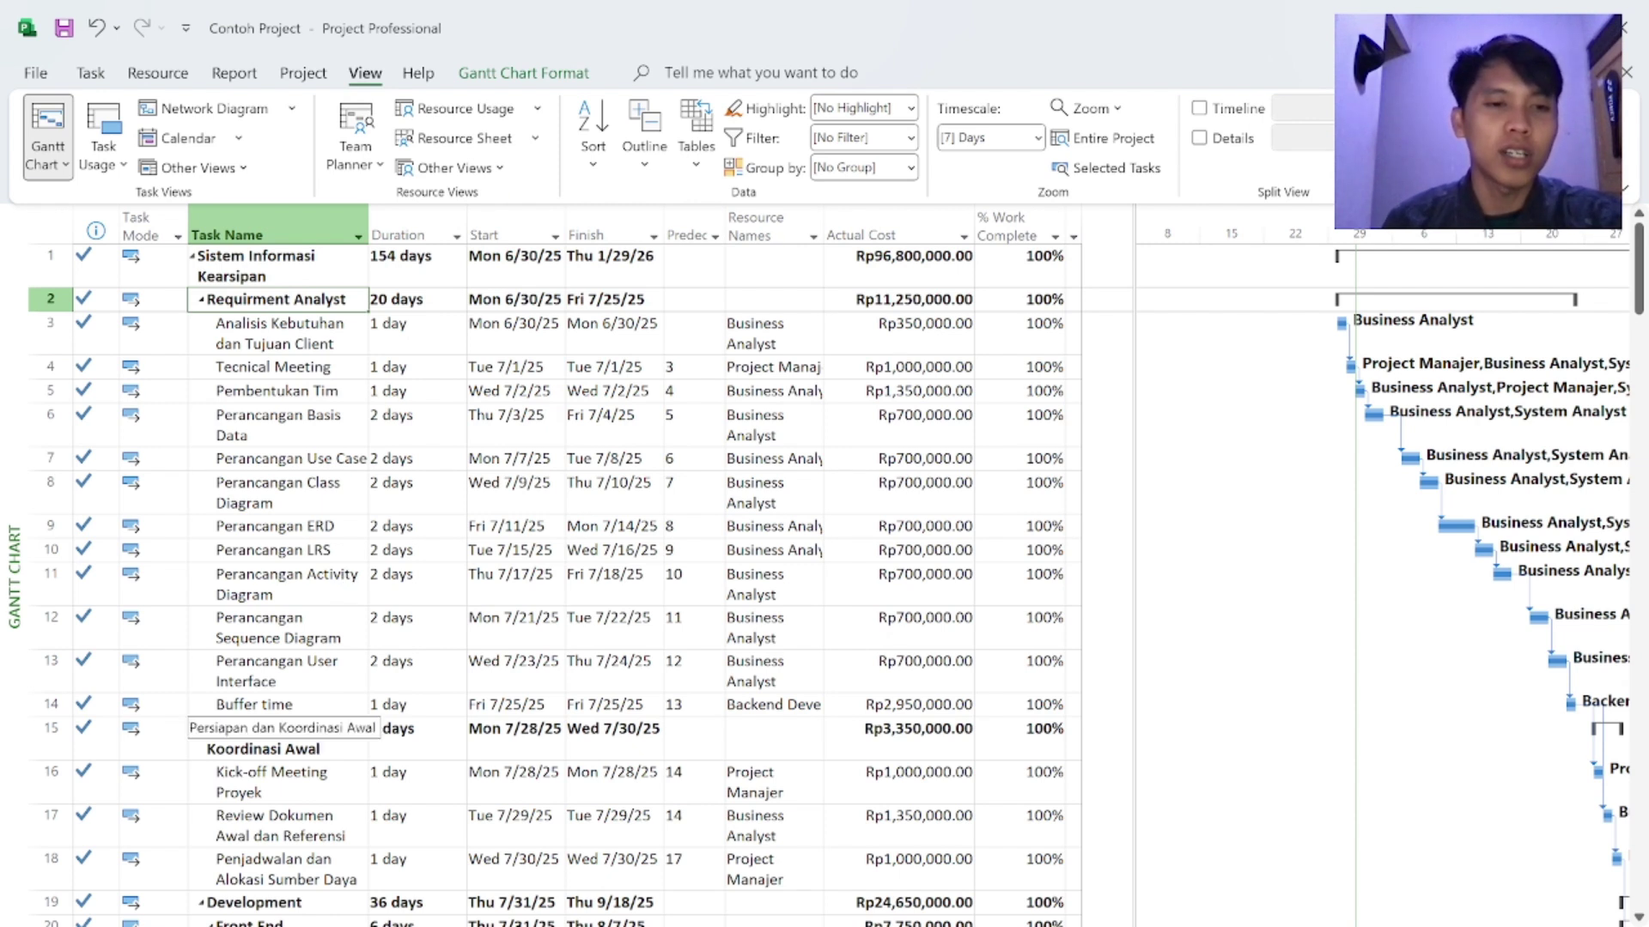
click(255, 743)
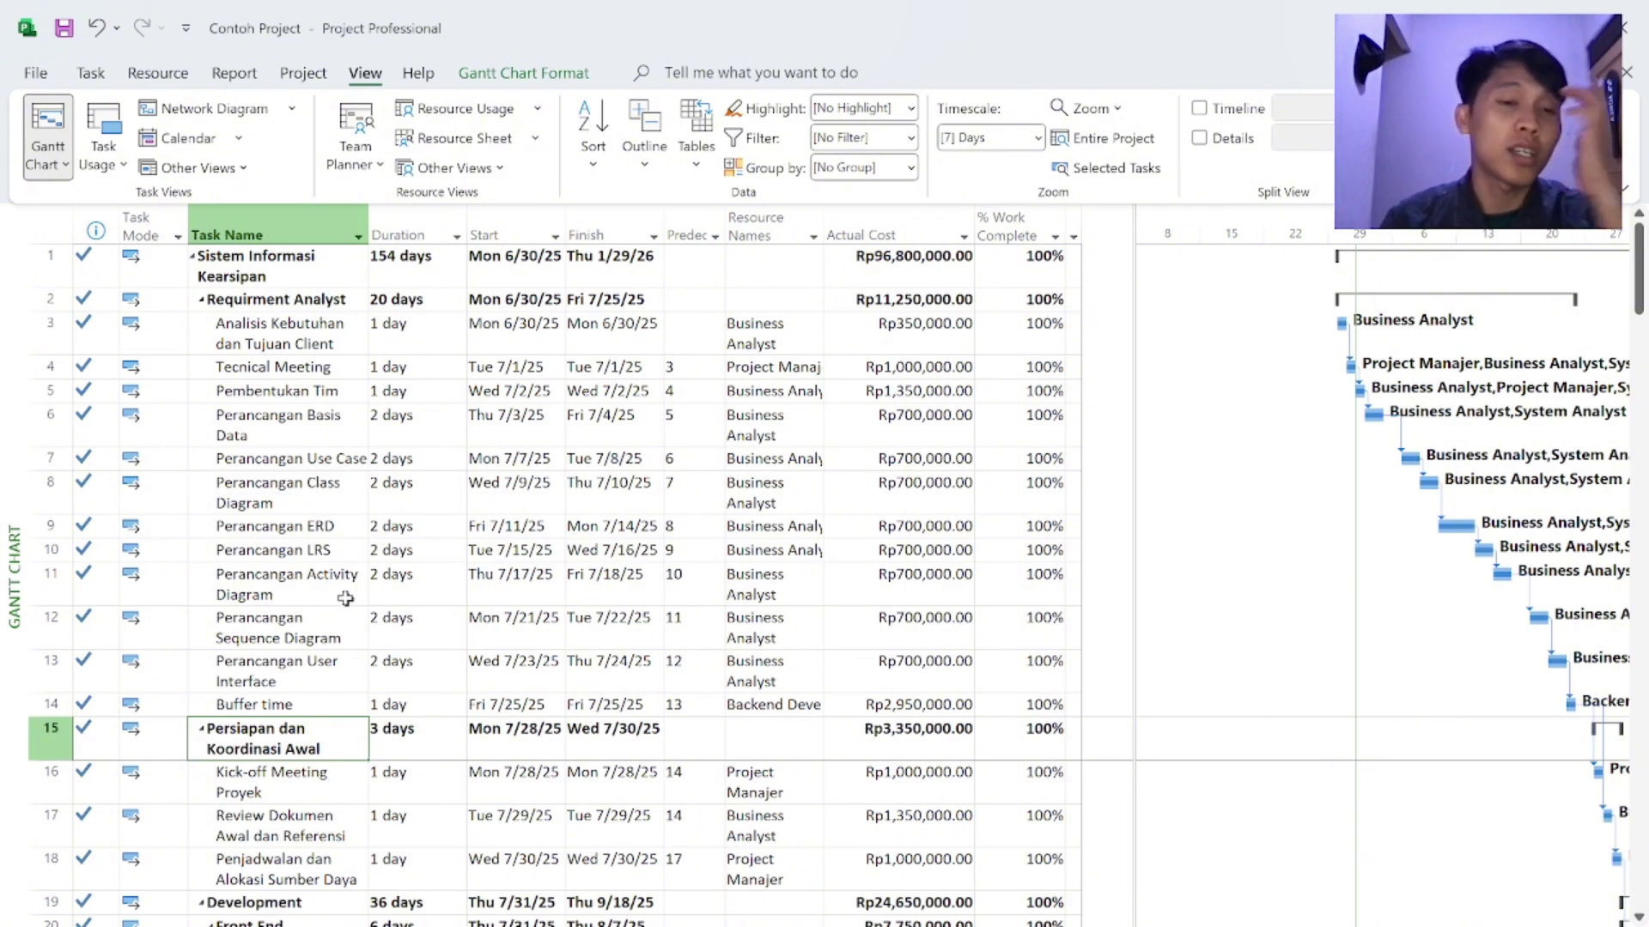
click(314, 687)
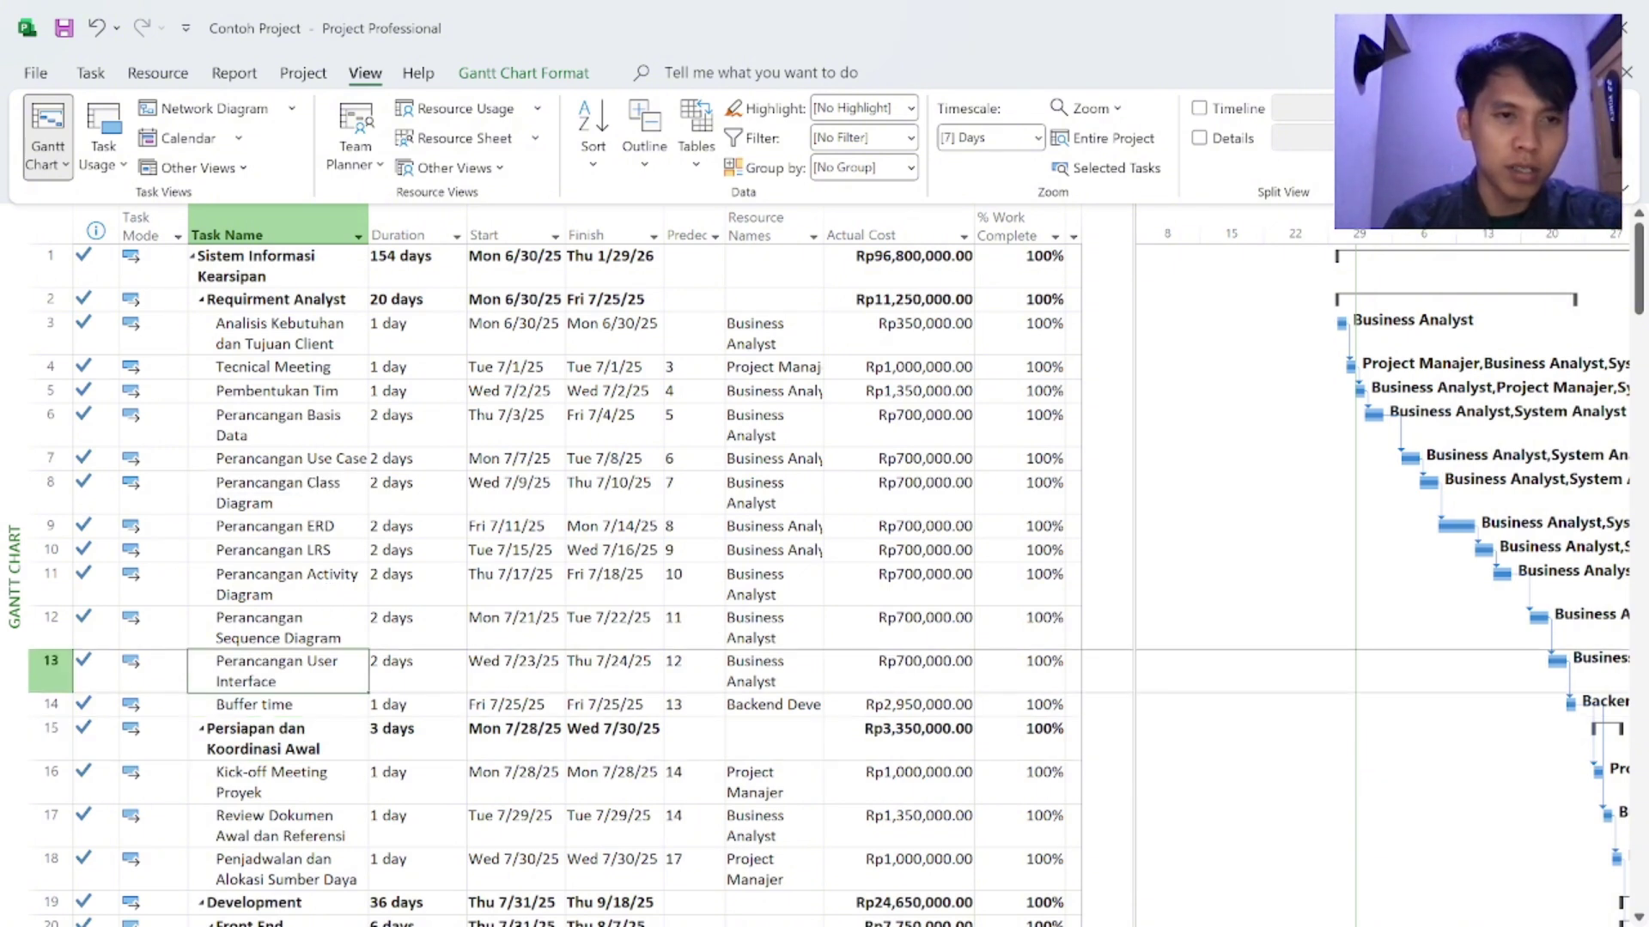
click(288, 302)
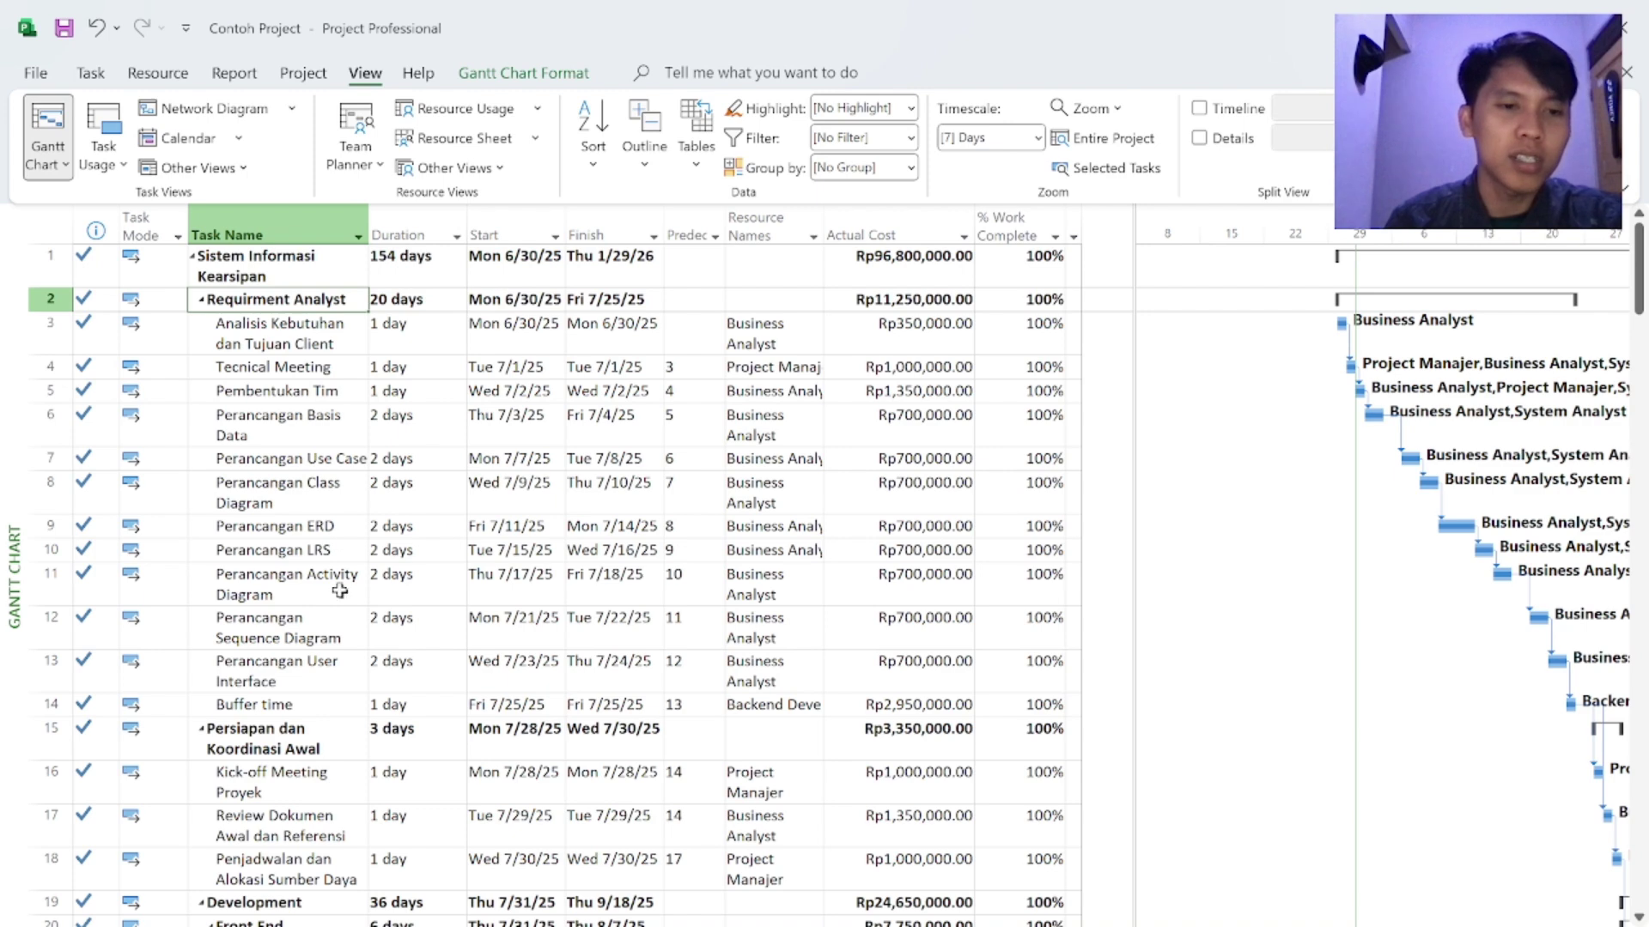
Step: Examine the Persiapan dan Koordinasi Awal tasks and the Development phase, including its Front End, Back End, Submodul Tambahan and Pendukung Dev groups
scroll(331, 635, down, 1)
click(305, 721)
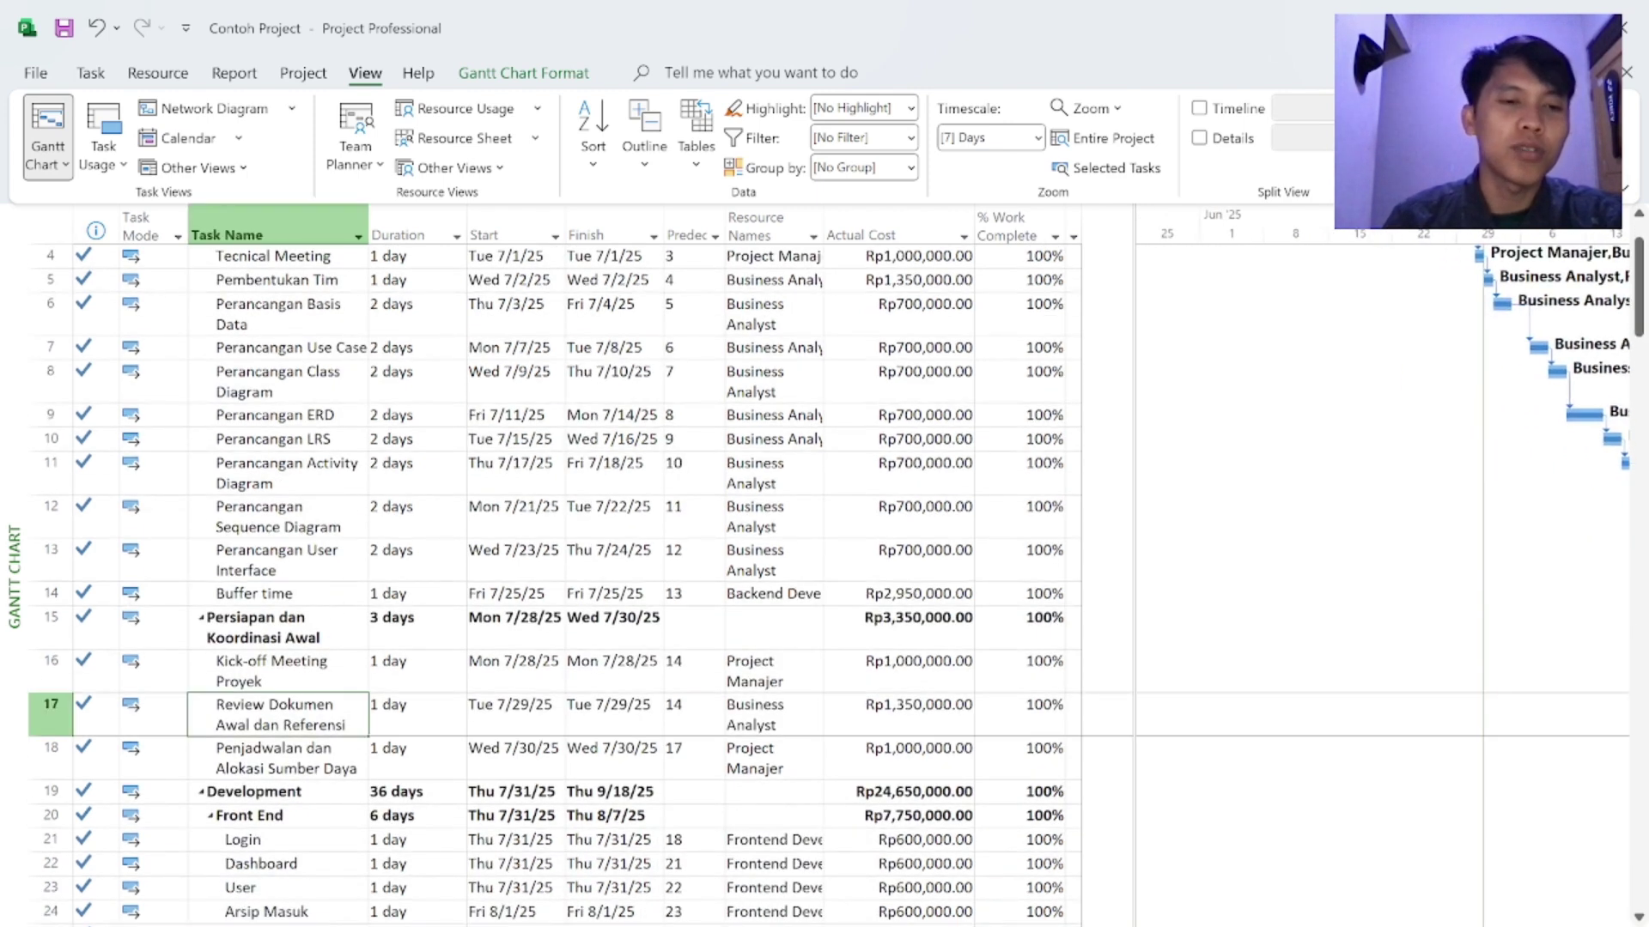
key(Down)
key(Down)
scroll(304, 724, down, 1)
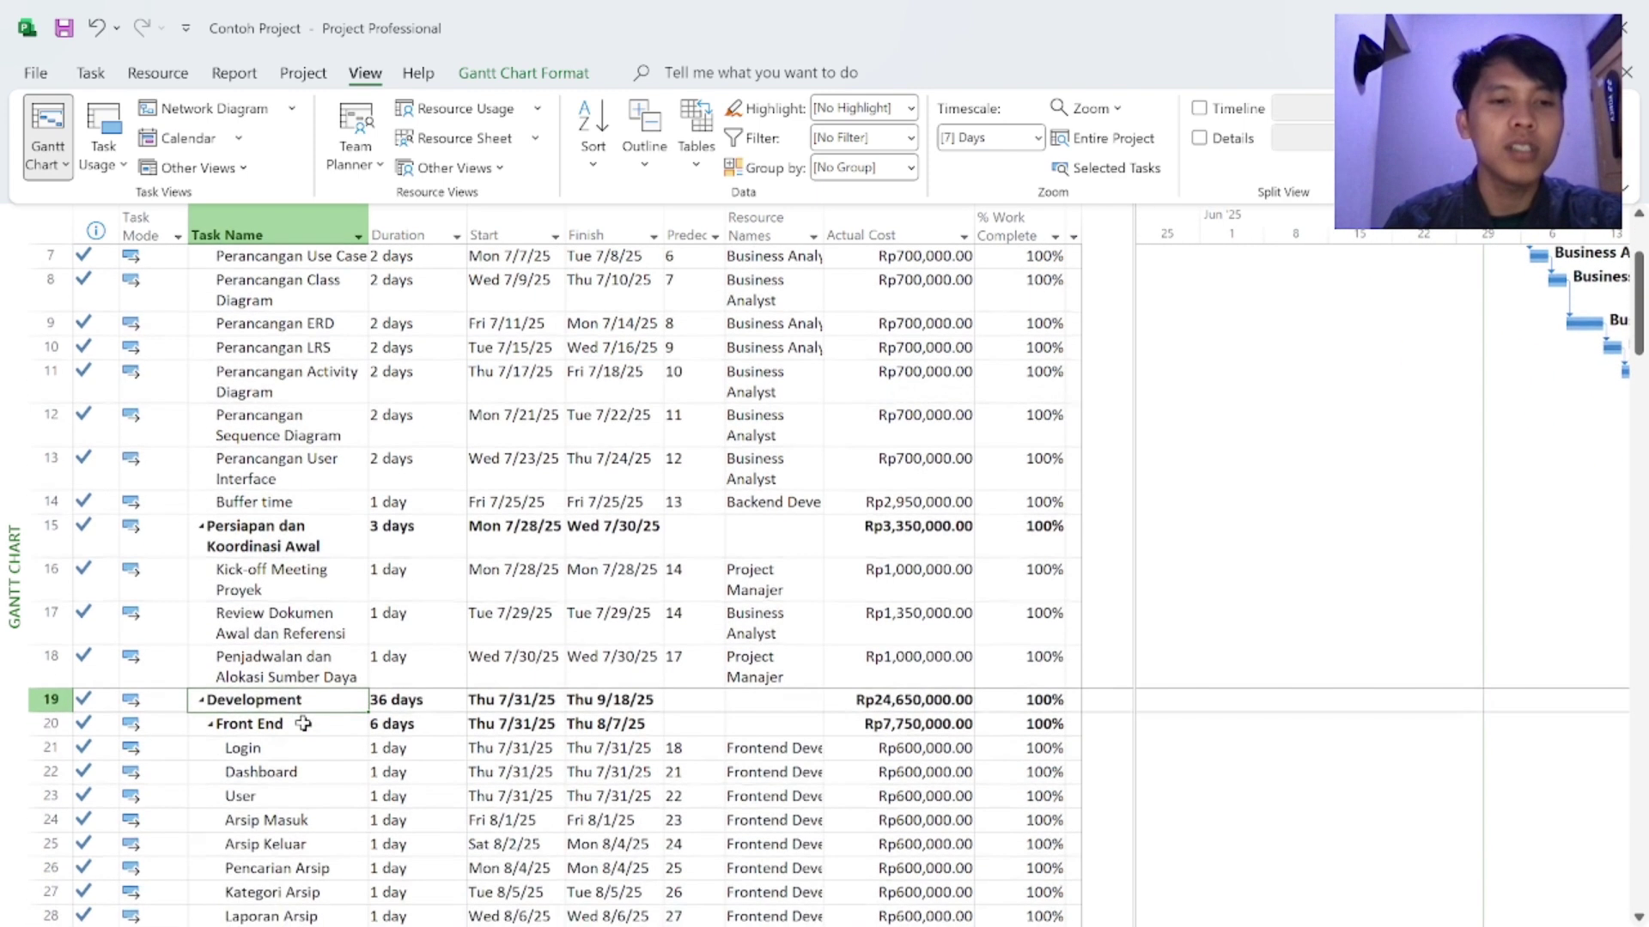
click(279, 729)
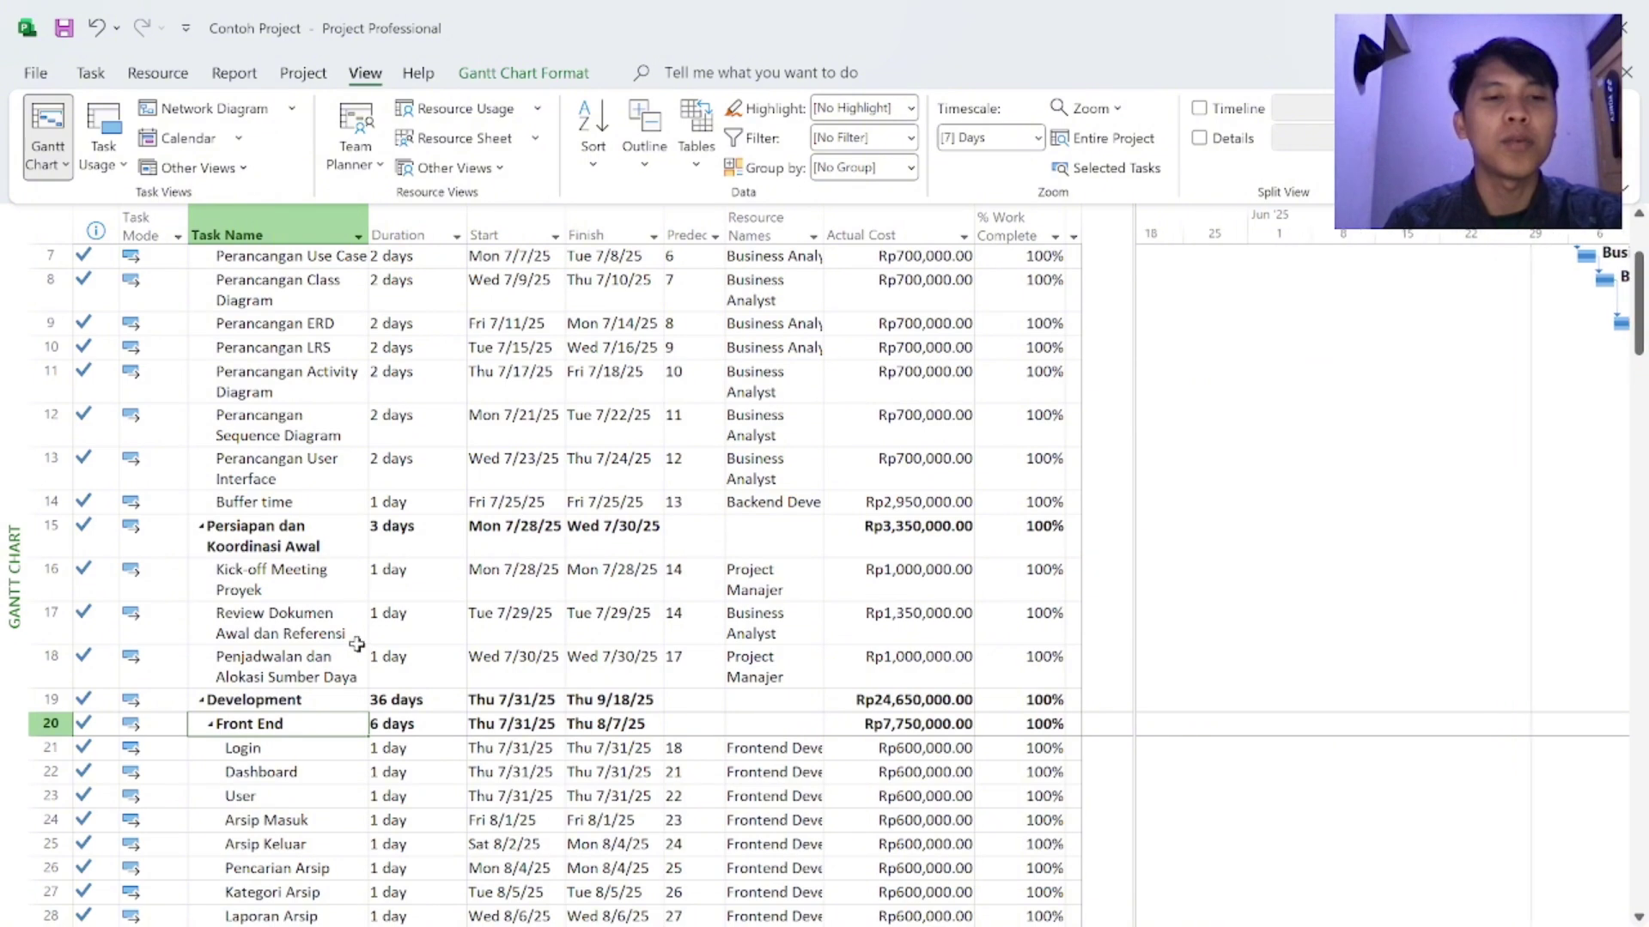
scroll(356, 644, down, 2)
scroll(357, 644, down, 1)
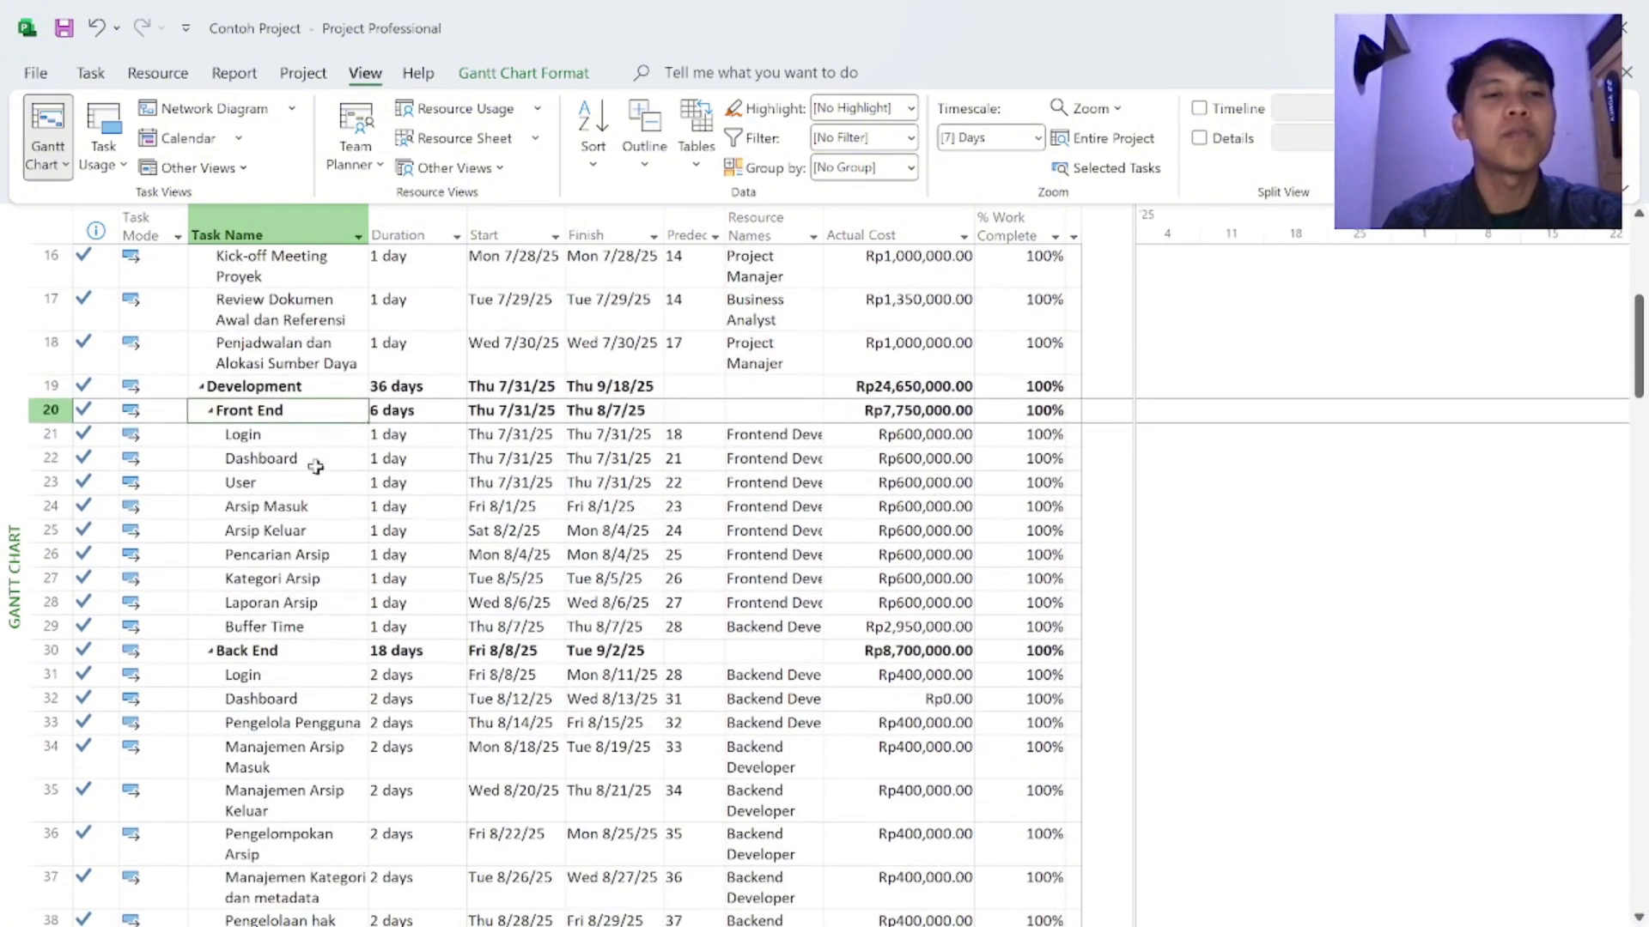
click(283, 650)
scroll(284, 650, down, 4)
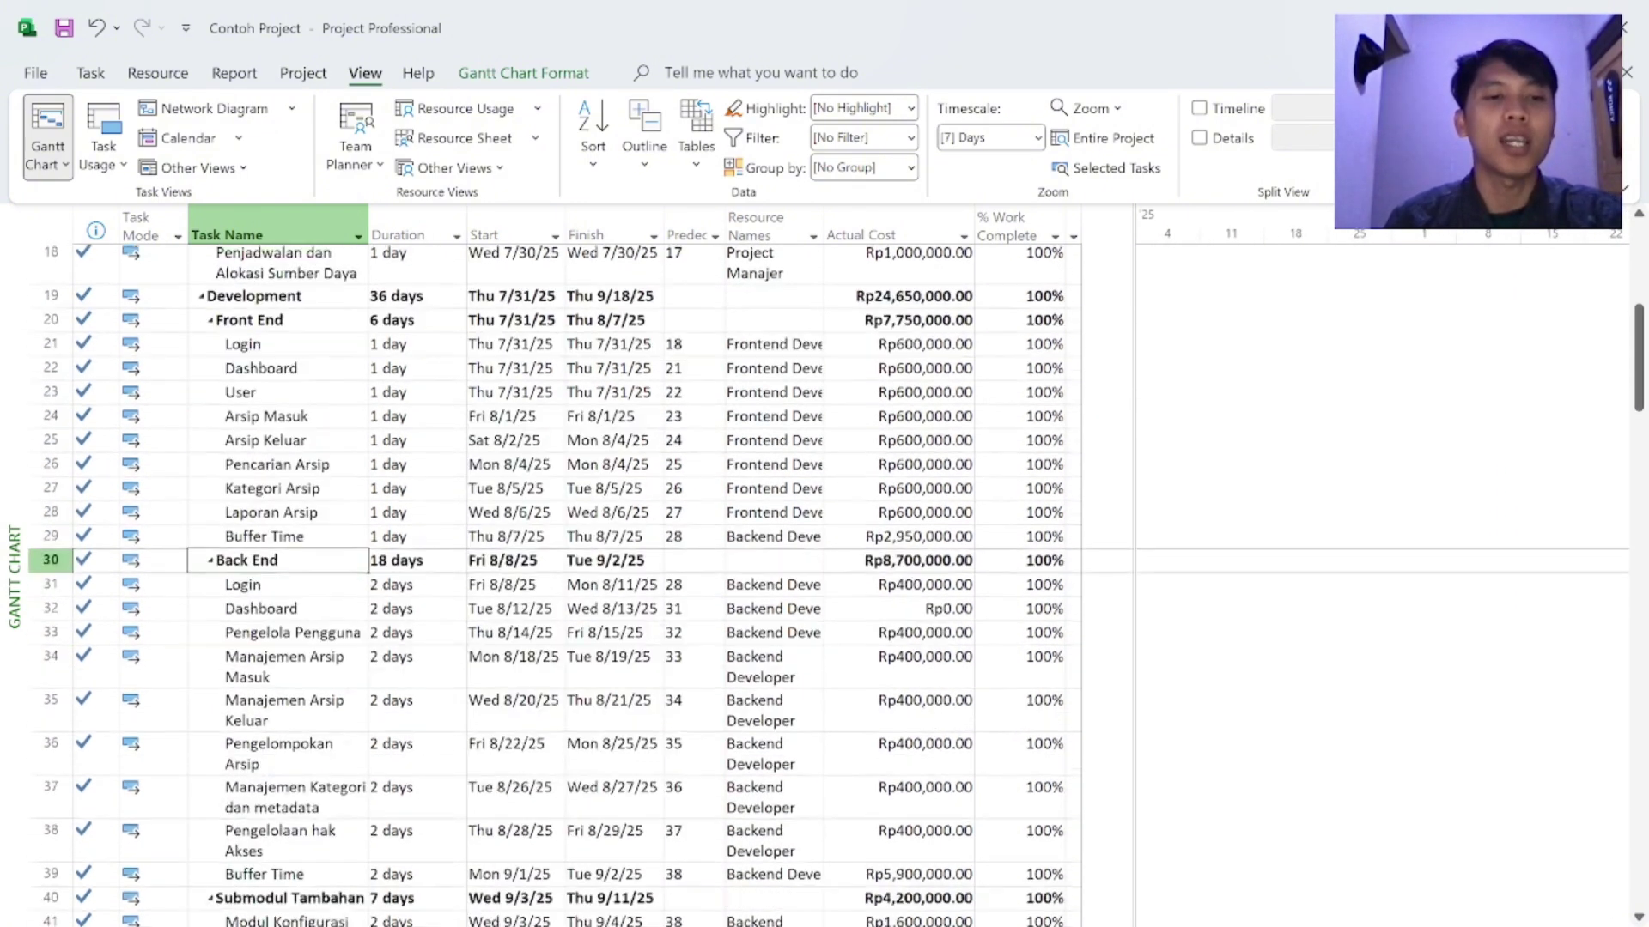
scroll(283, 650, down, 3)
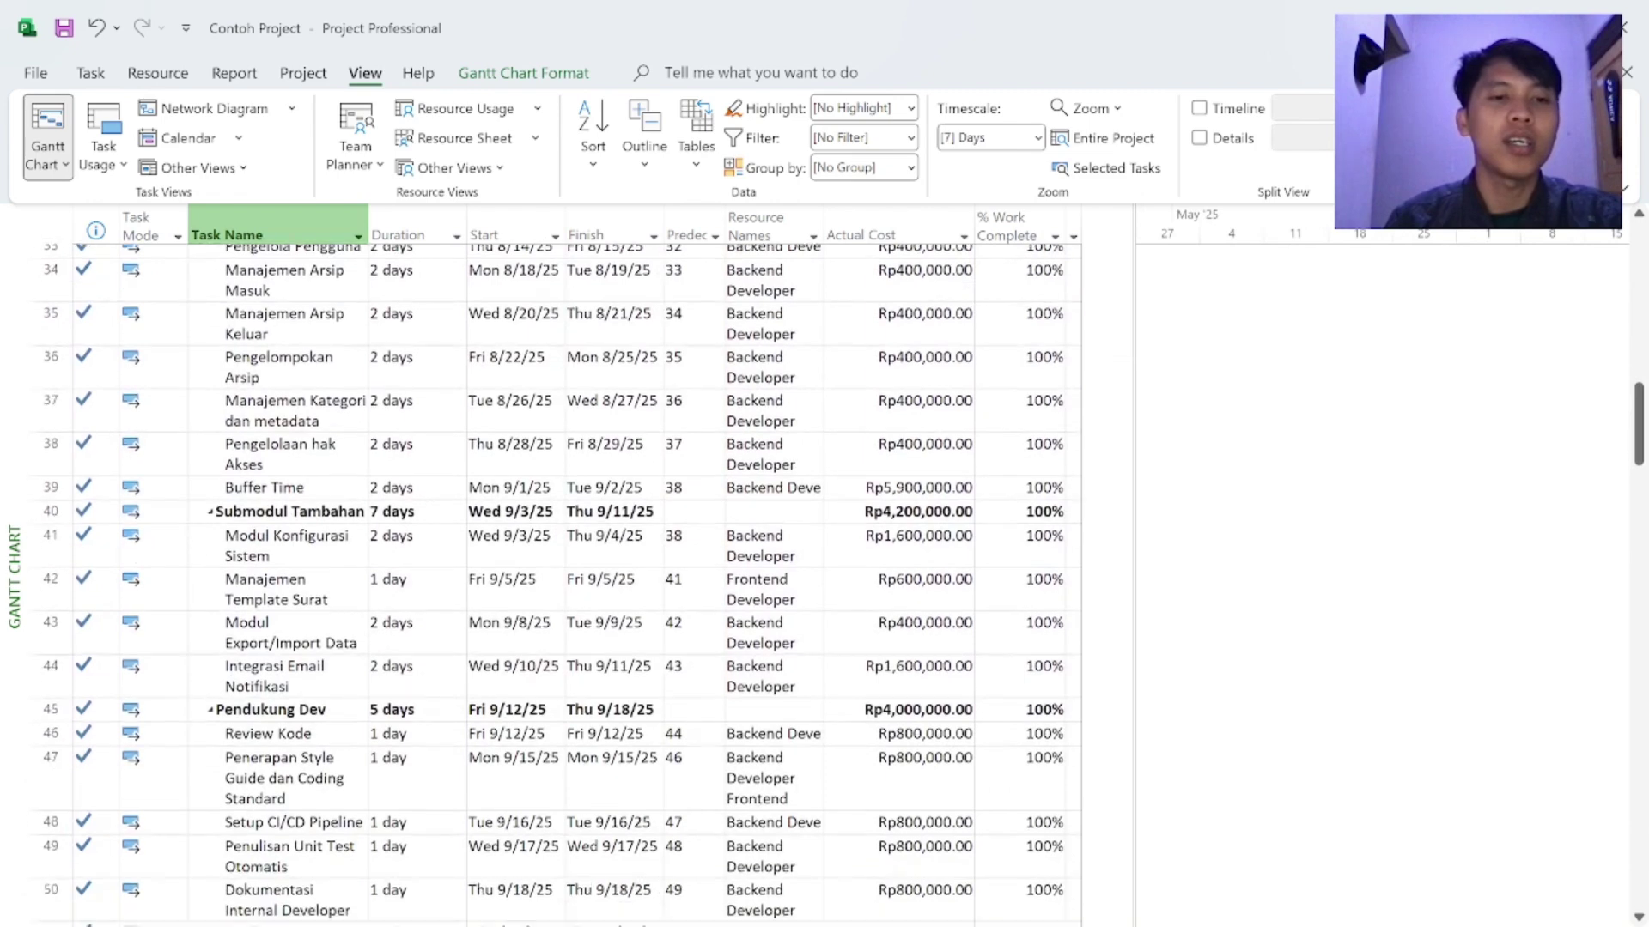
scroll(286, 649, down, 2)
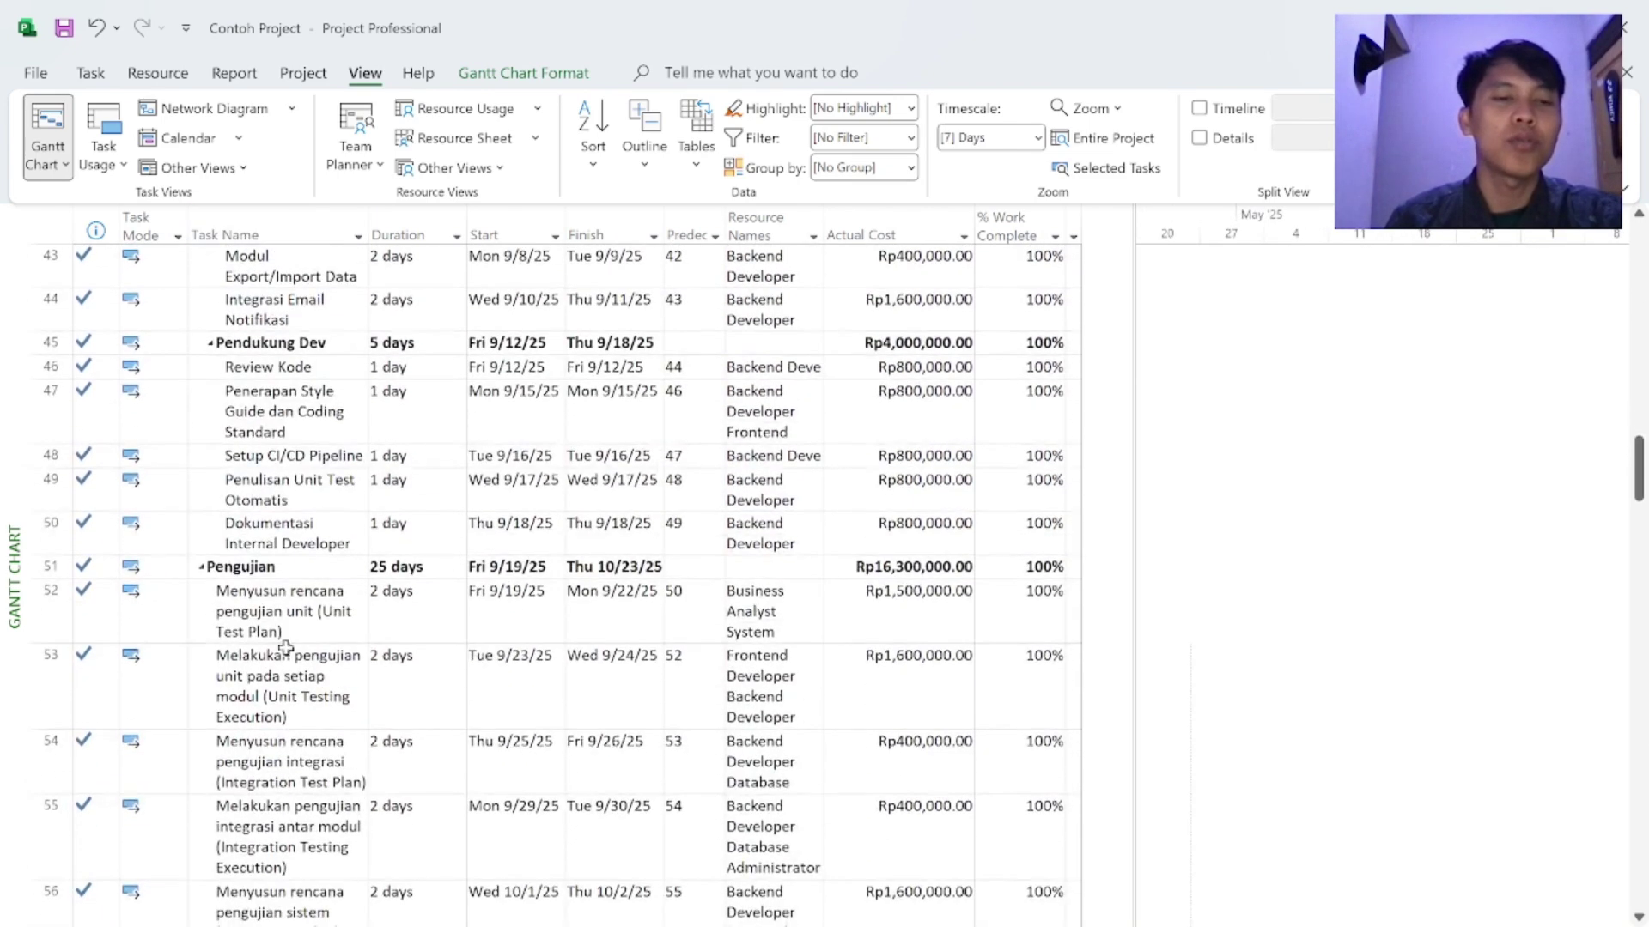
Step: Examine the Pengujian phase and the implementasi dan pelatihan phase through its Database Management tasks
click(265, 569)
scroll(283, 584, down, 6)
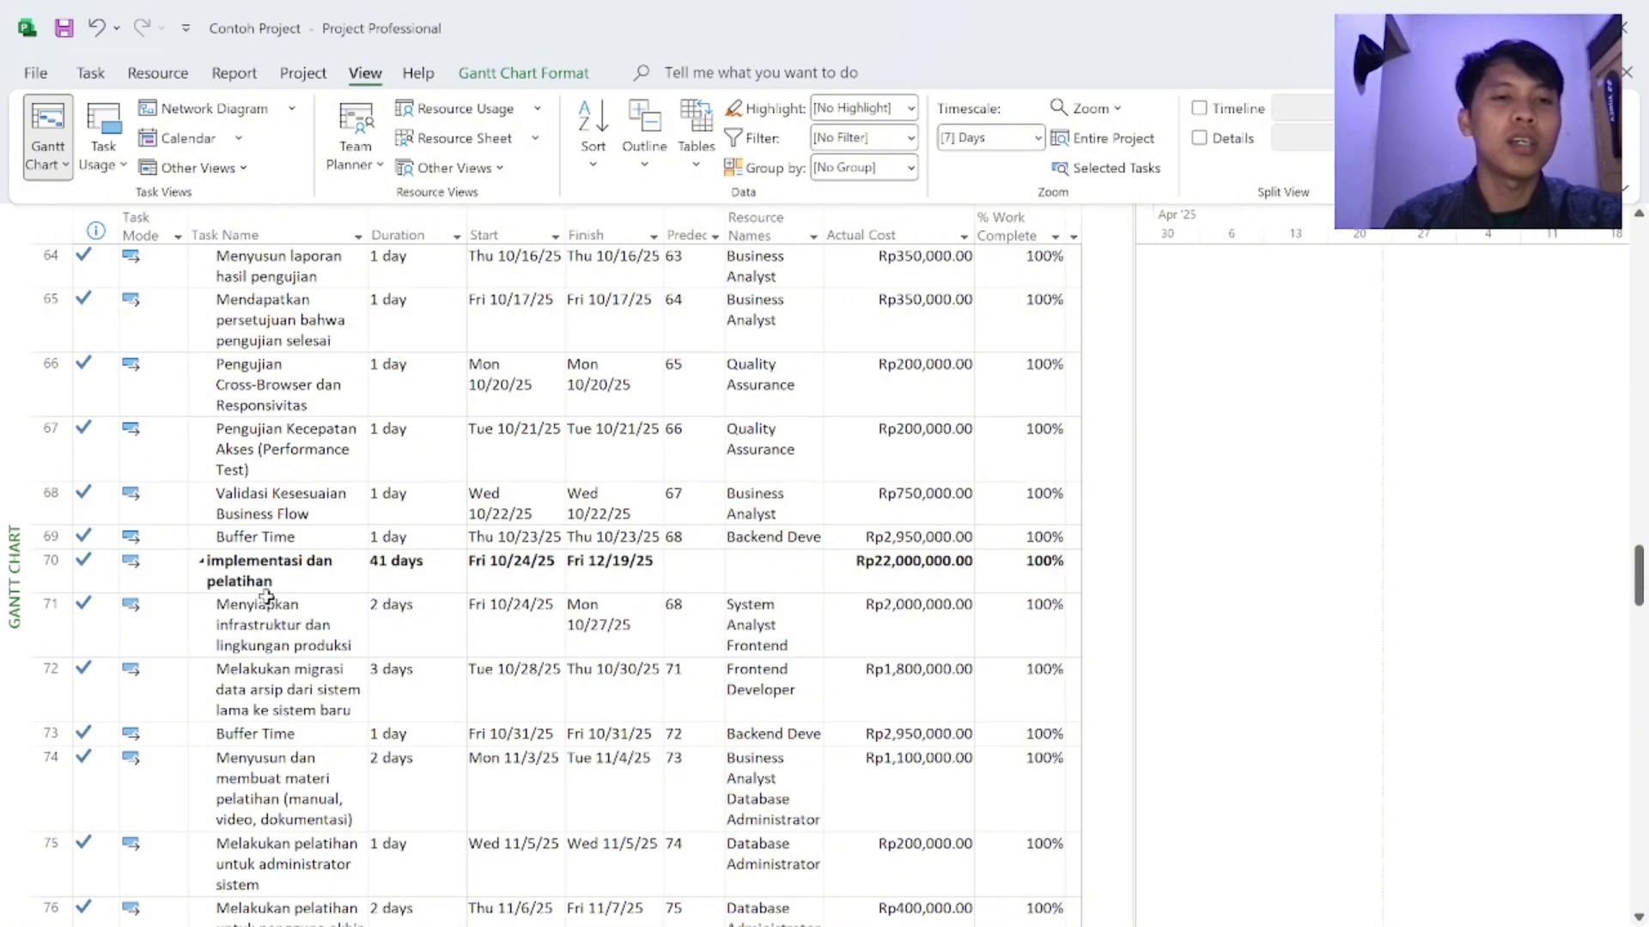
click(268, 580)
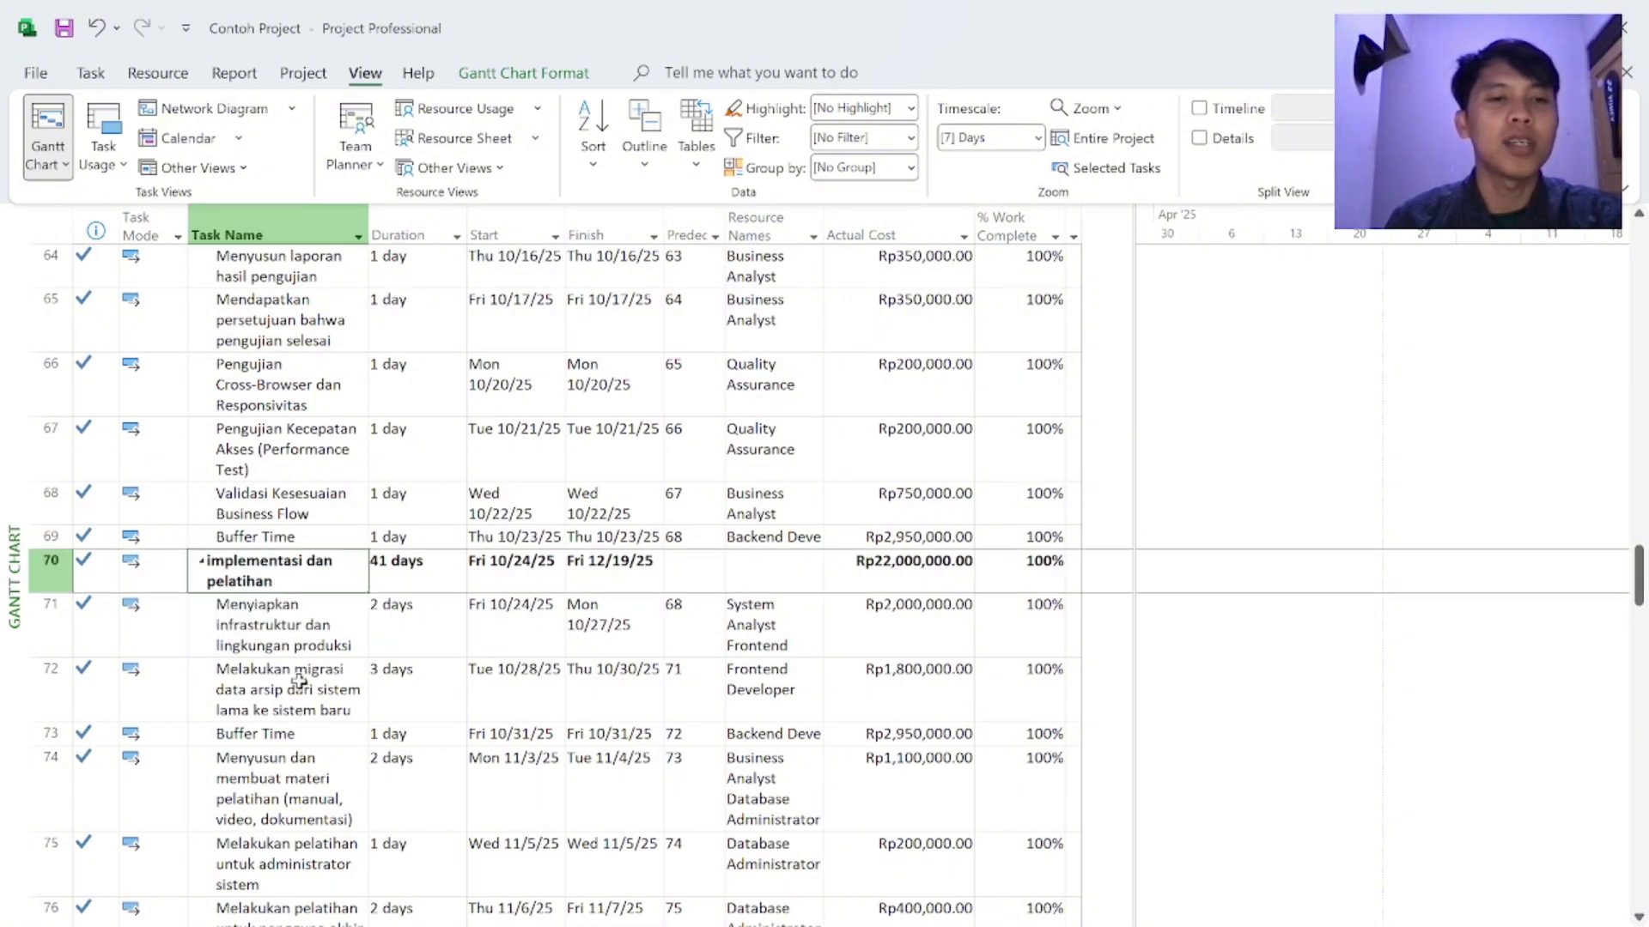
scroll(296, 682, down, 3)
scroll(298, 681, down, 2)
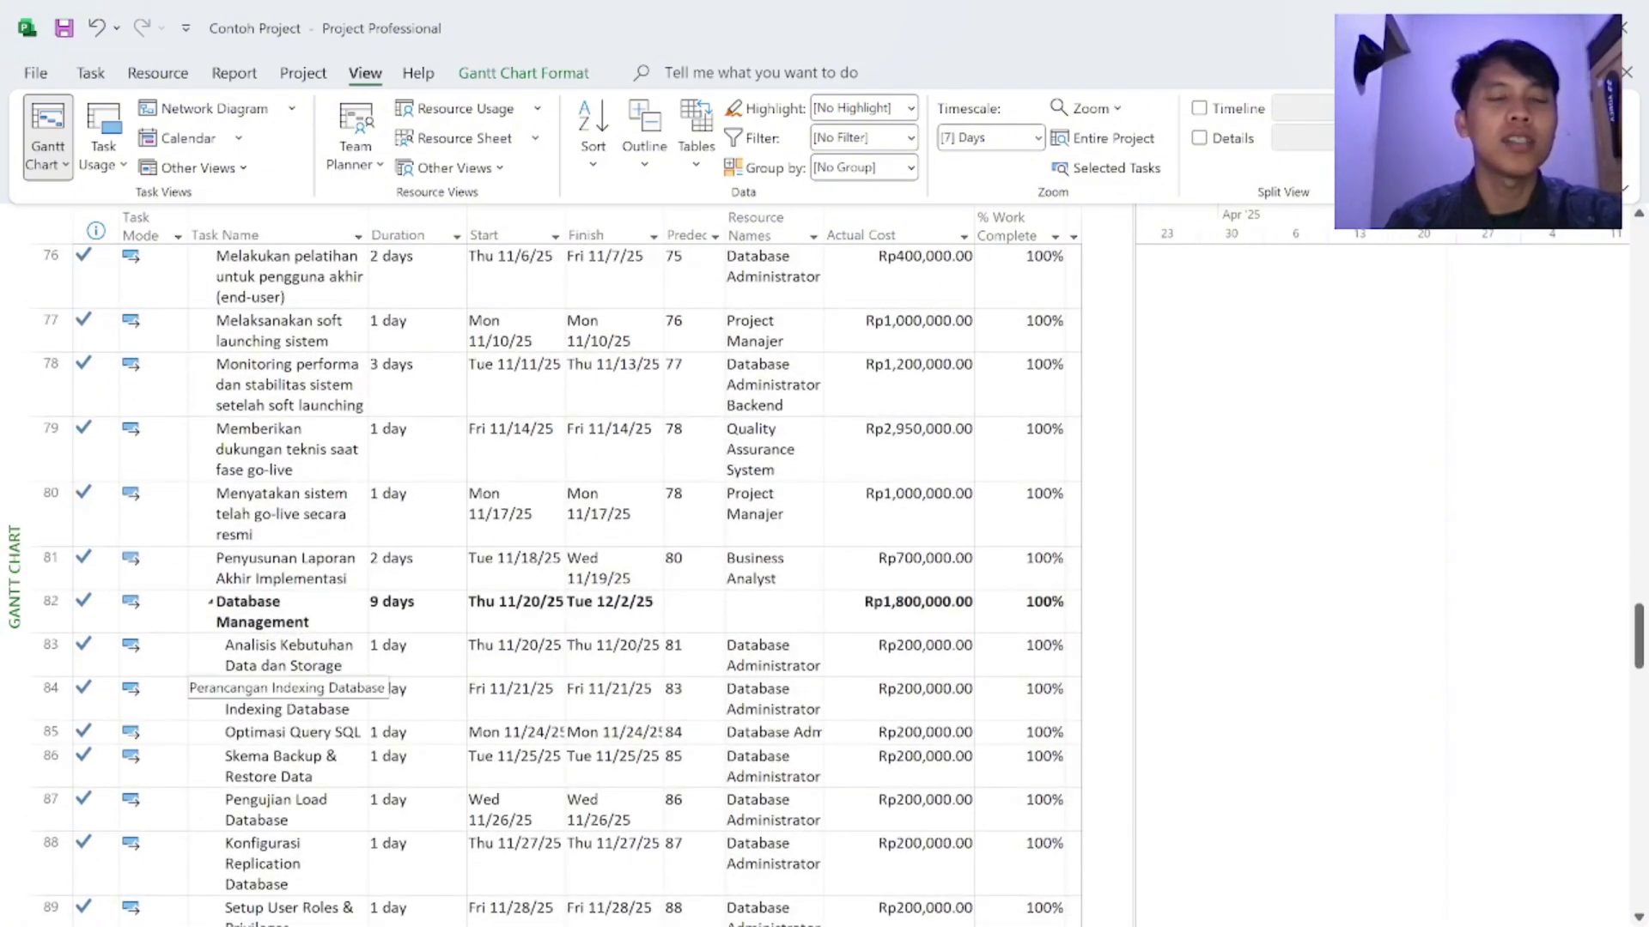
scroll(298, 681, down, 2)
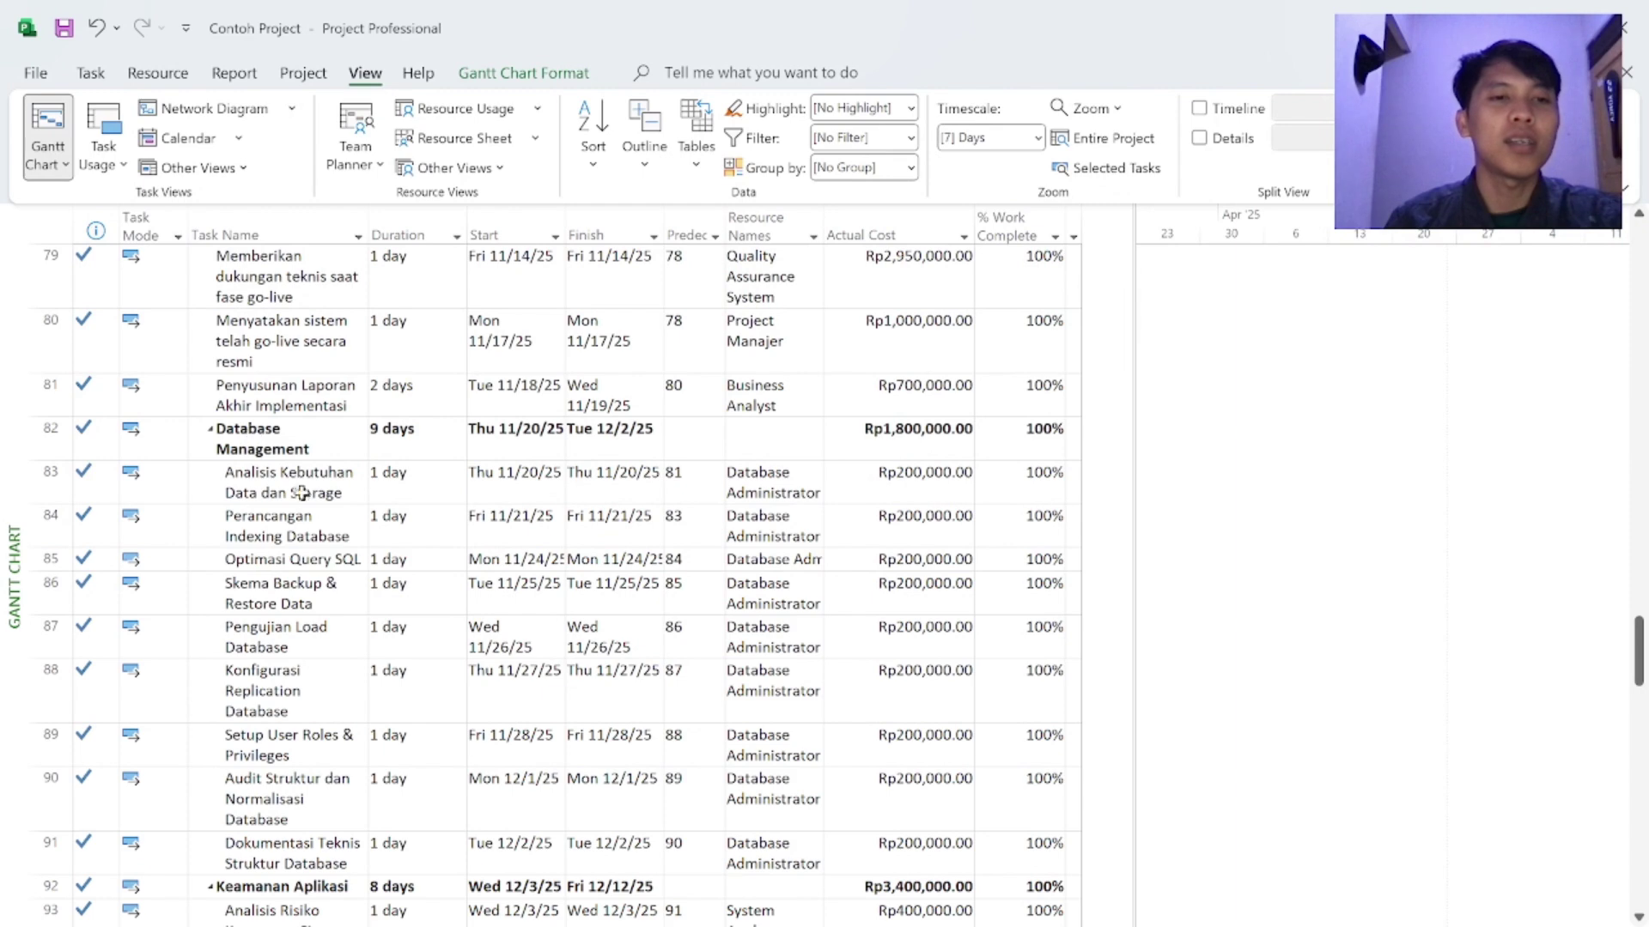
scroll(310, 665, down, 4)
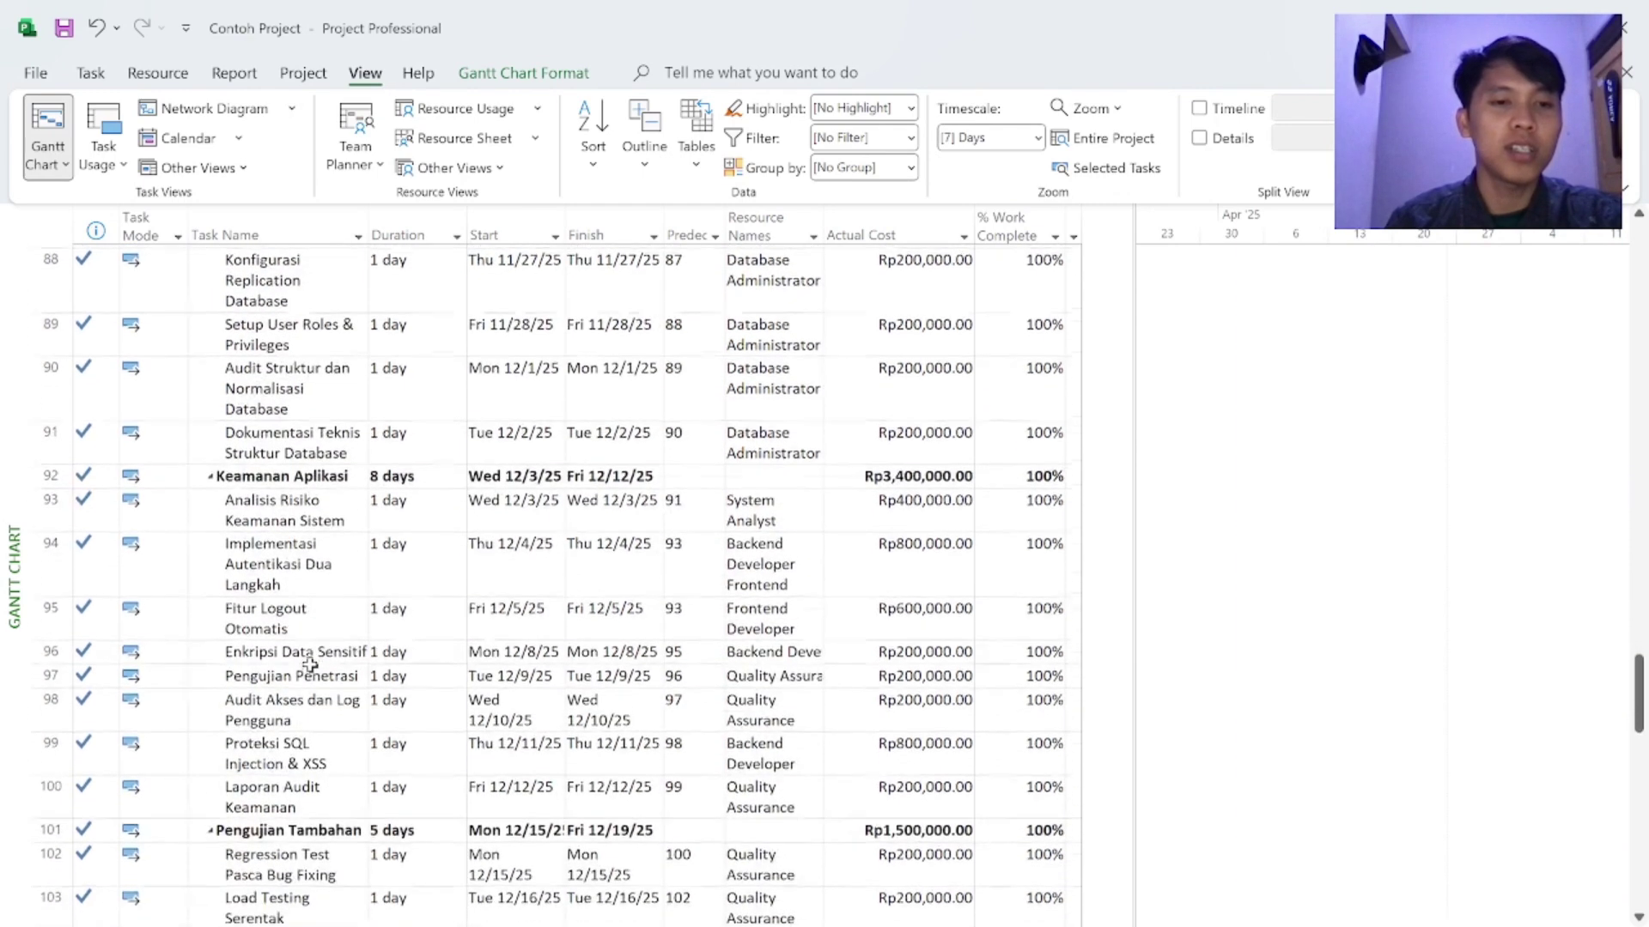
Step: Review the remaining task groups from Keamanan Aplikasi through Penutup & Penyelesaian at the end of the task list
click(276, 478)
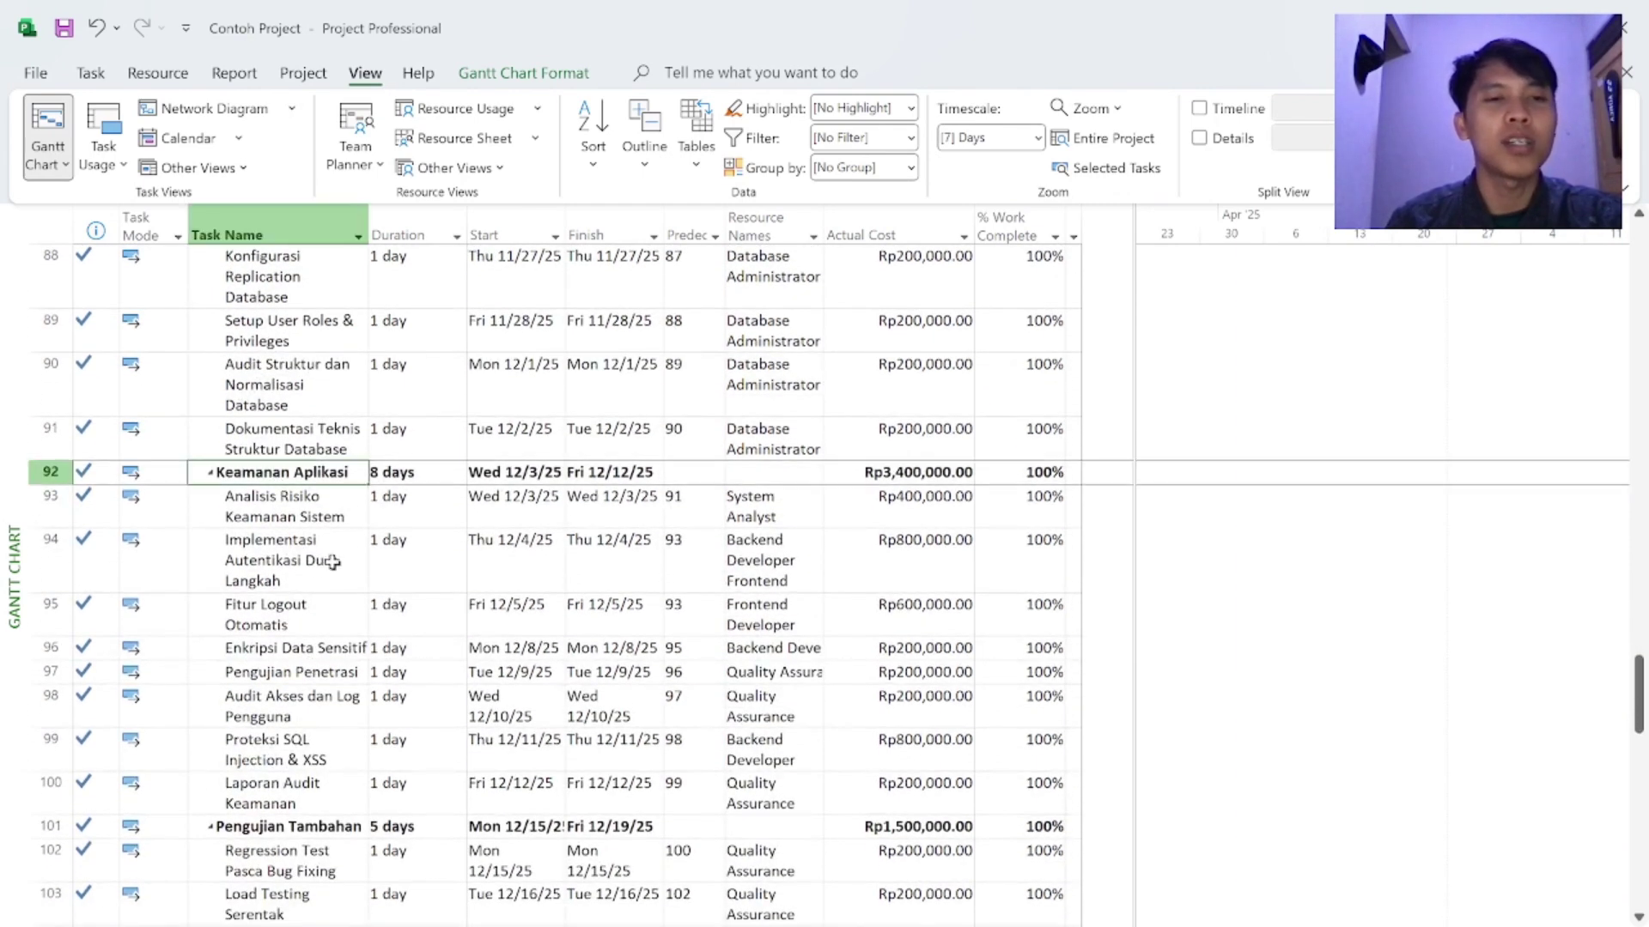
scroll(284, 530, down, 2)
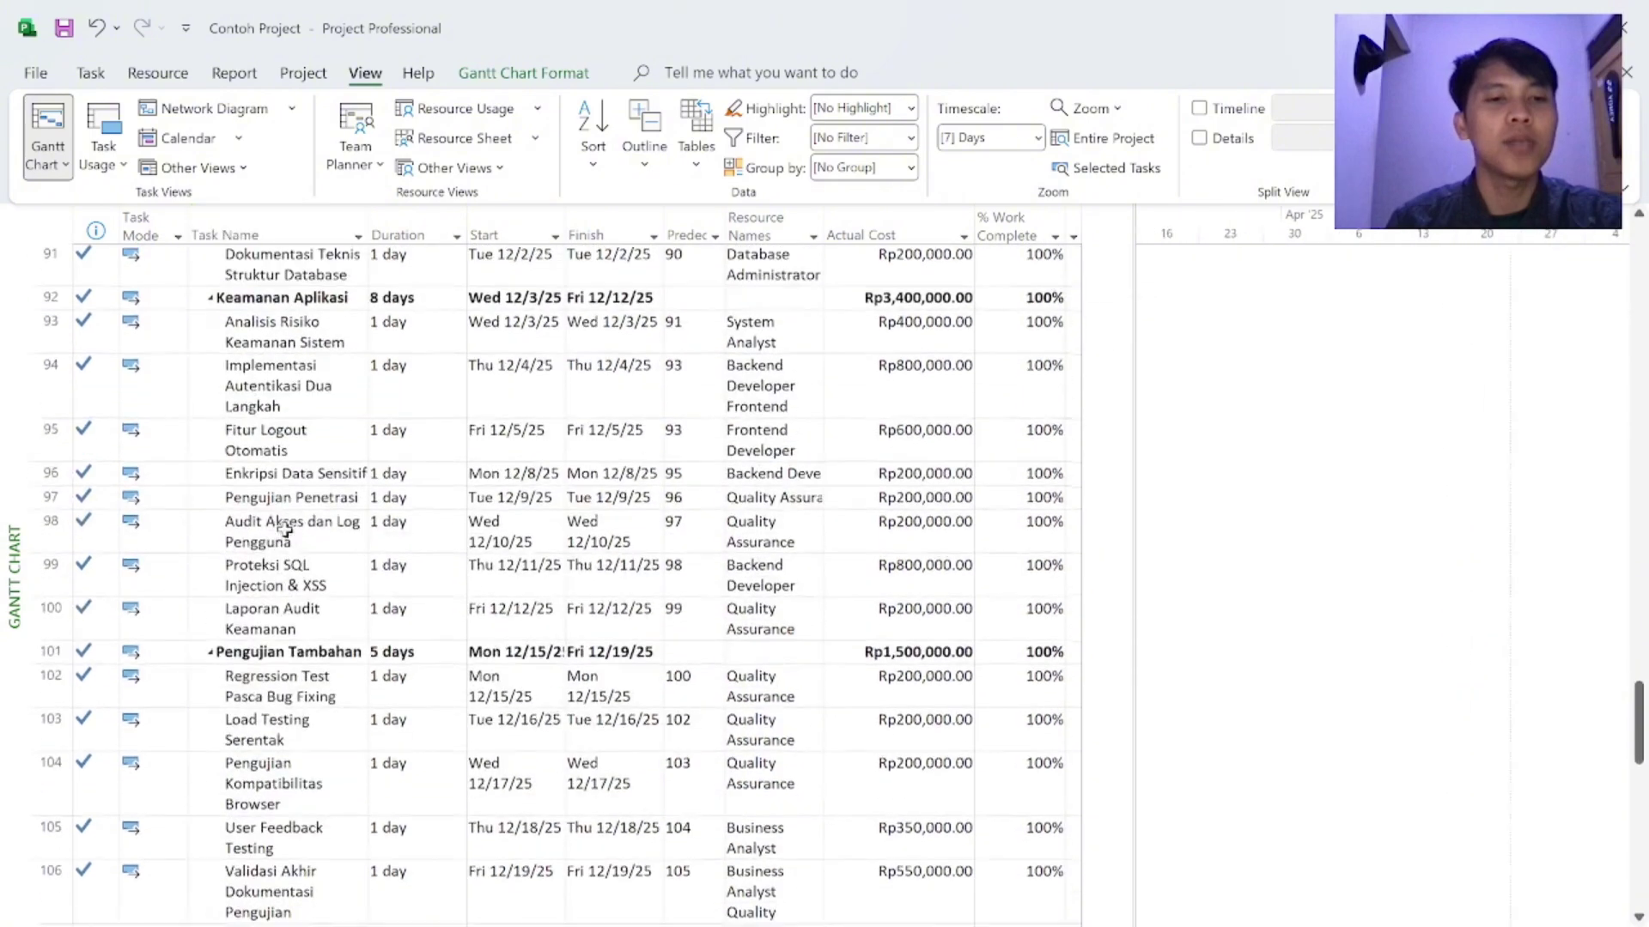
scroll(318, 699, down, 6)
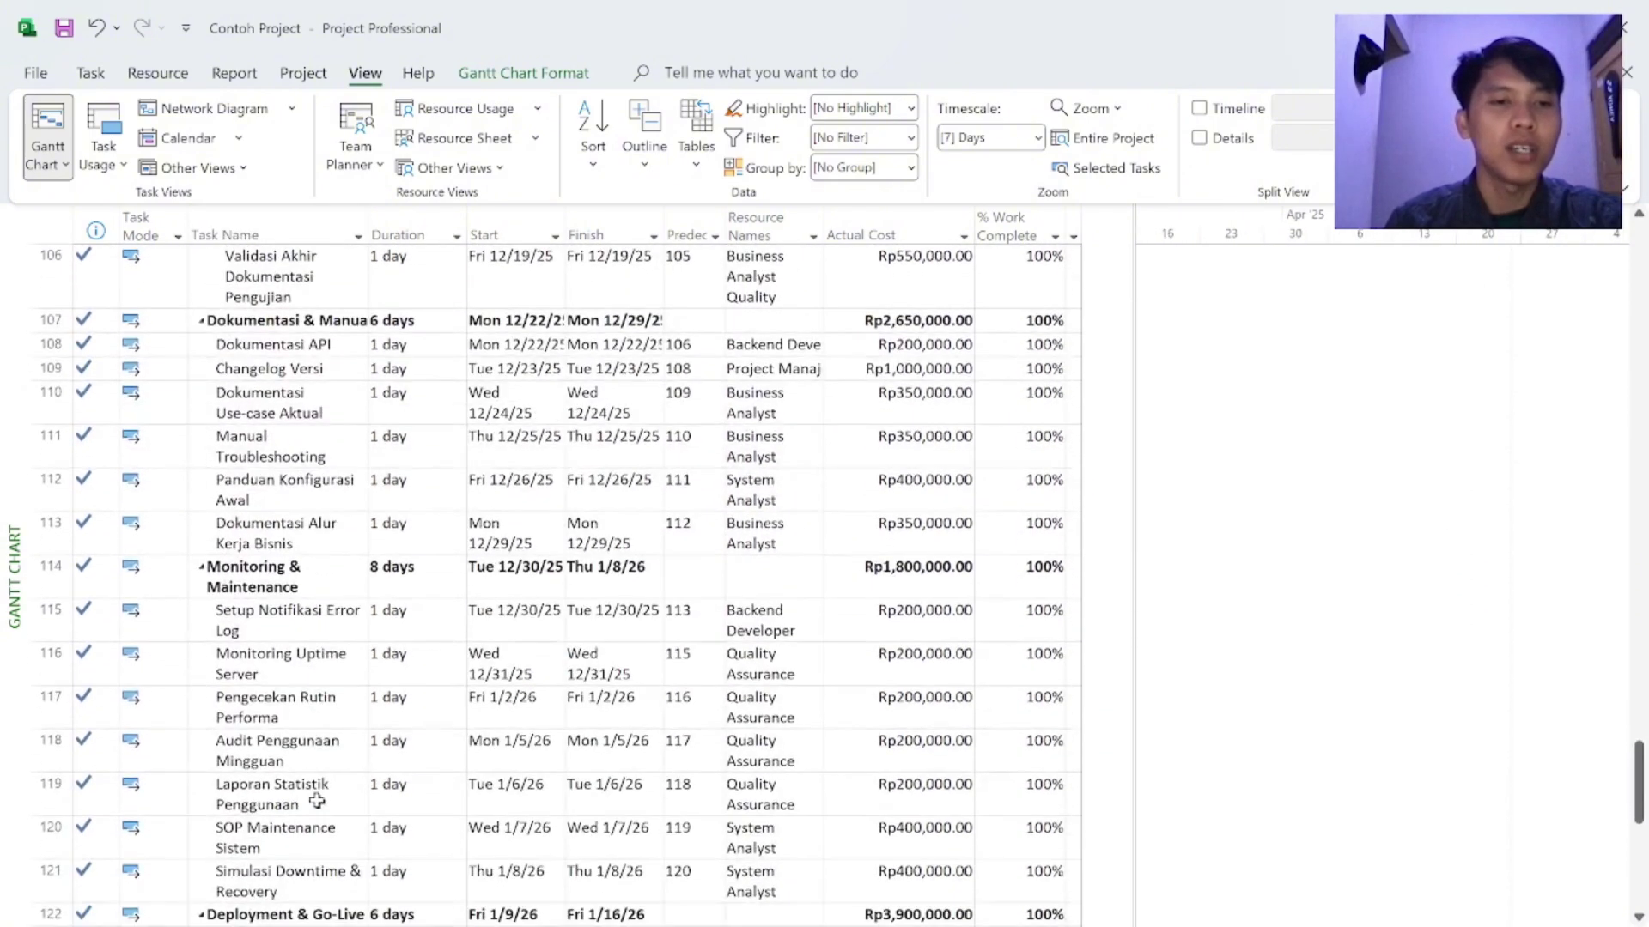
scroll(327, 730, down, 3)
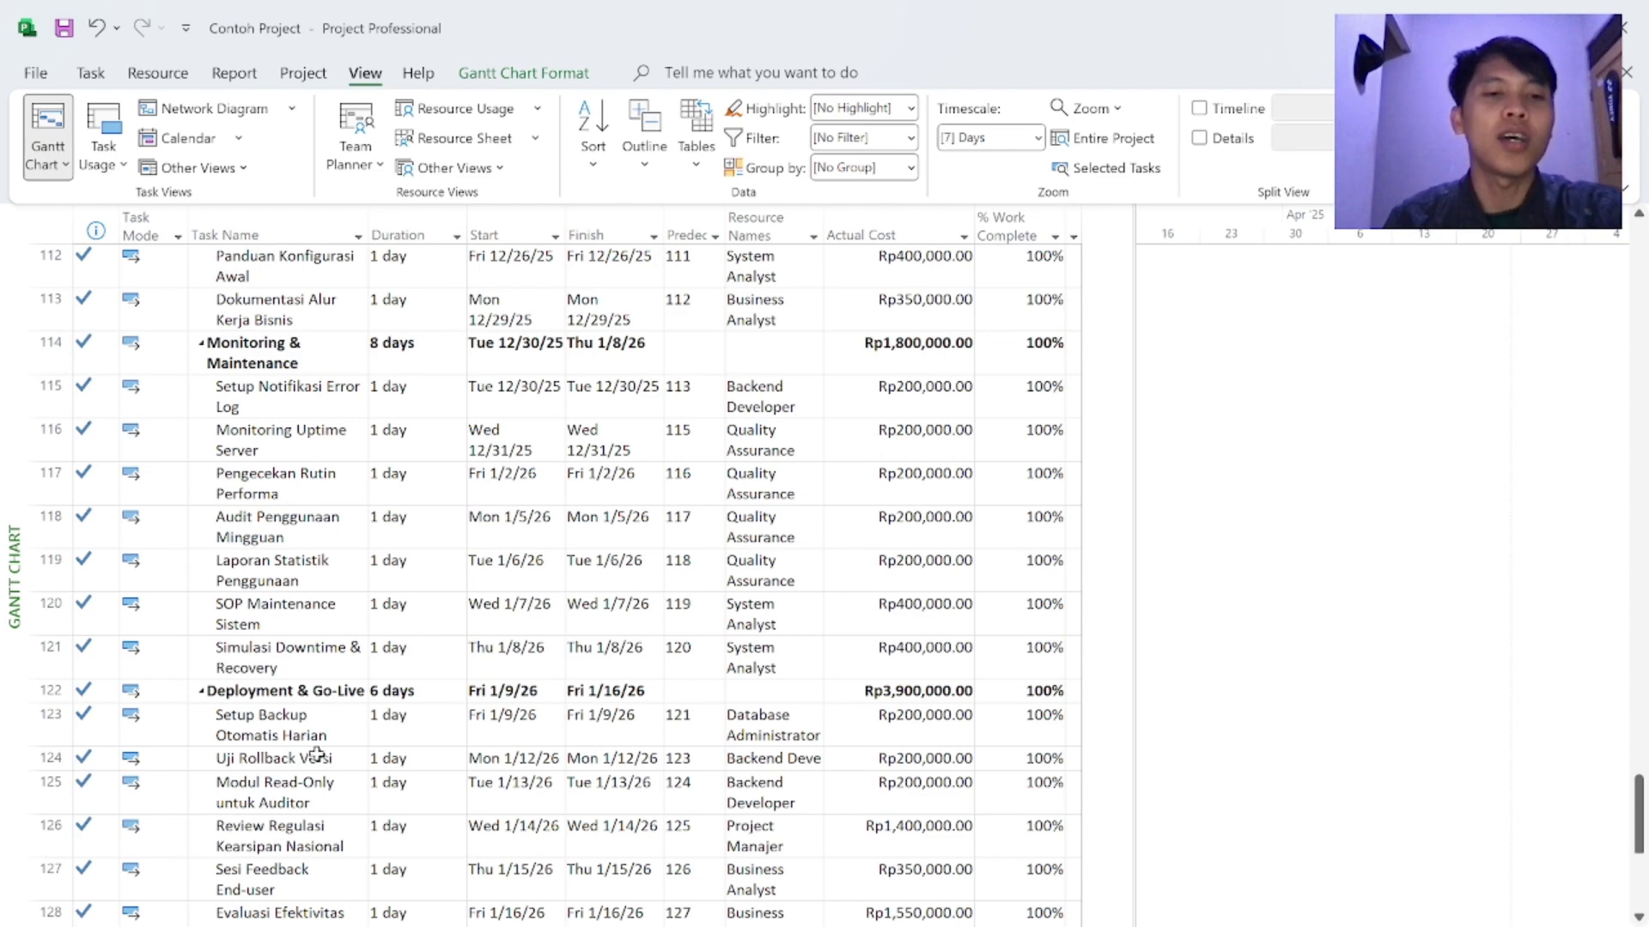
scroll(317, 754, down, 3)
scroll(317, 754, down, 2)
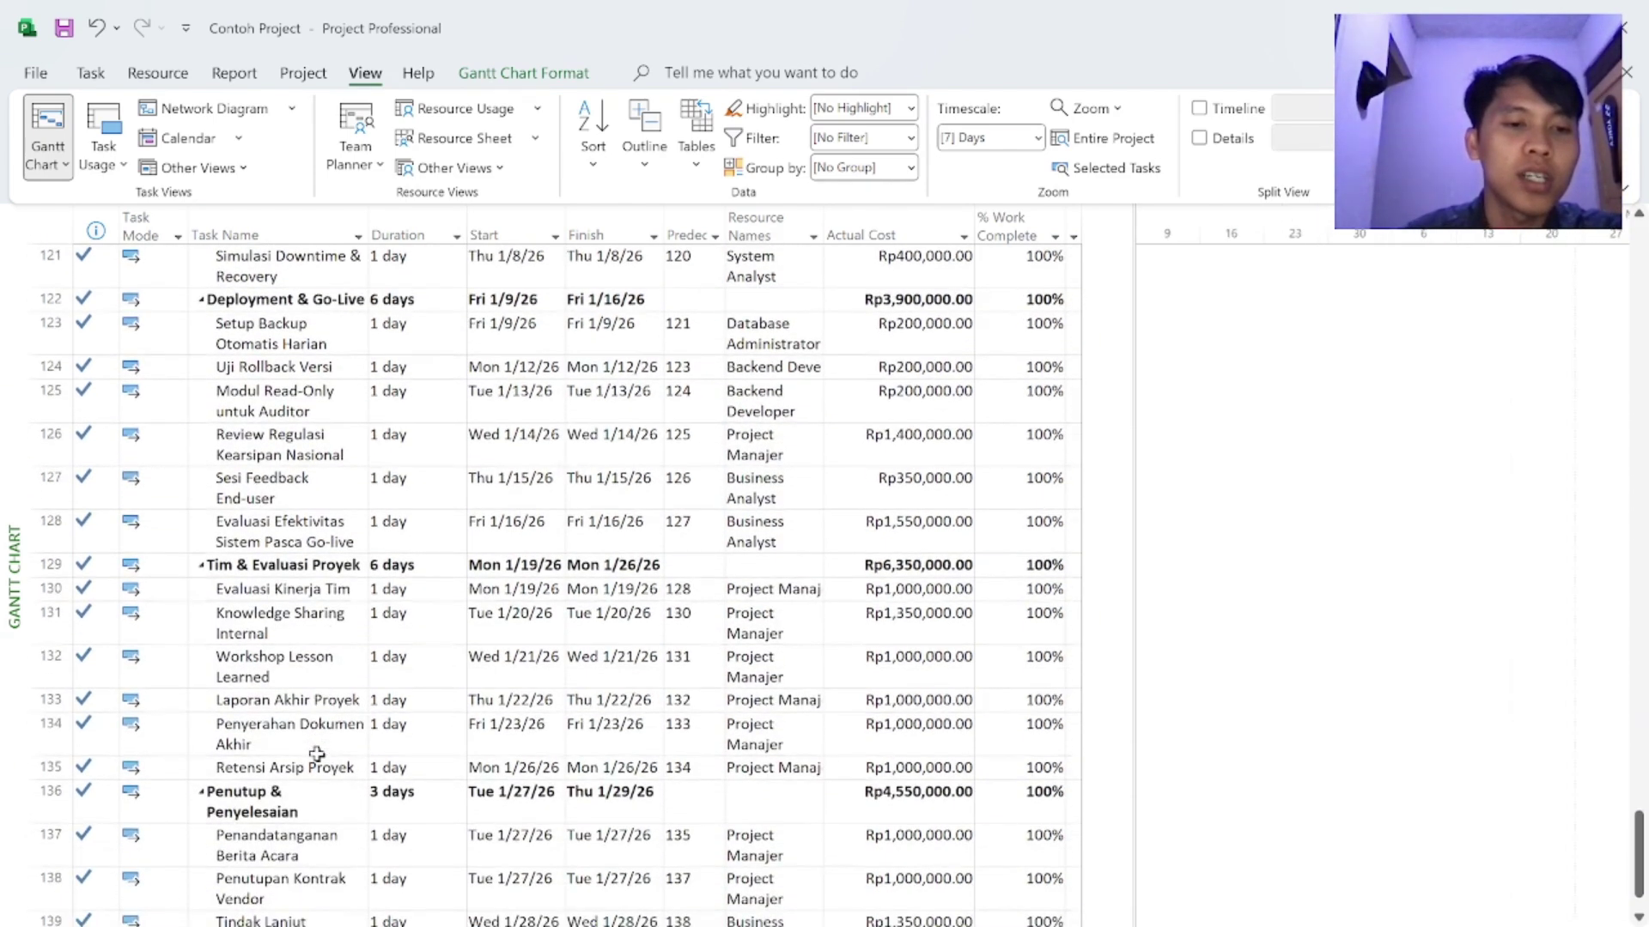
click(298, 801)
scroll(343, 747, down, 3)
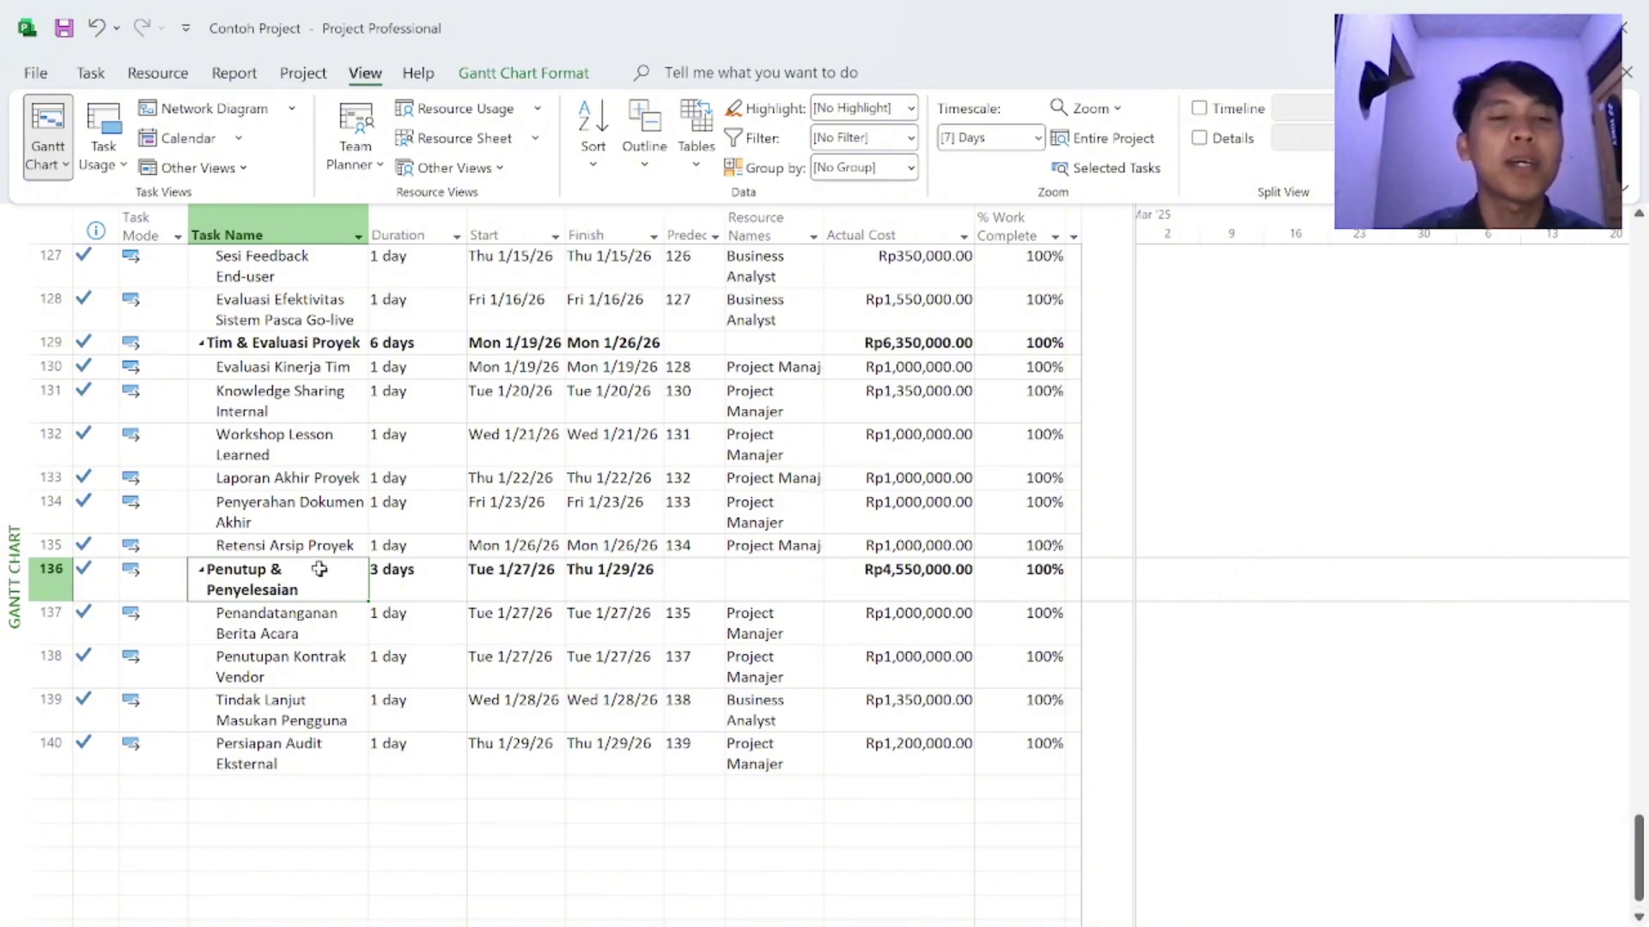
Step: Set the duration of the Analisis Kebutuhan dan Tujuan Client task to 2 days
scroll(319, 568, up, 10)
scroll(319, 568, up, 8)
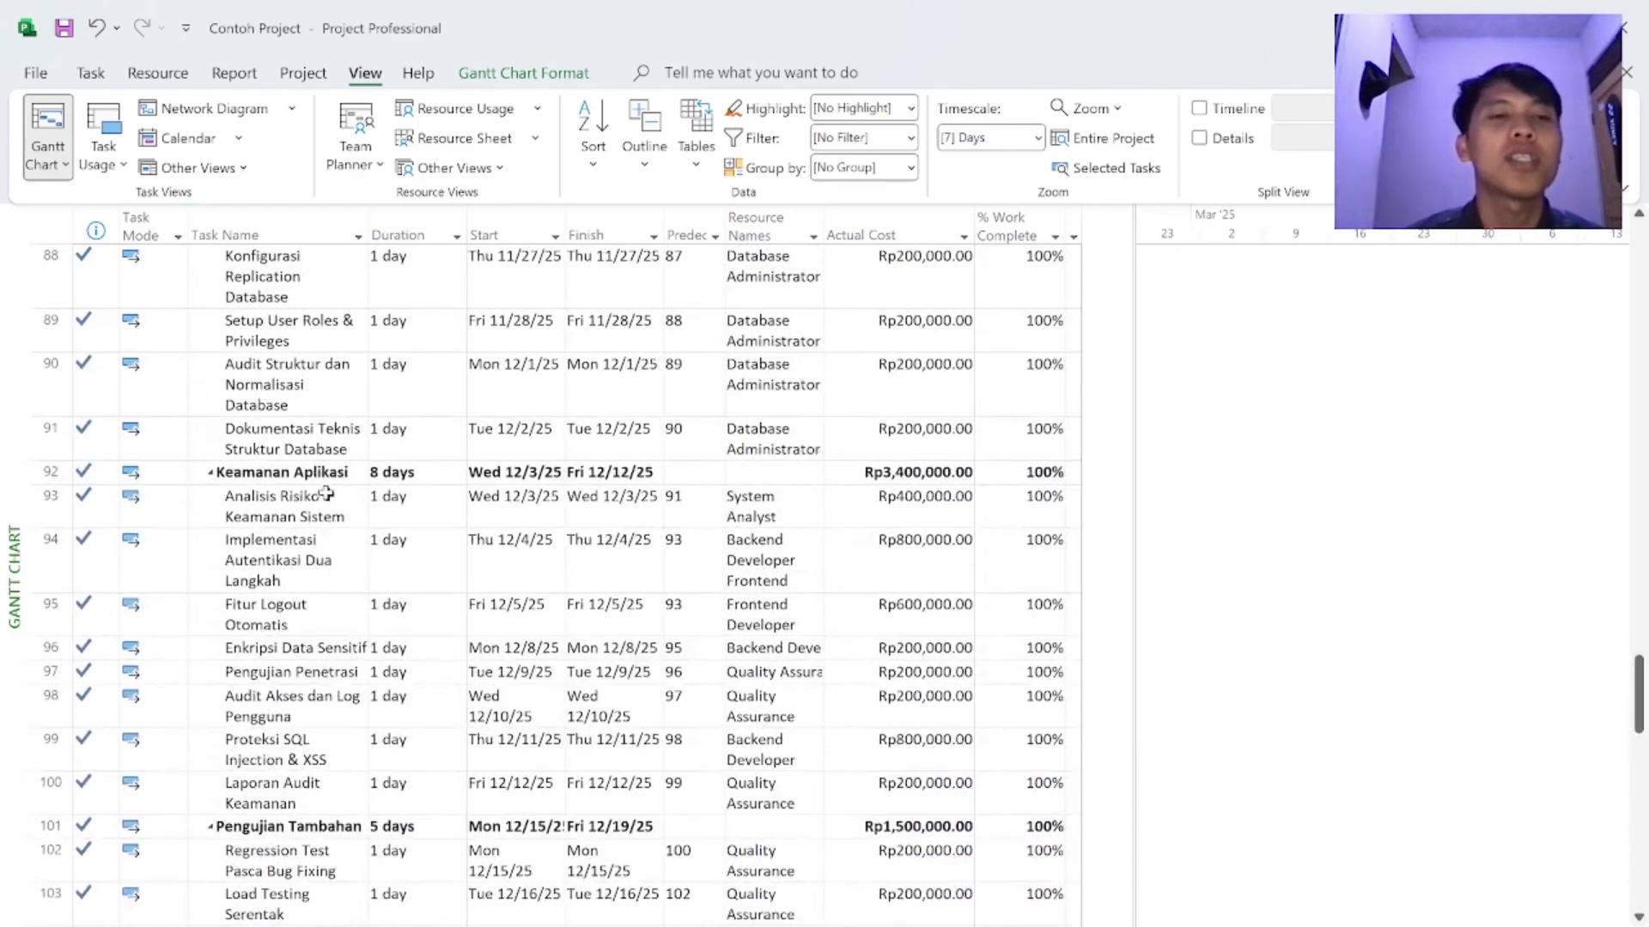
scroll(326, 493, up, 10)
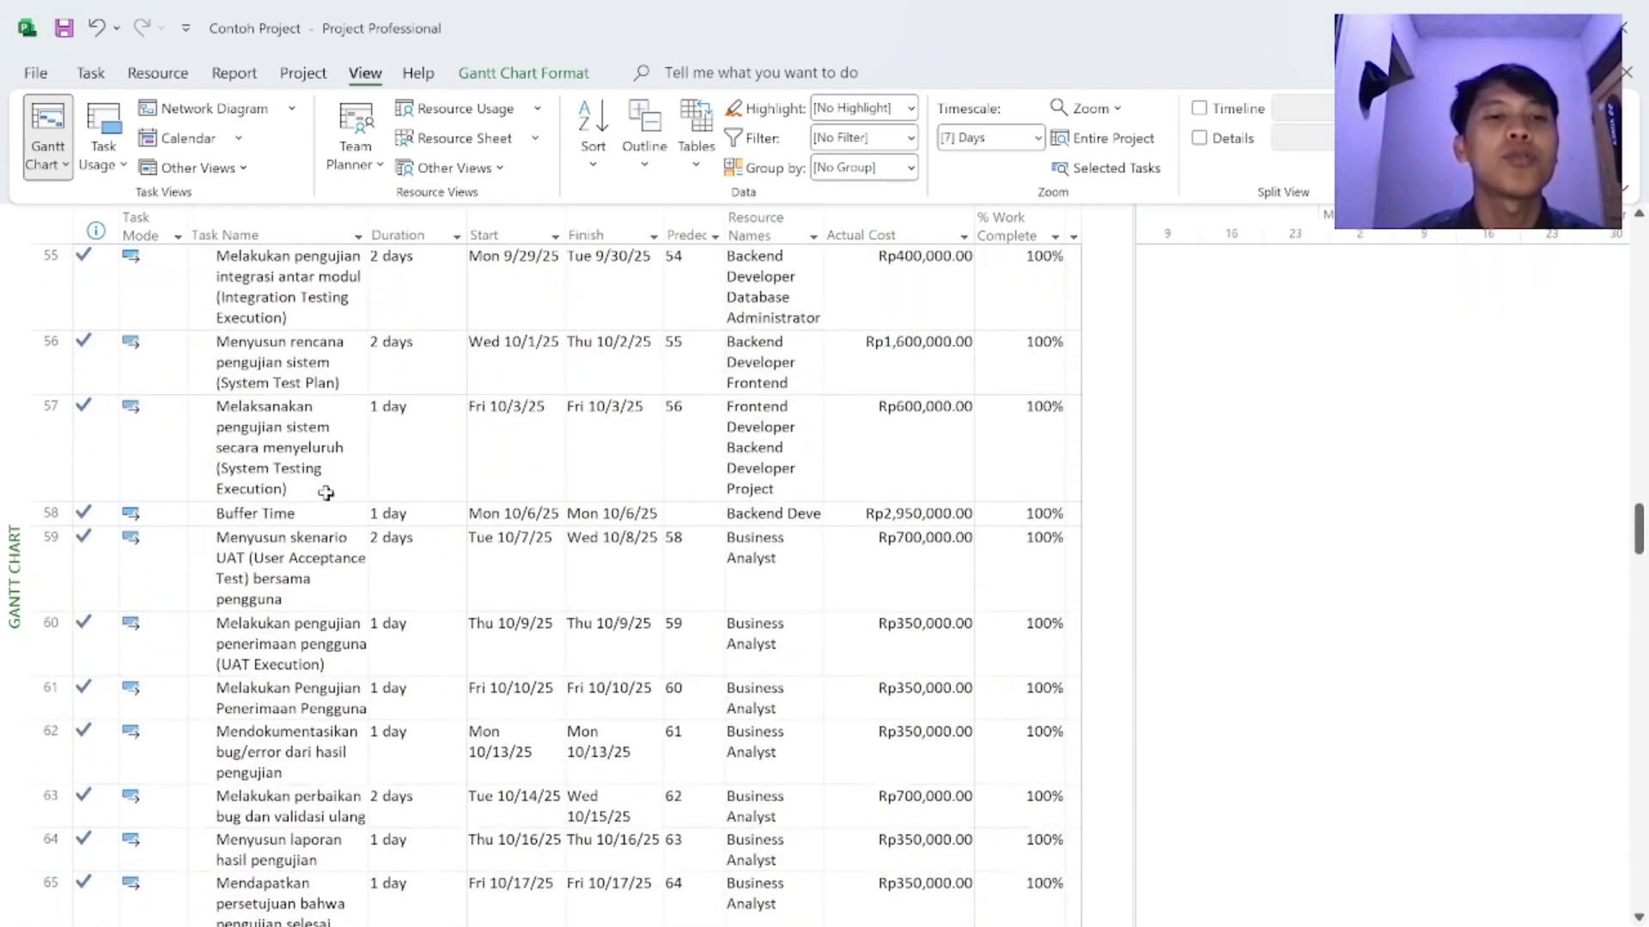
scroll(327, 494, up, 10)
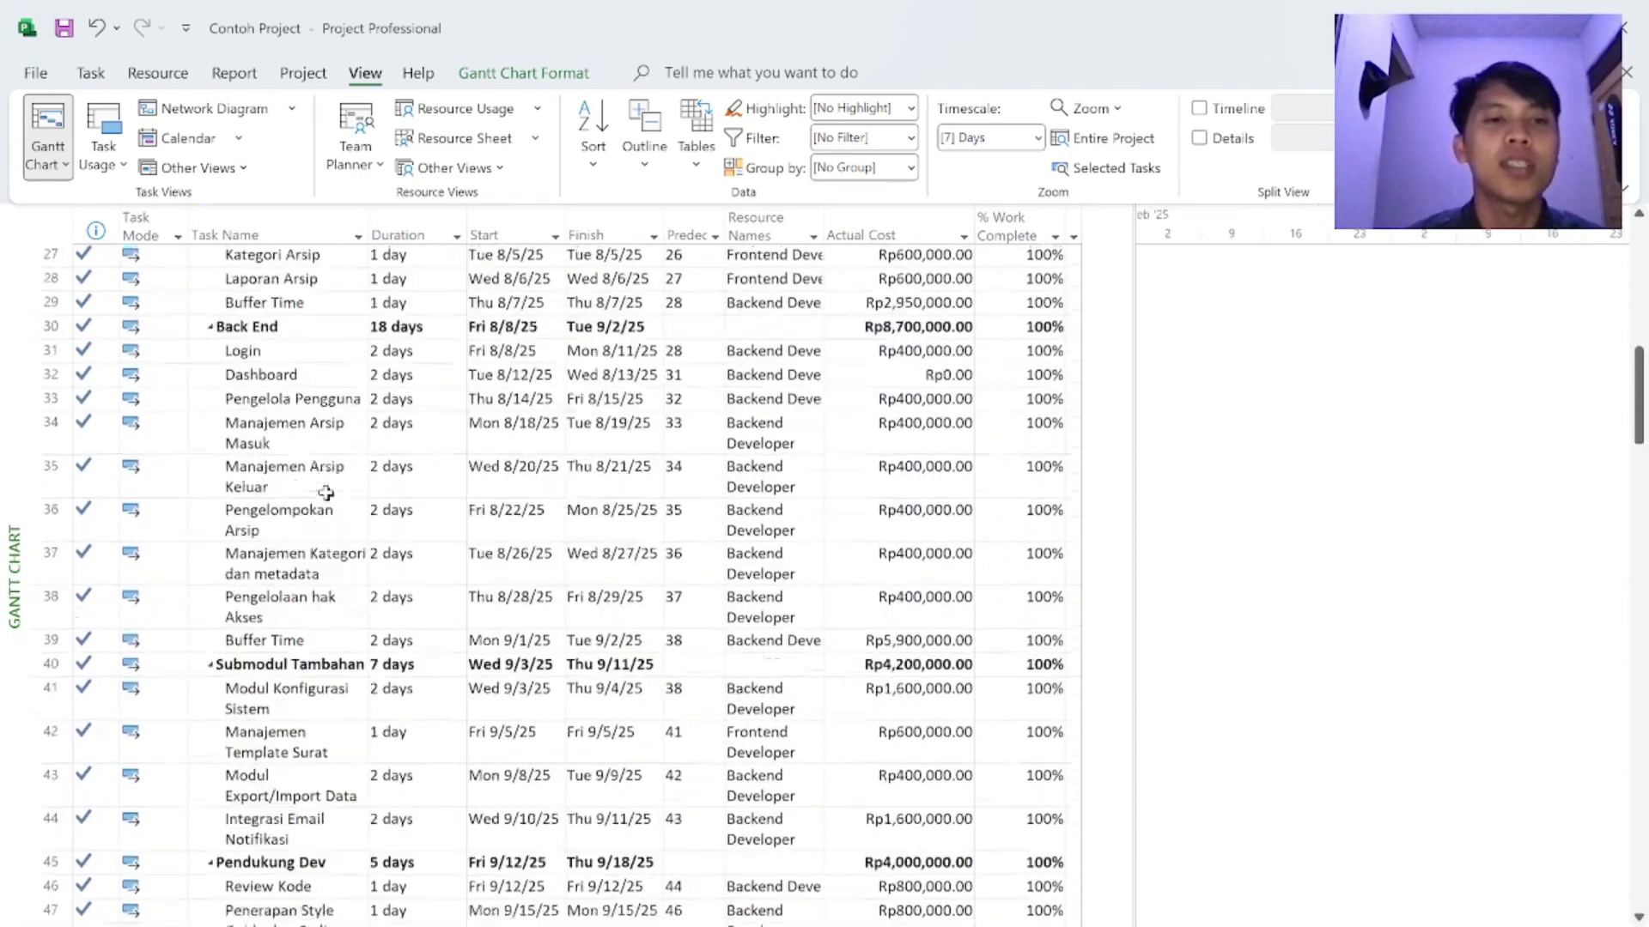
scroll(327, 494, up, 2)
click(324, 478)
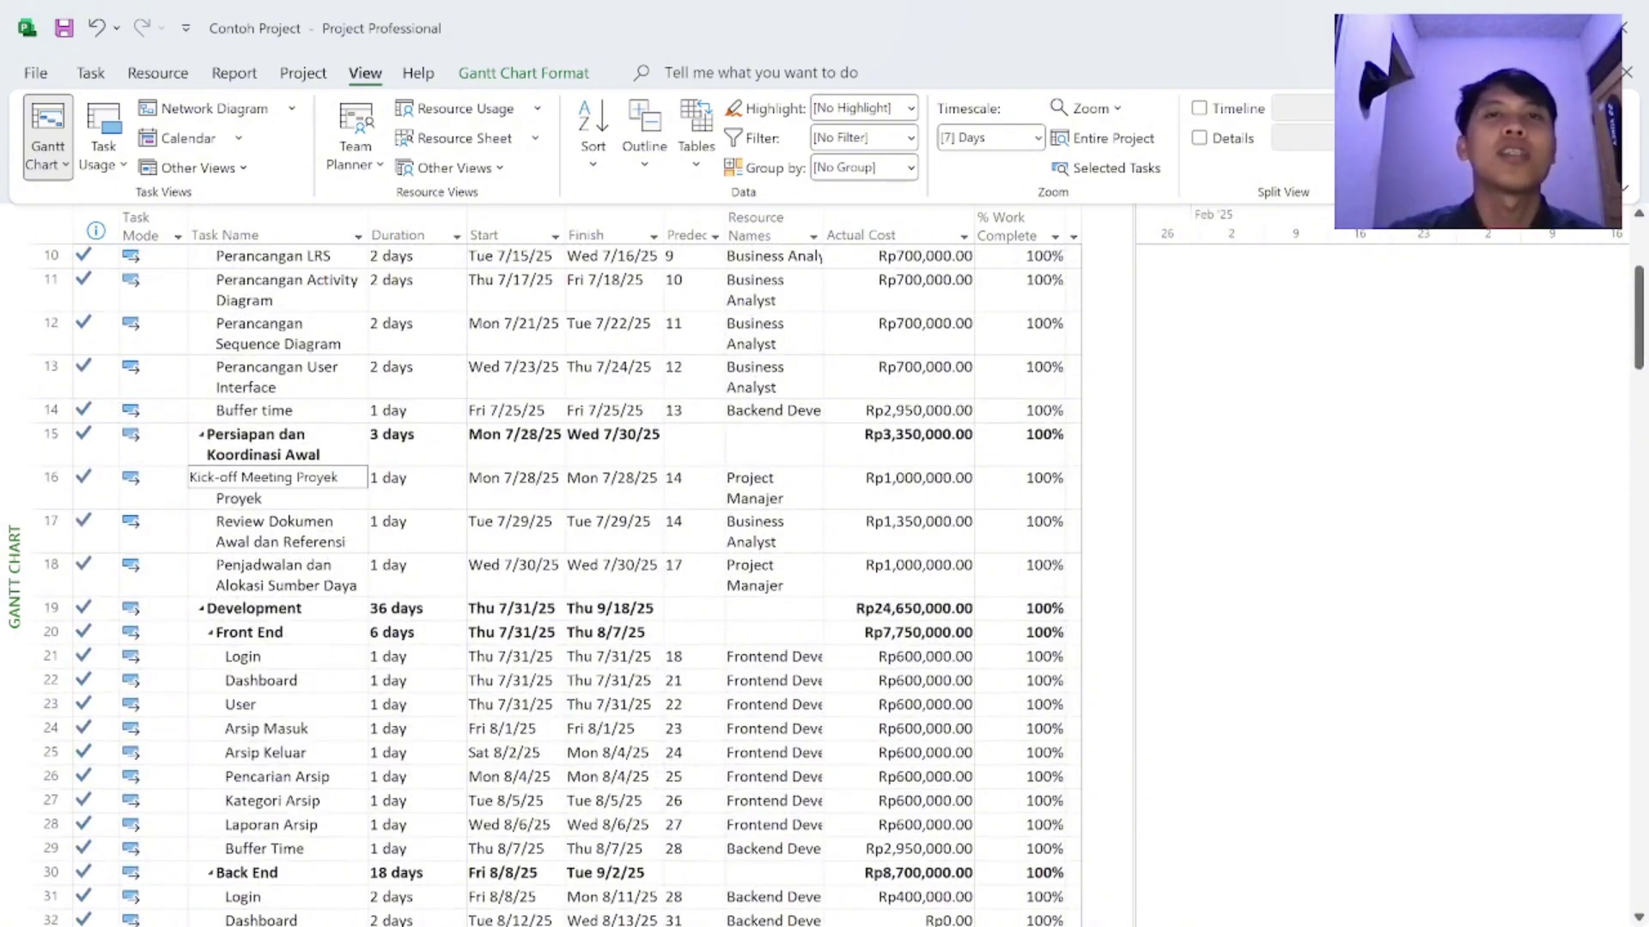
scroll(326, 493, up, 3)
click(408, 332)
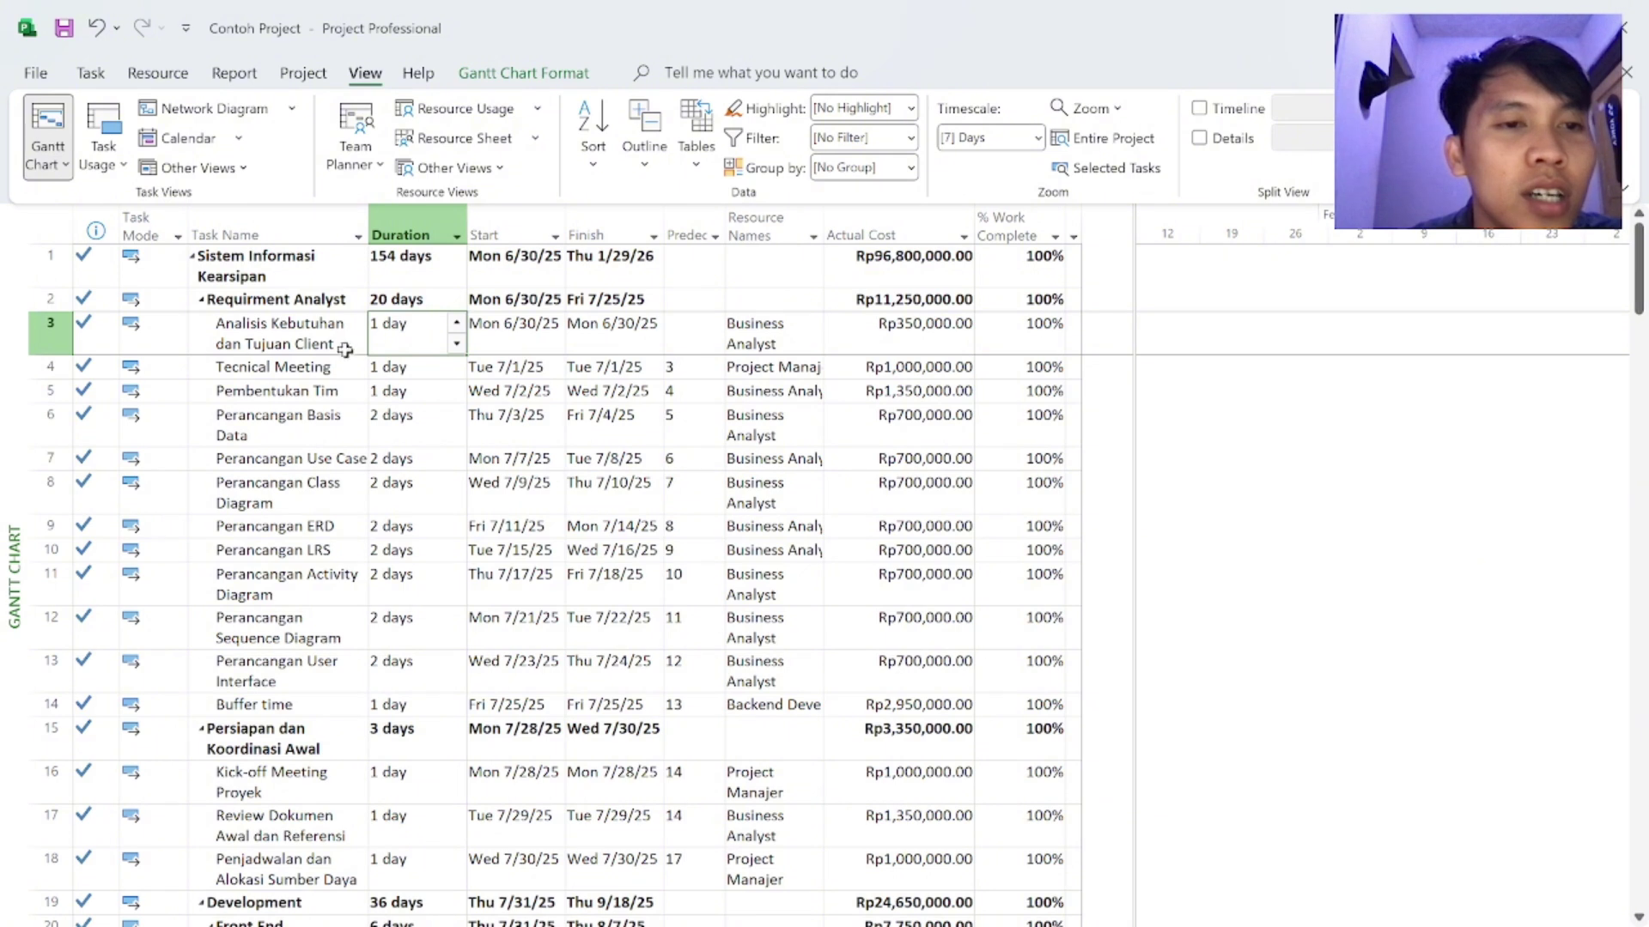
click(466, 365)
click(460, 344)
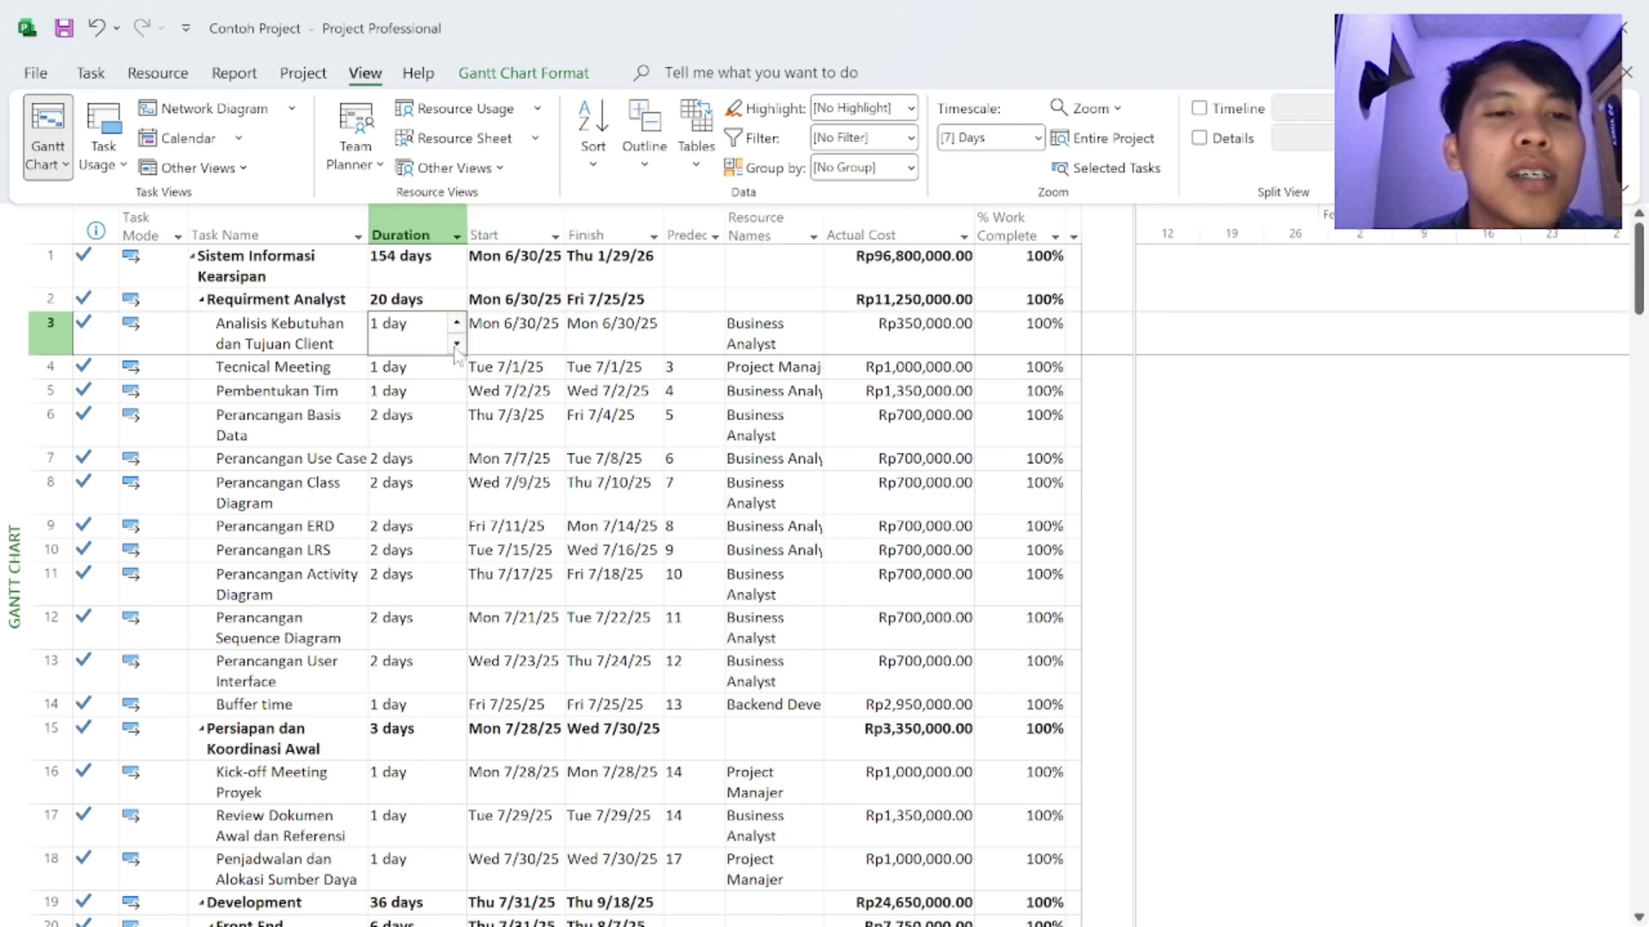
click(423, 365)
click(425, 333)
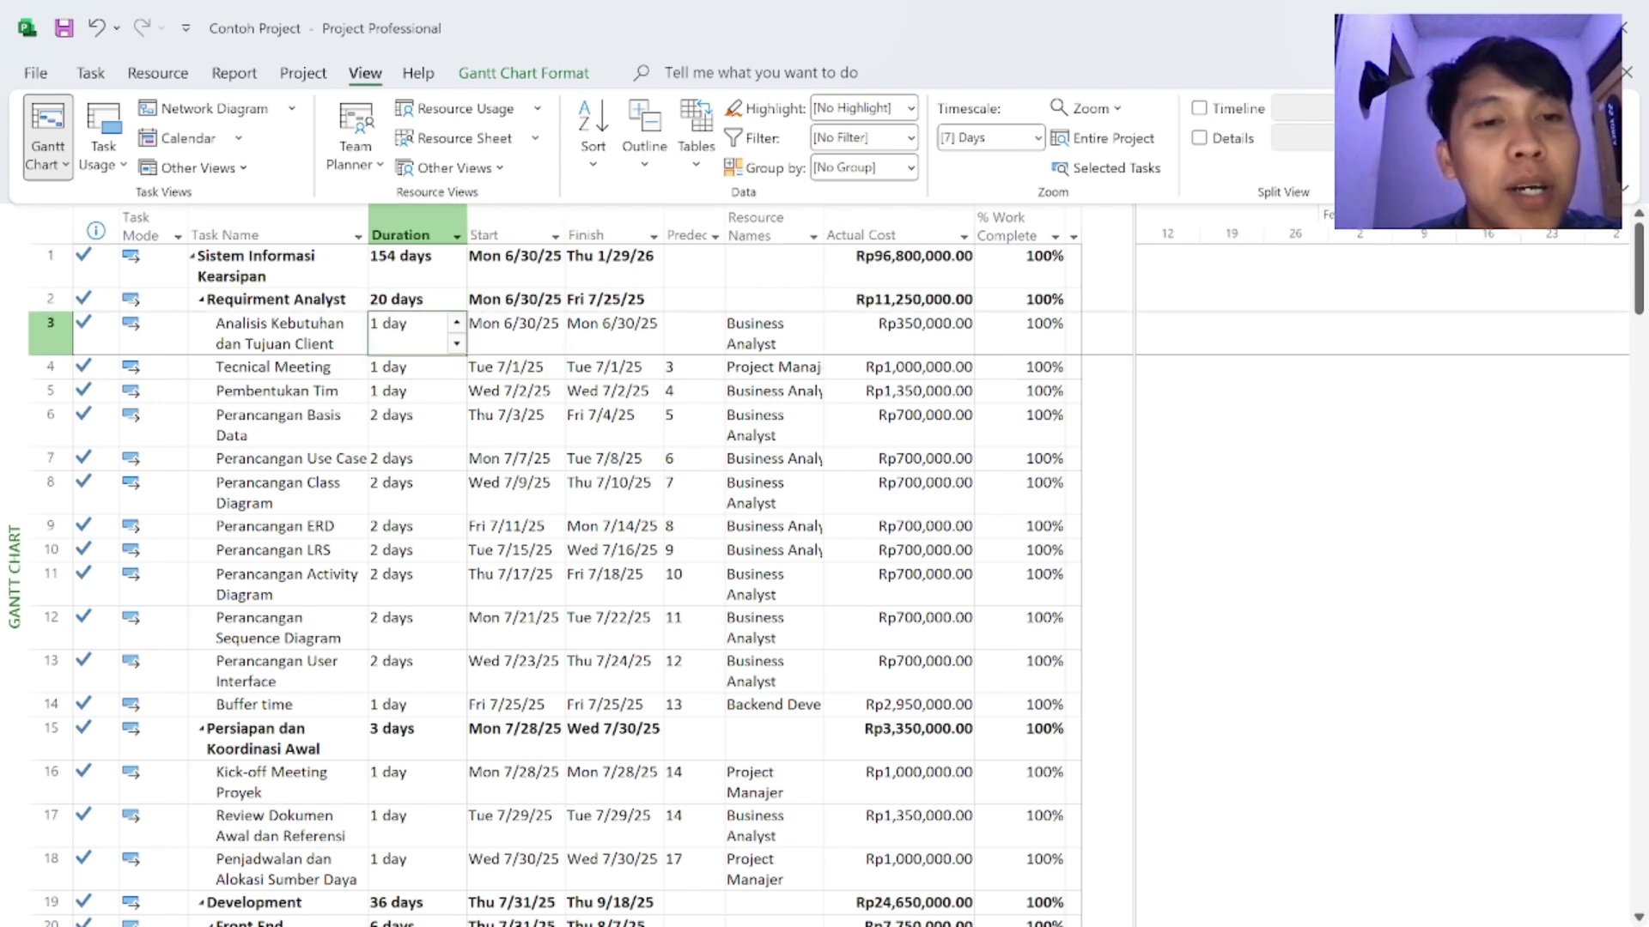
click(456, 325)
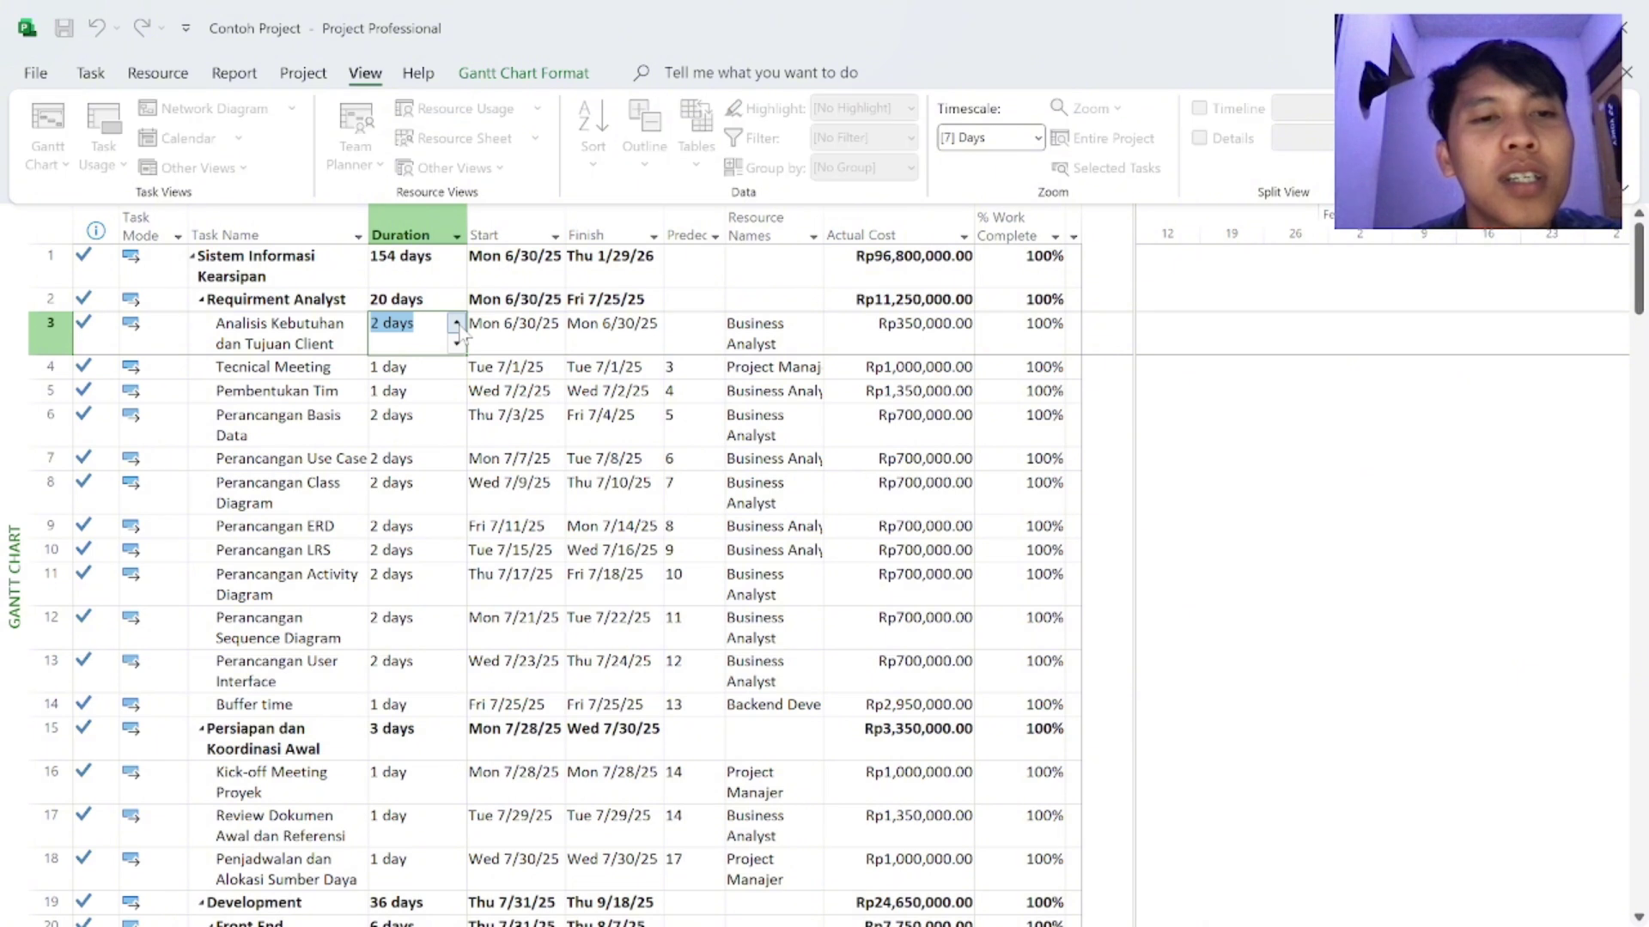
click(455, 388)
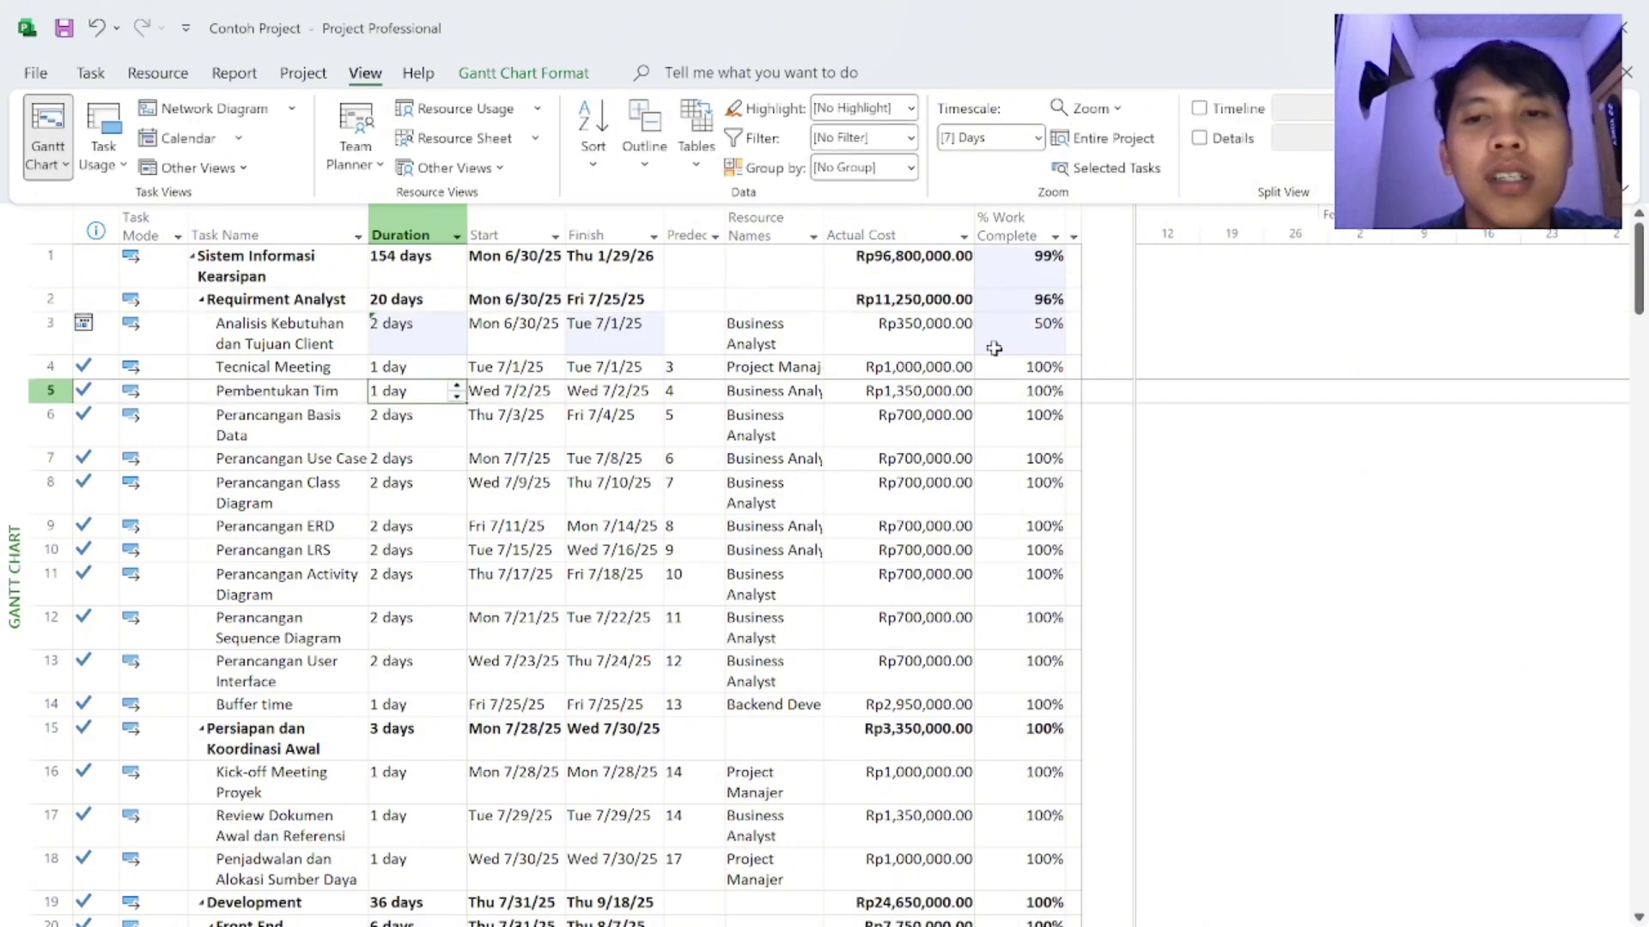
Step: Set the duration of the Analisis Kebutuhan dan Tujuan Client task back to 1 day
click(1068, 341)
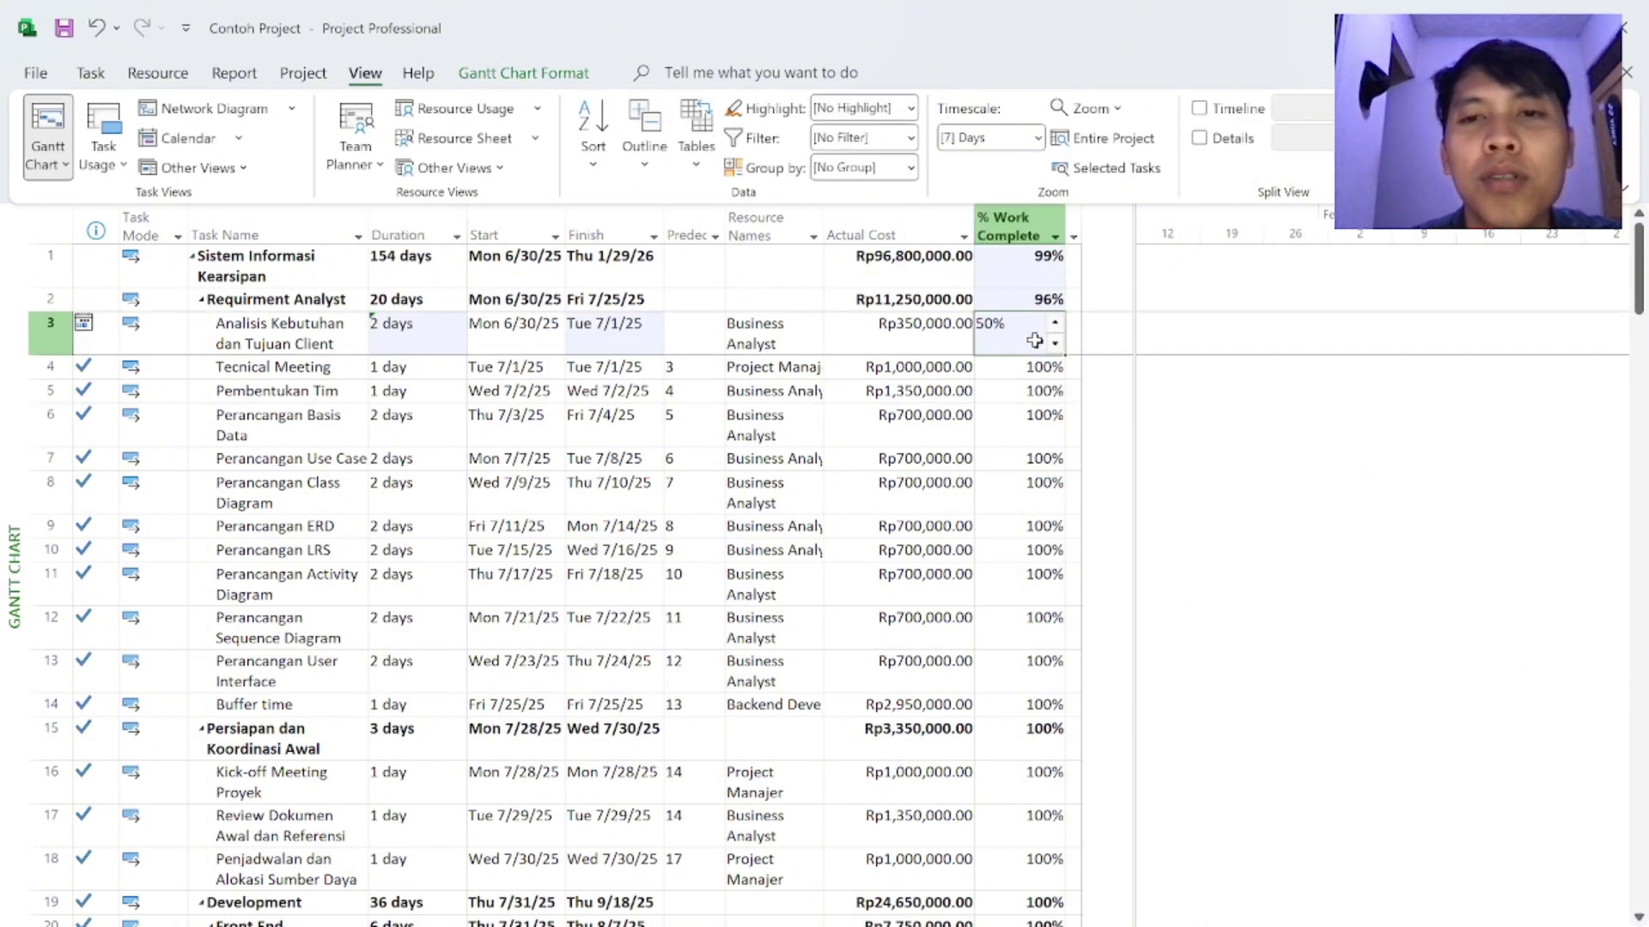
click(420, 330)
click(457, 344)
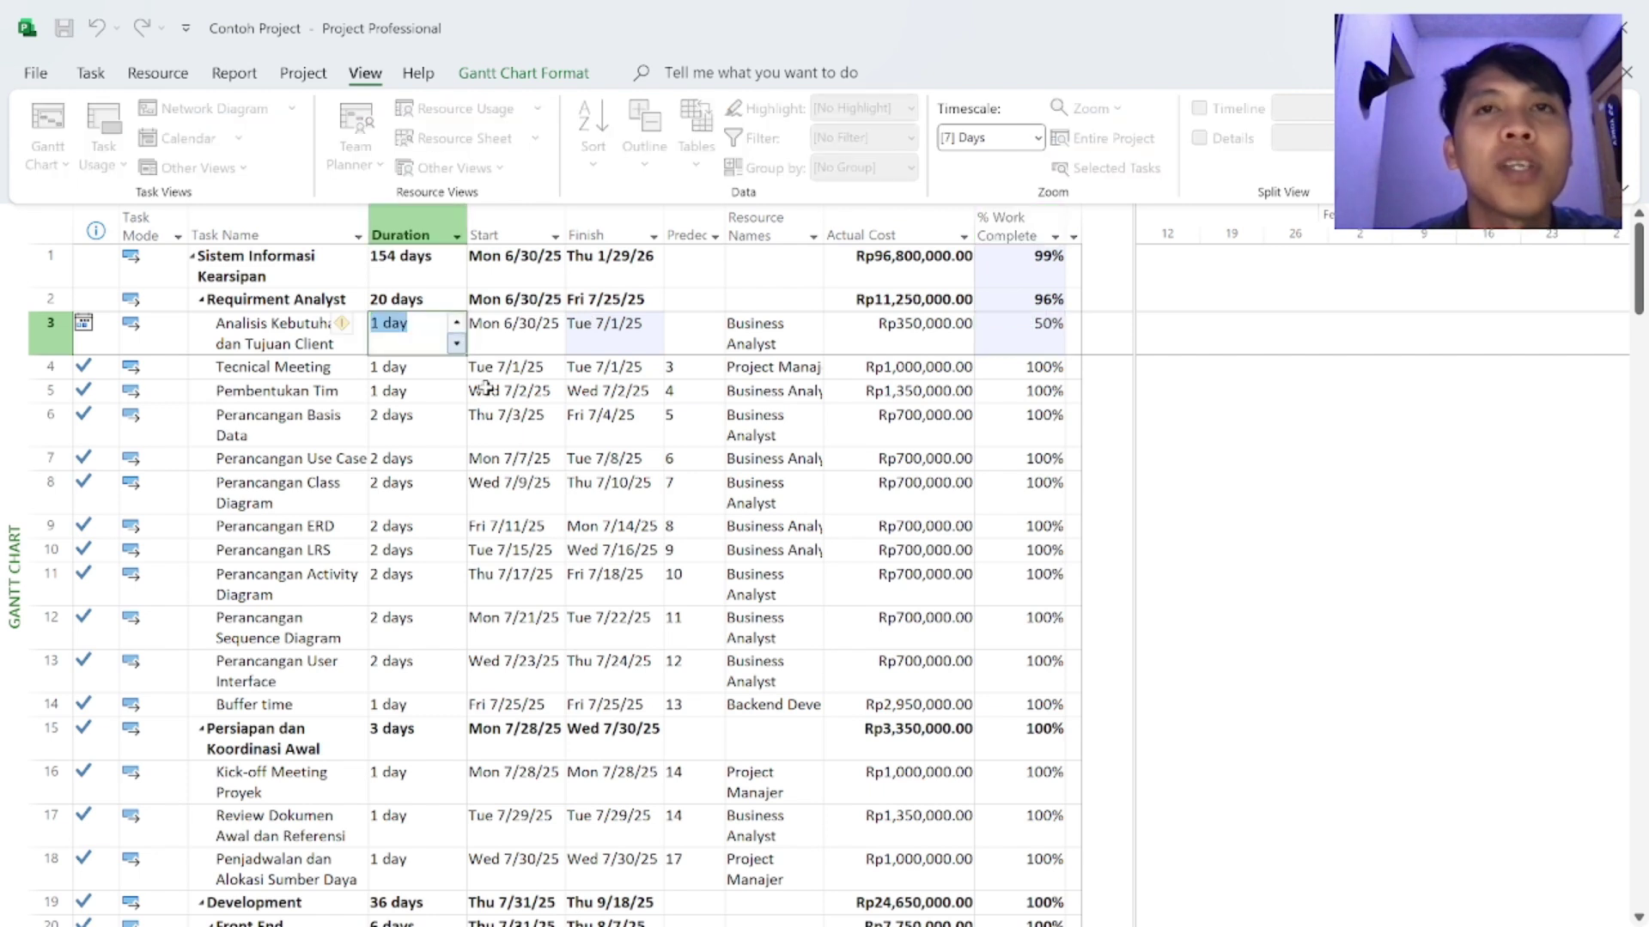
click(511, 485)
click(573, 640)
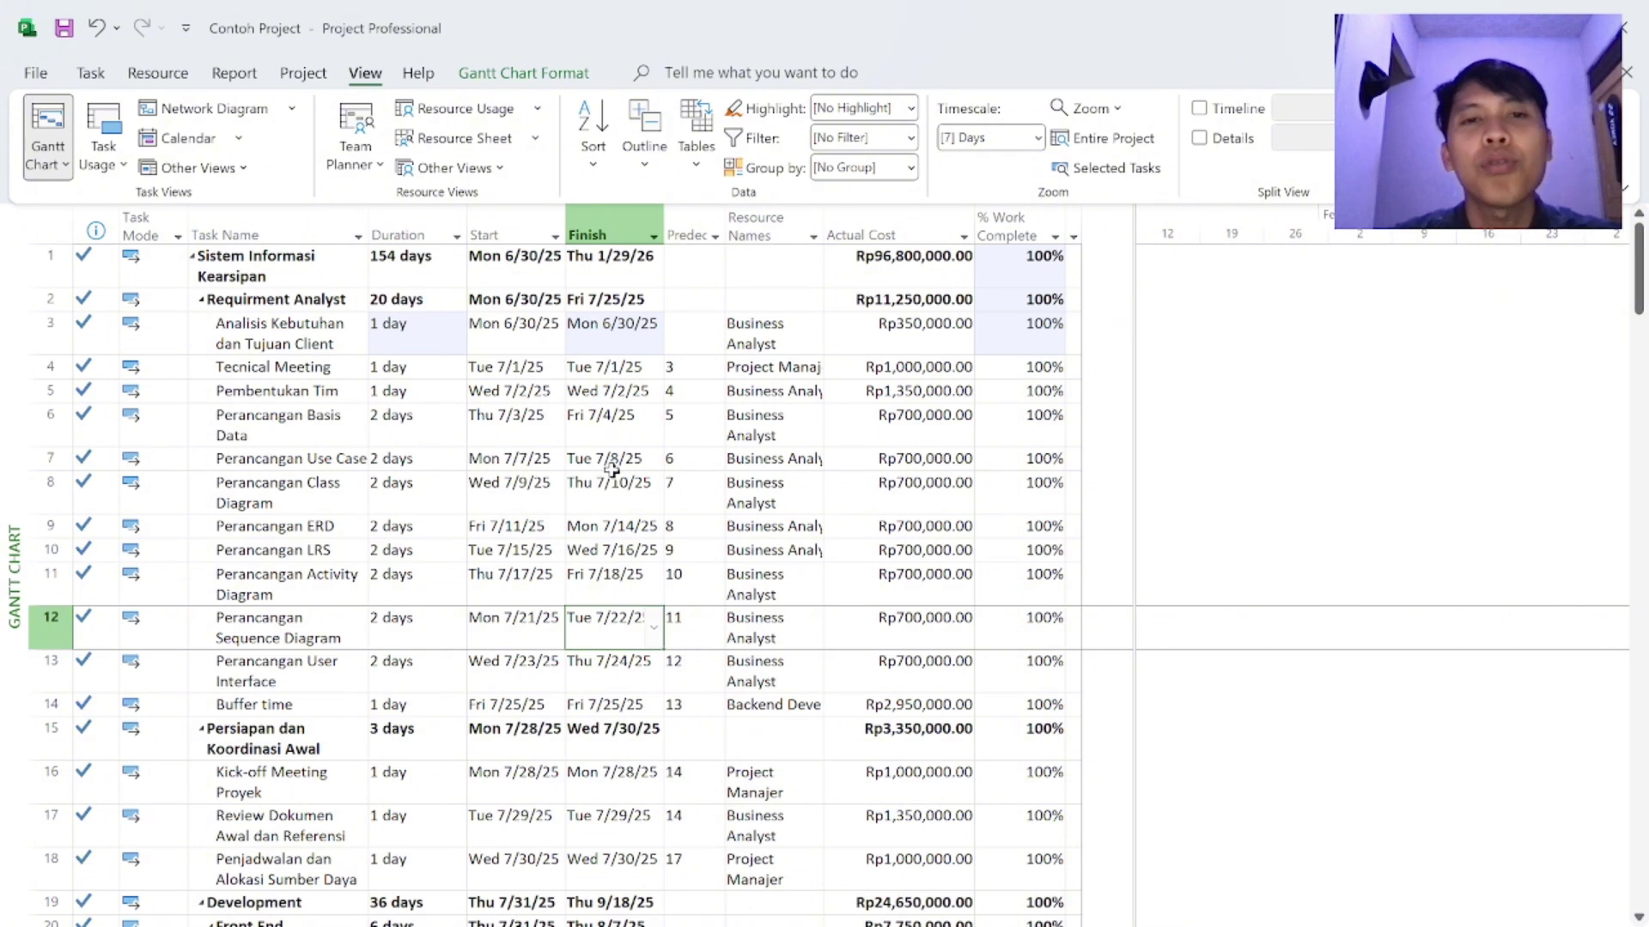
Step: Examine the predecessor of Tecnical Meeting and the tasks from Requirment Analyst through the Front End group
click(693, 376)
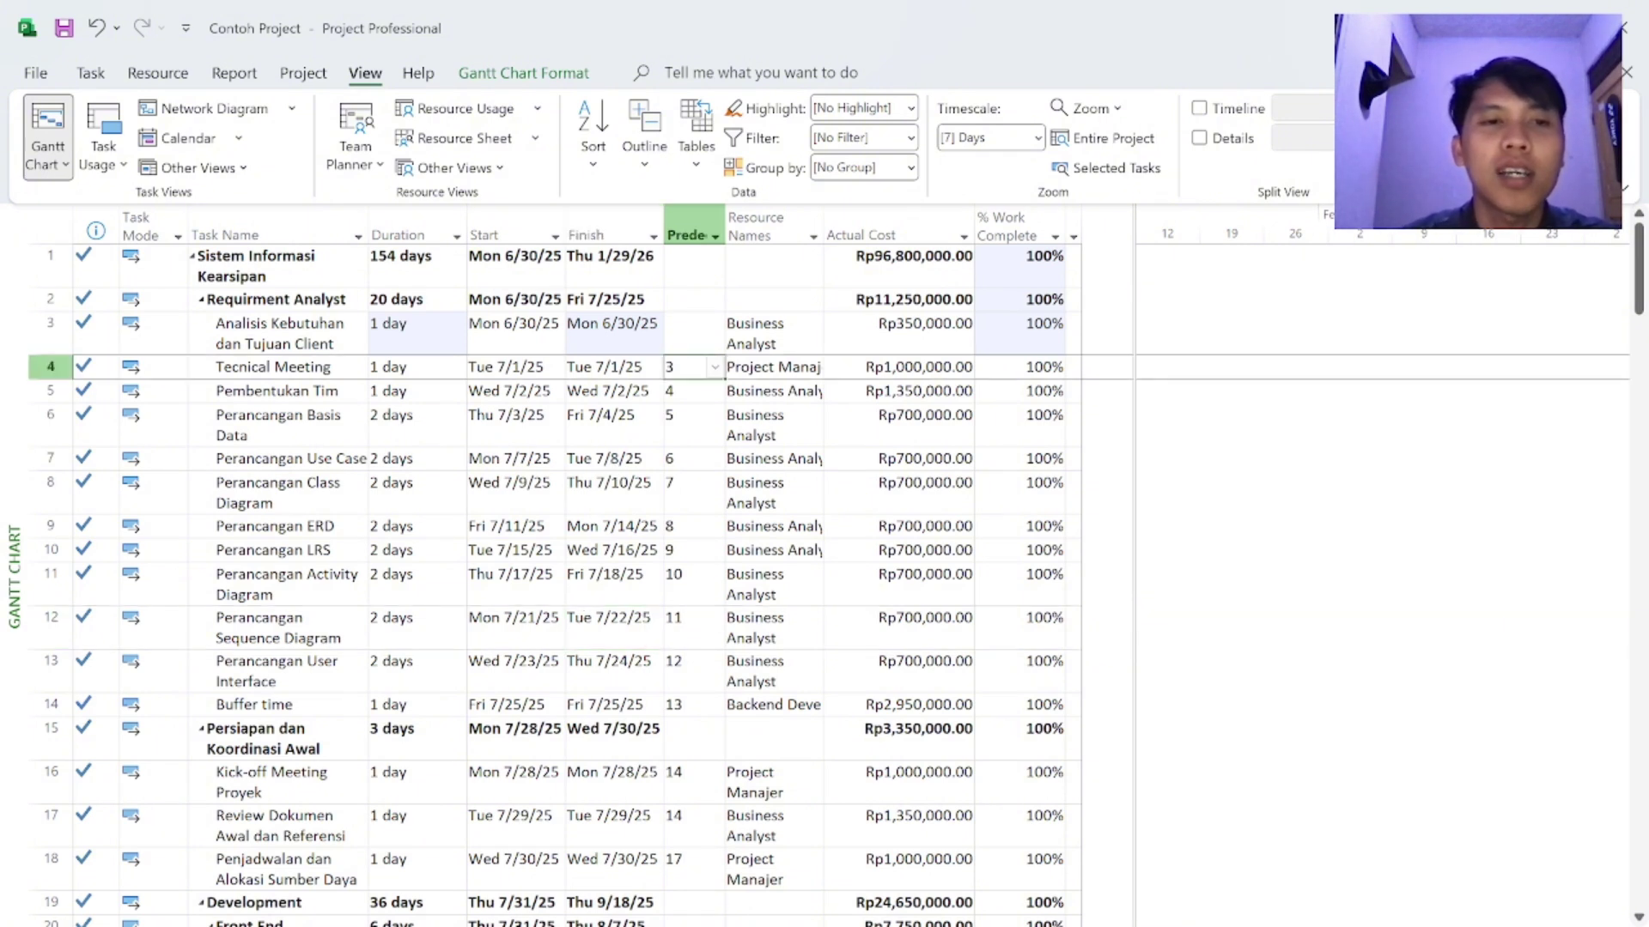
scroll(388, 539, down, 2)
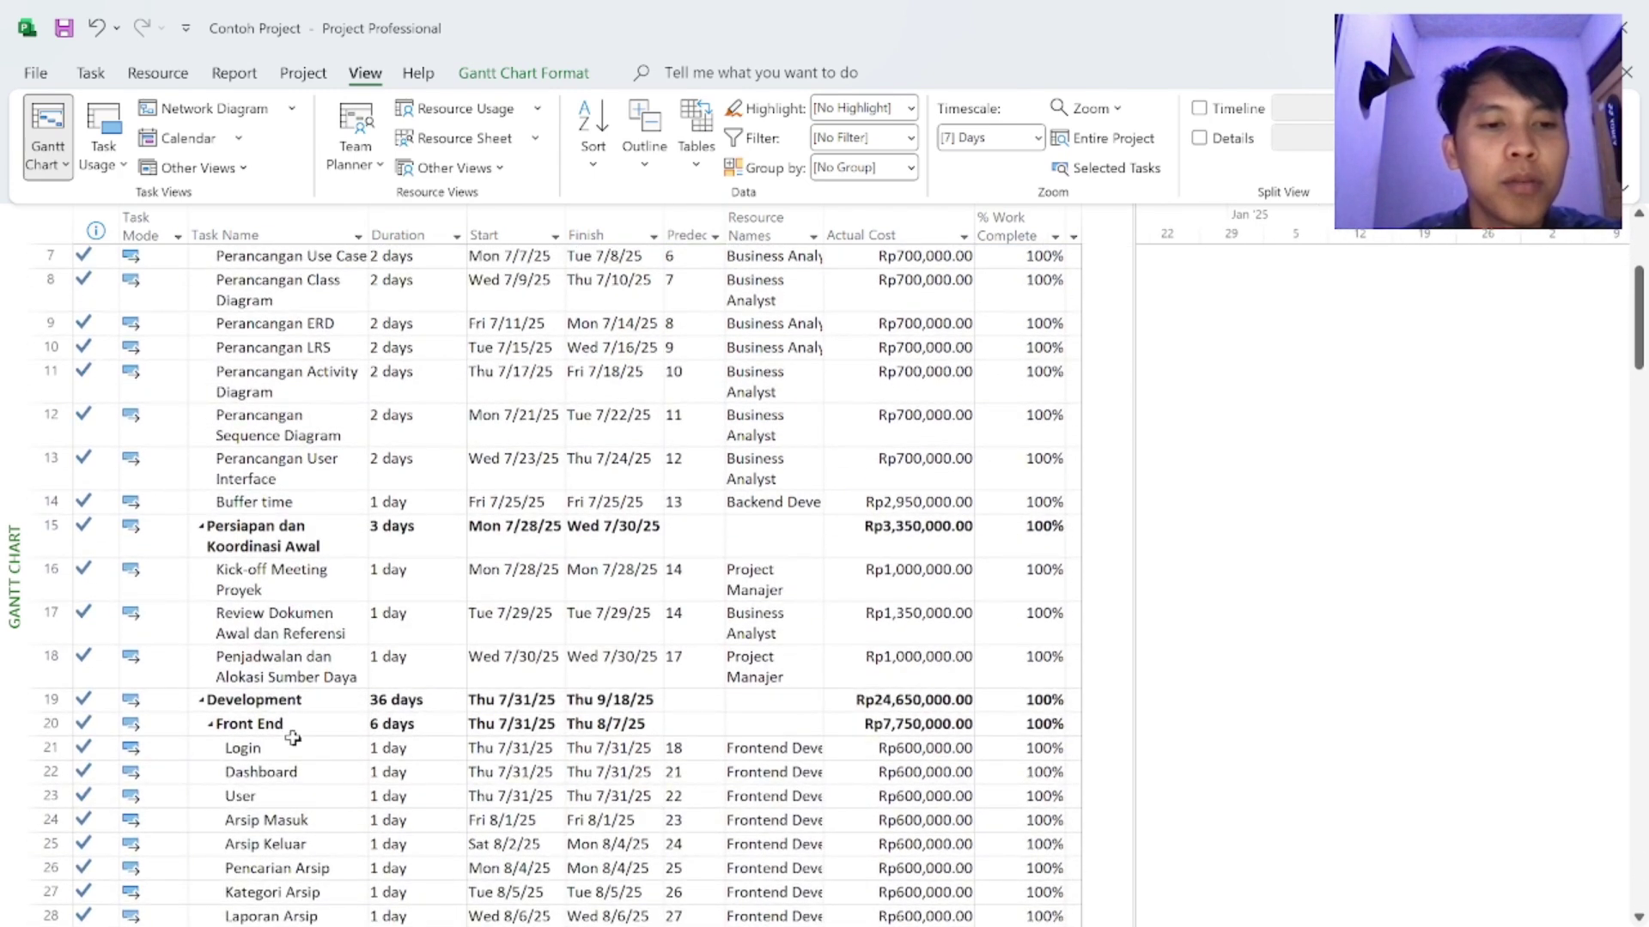
click(258, 820)
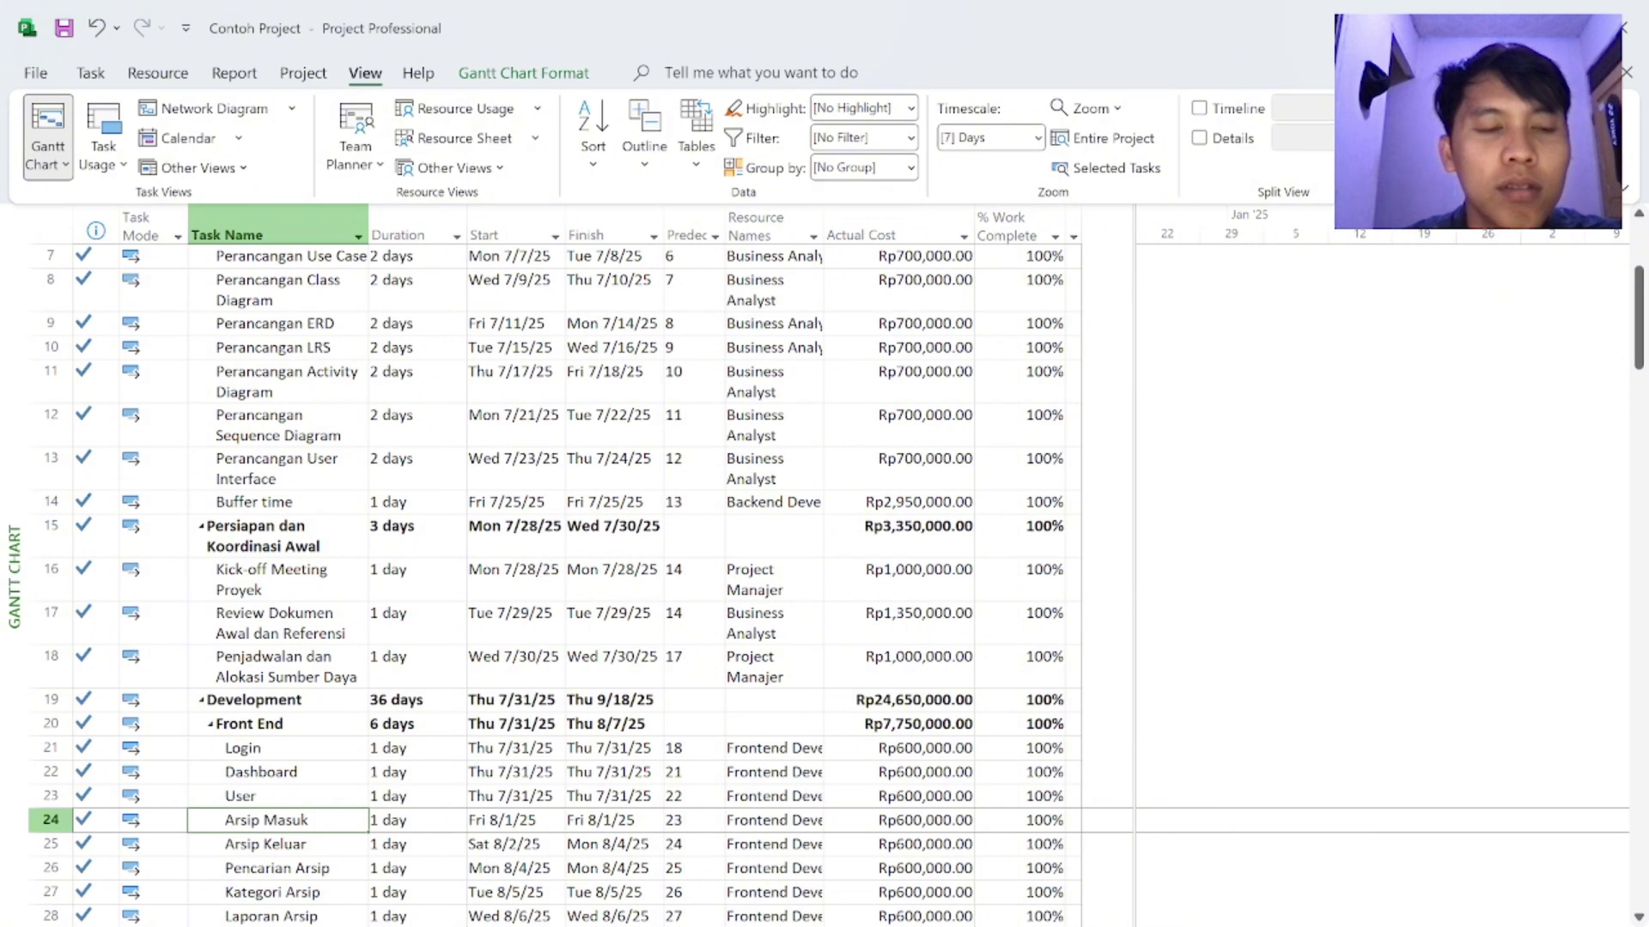
key(Down)
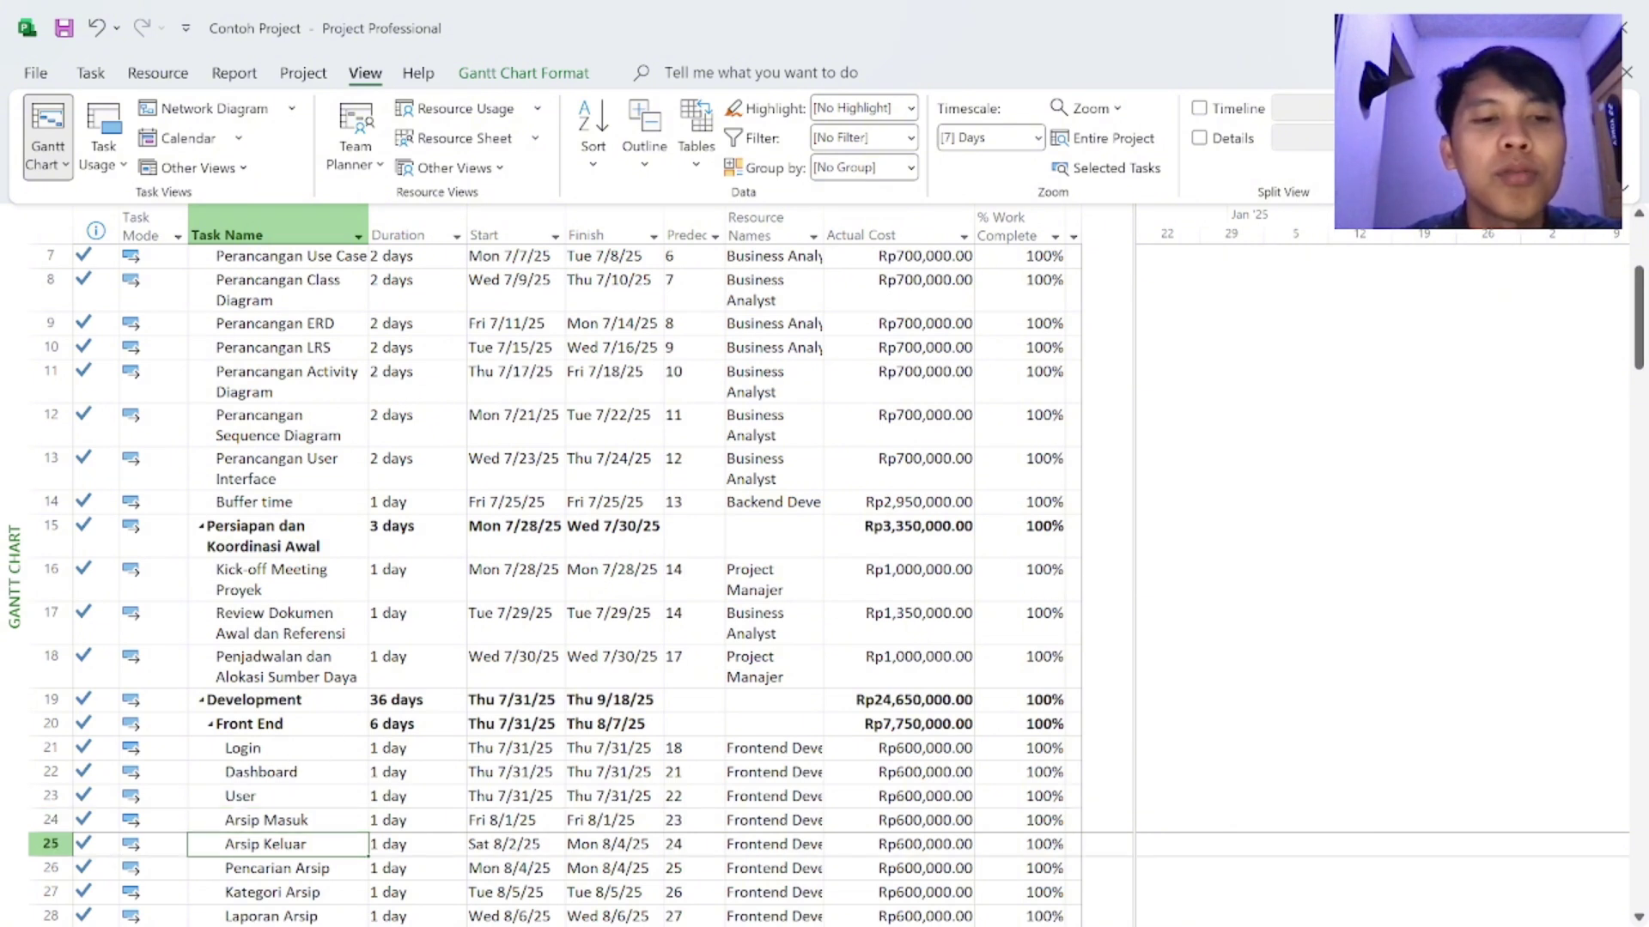
key(F2)
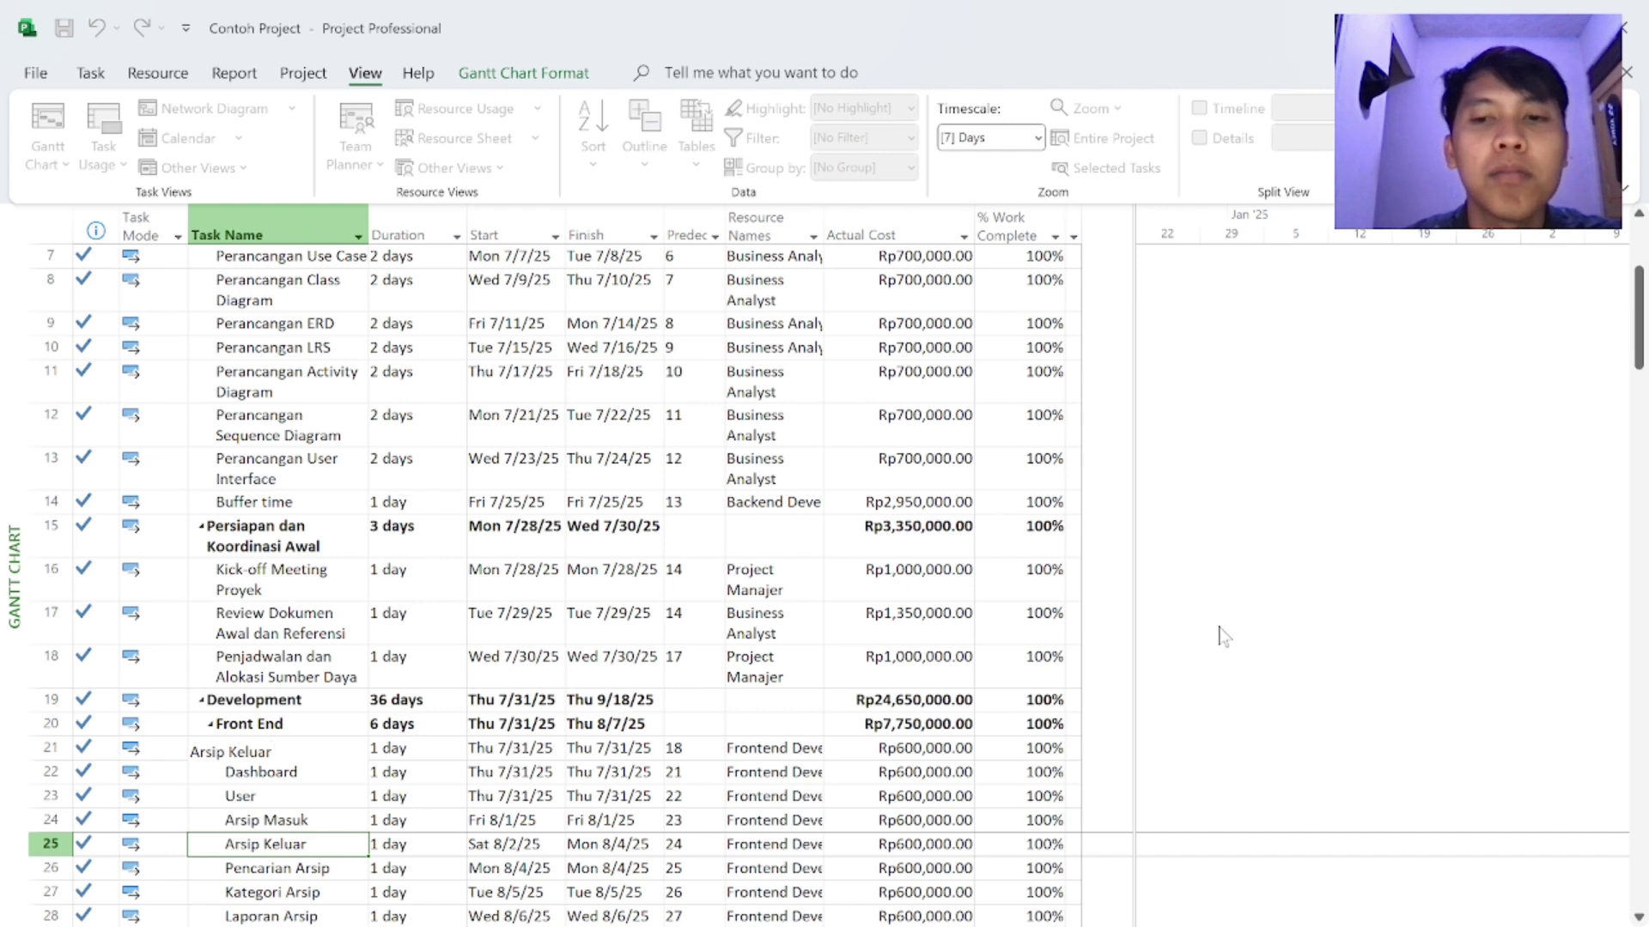
key(Escape)
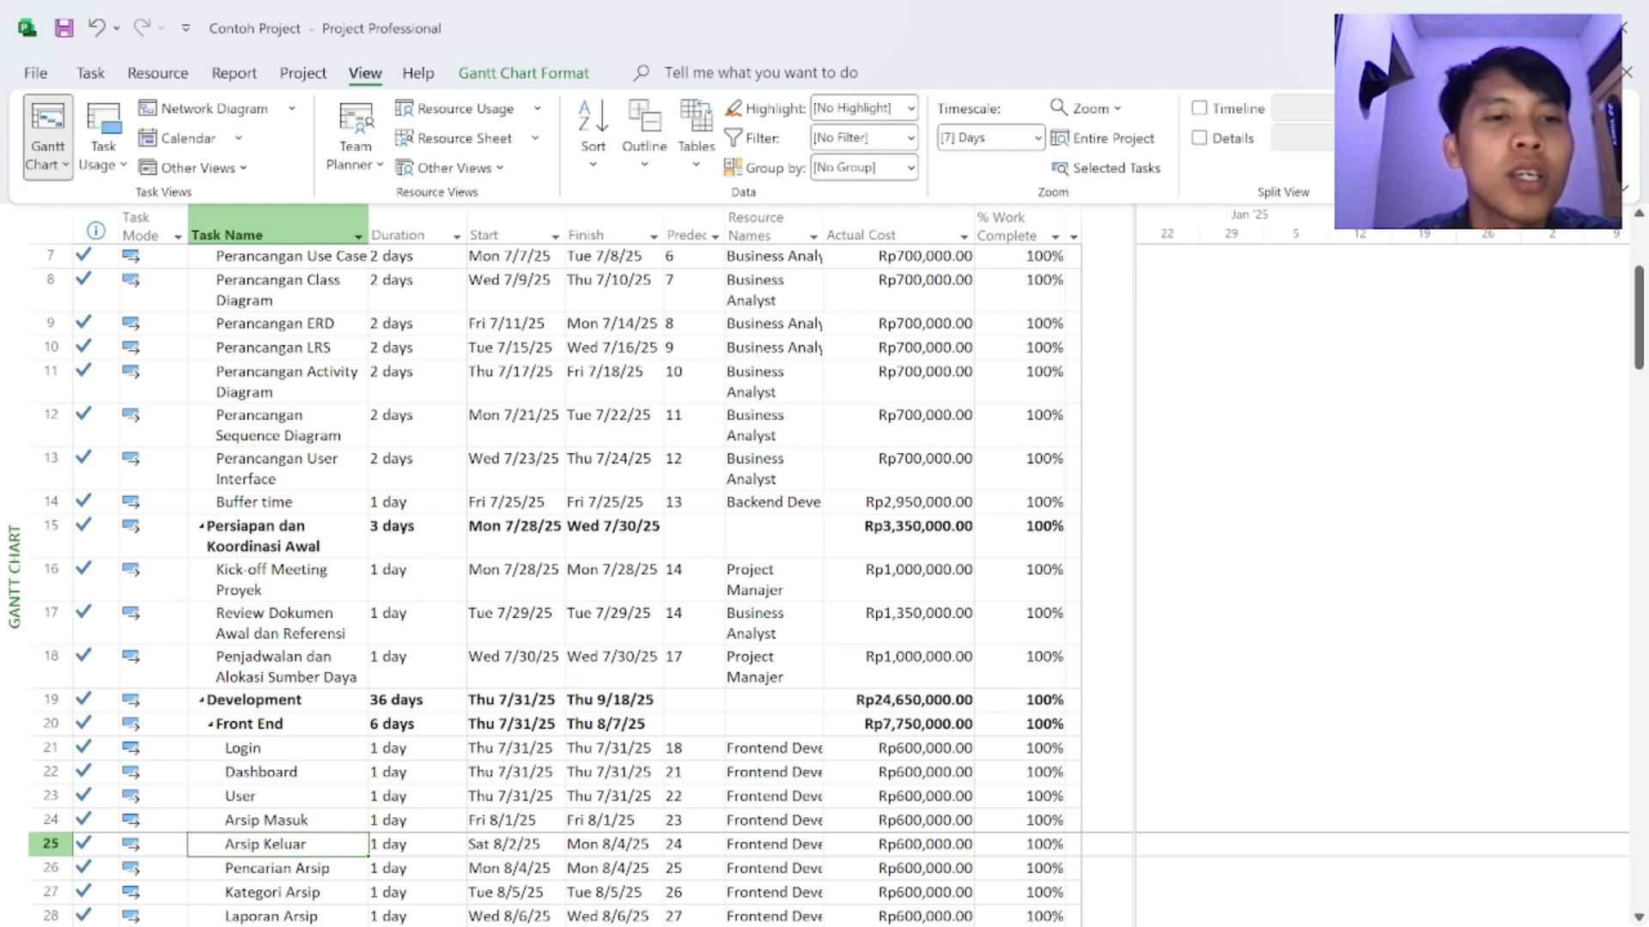
drag(348, 585, 331, 328)
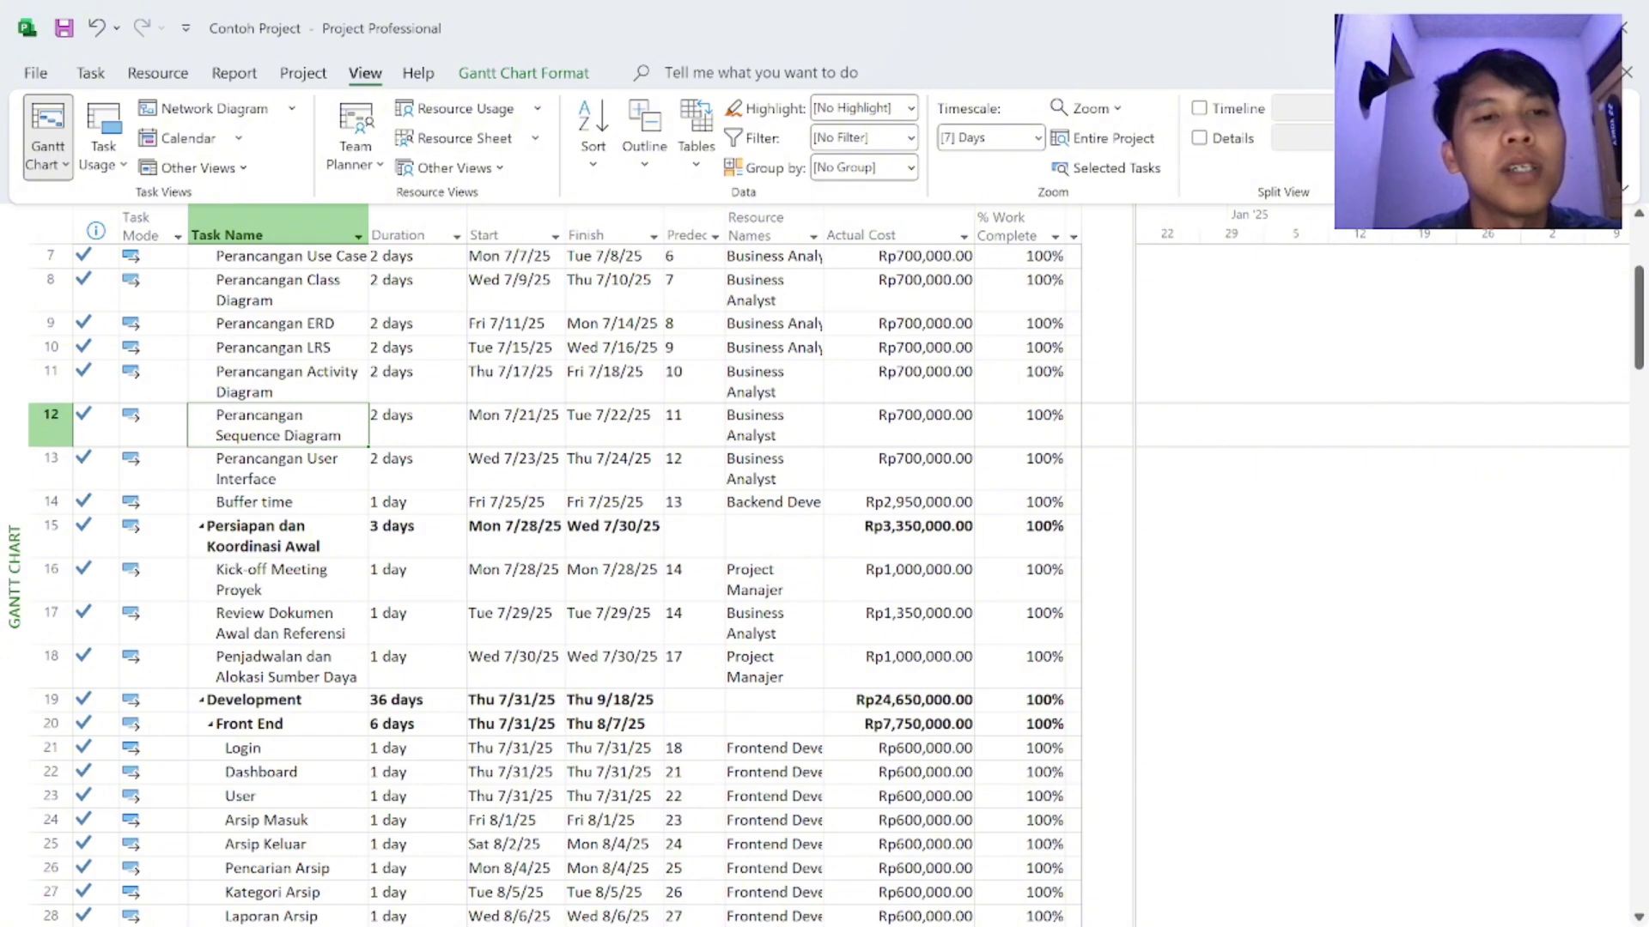
key(Up)
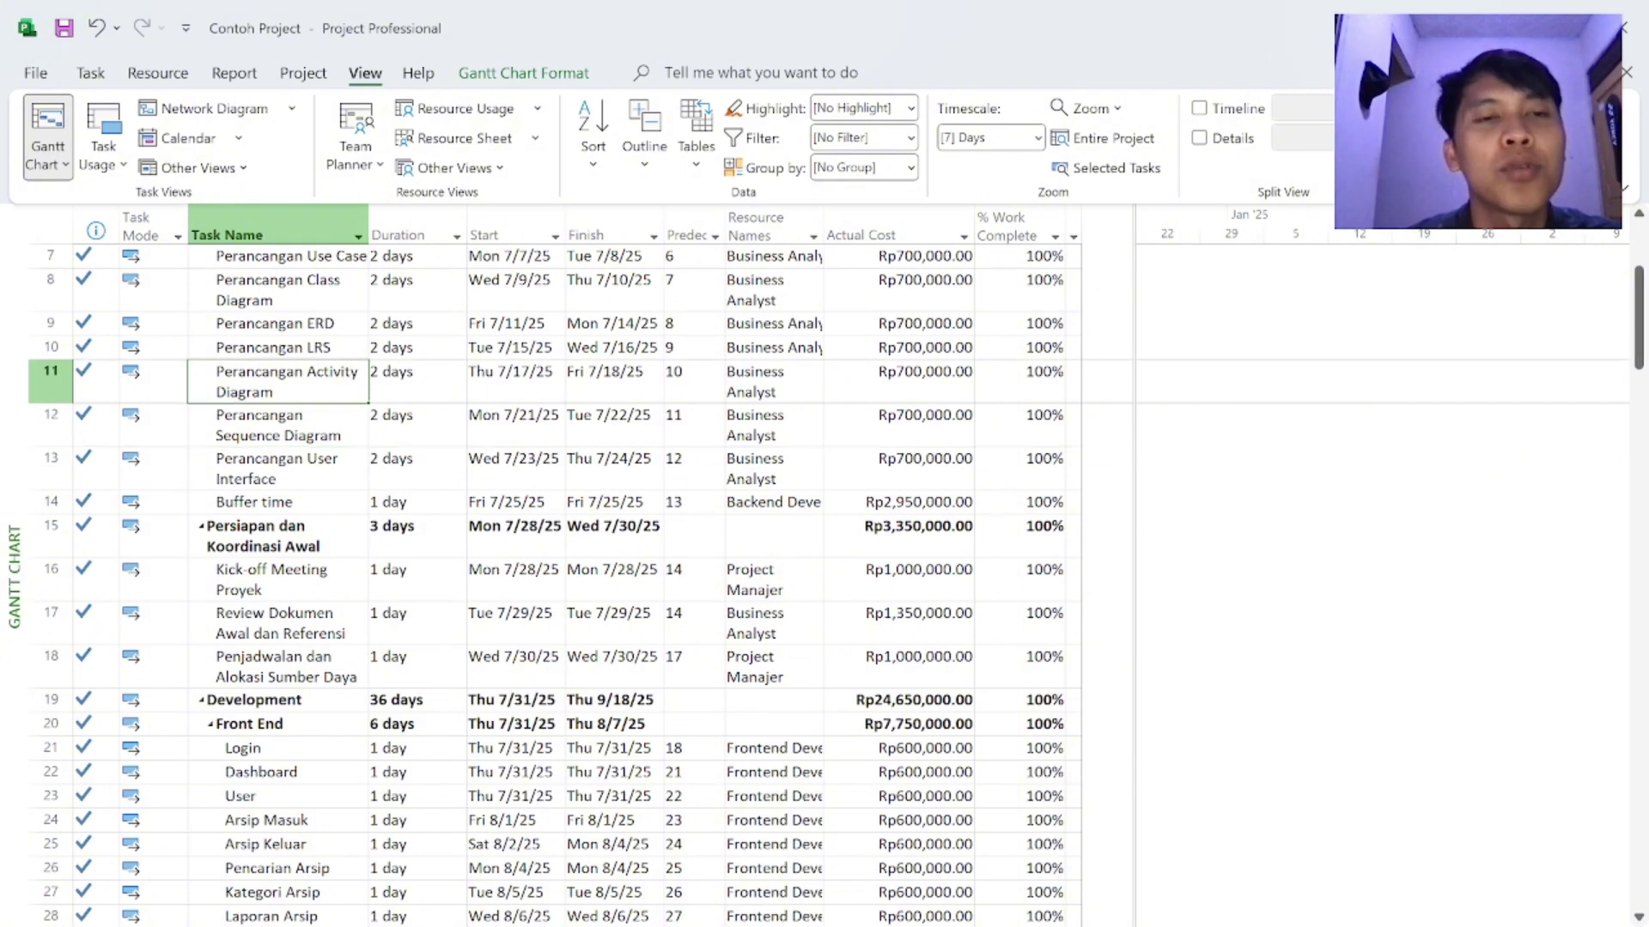
scroll(345, 406, down, 1)
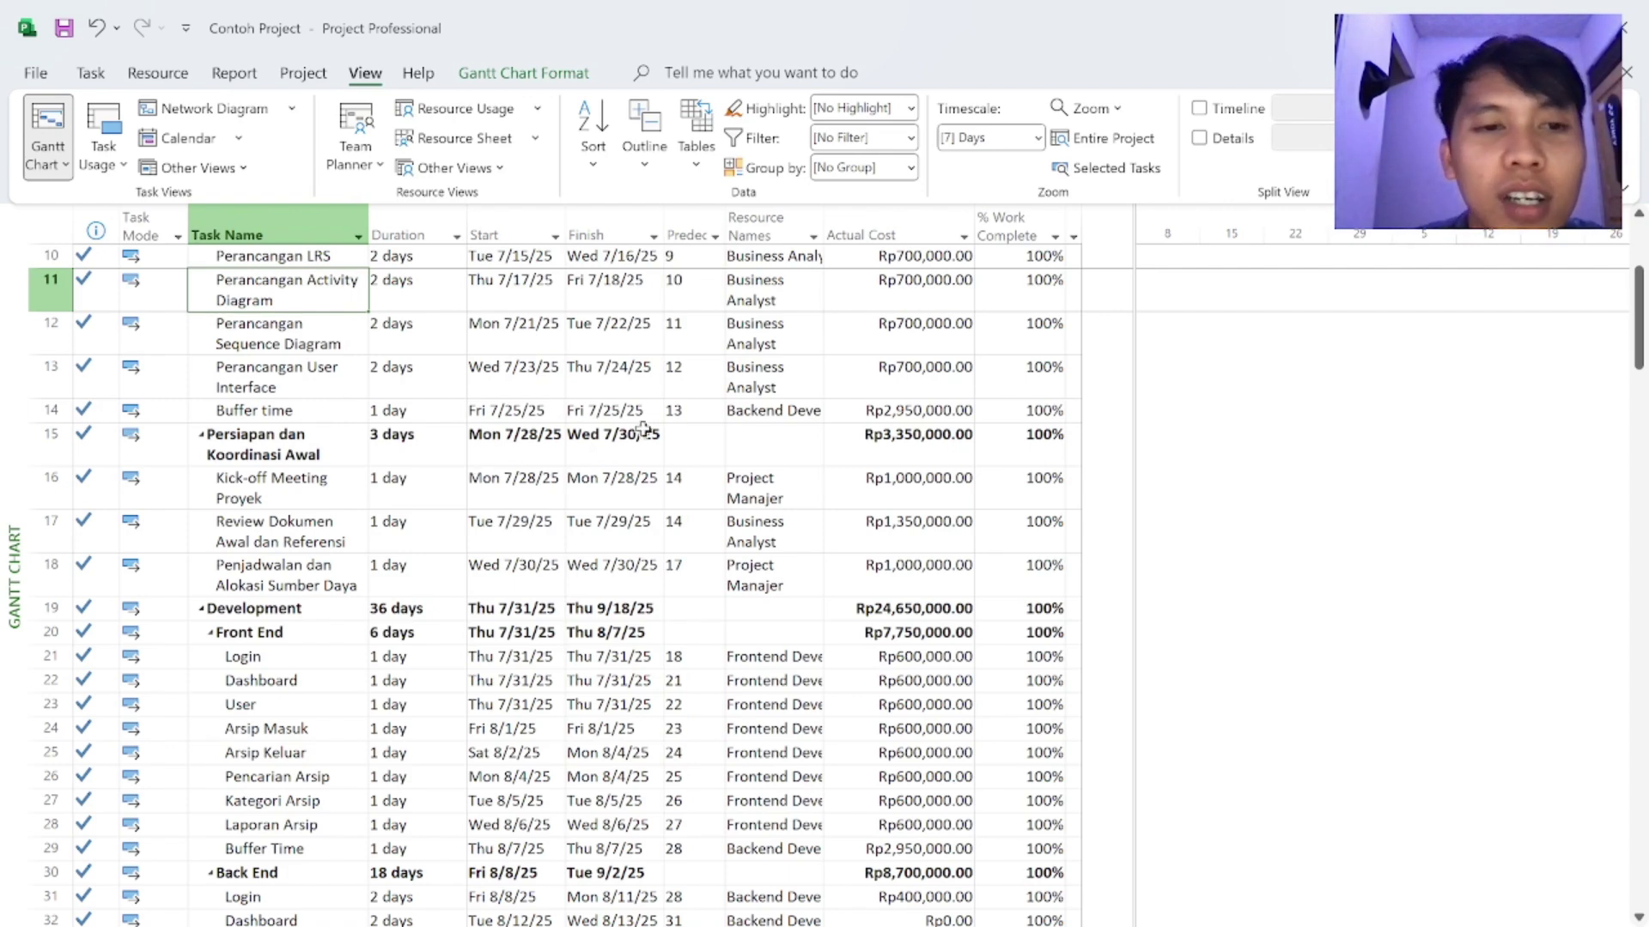
scroll(268, 476, up, 3)
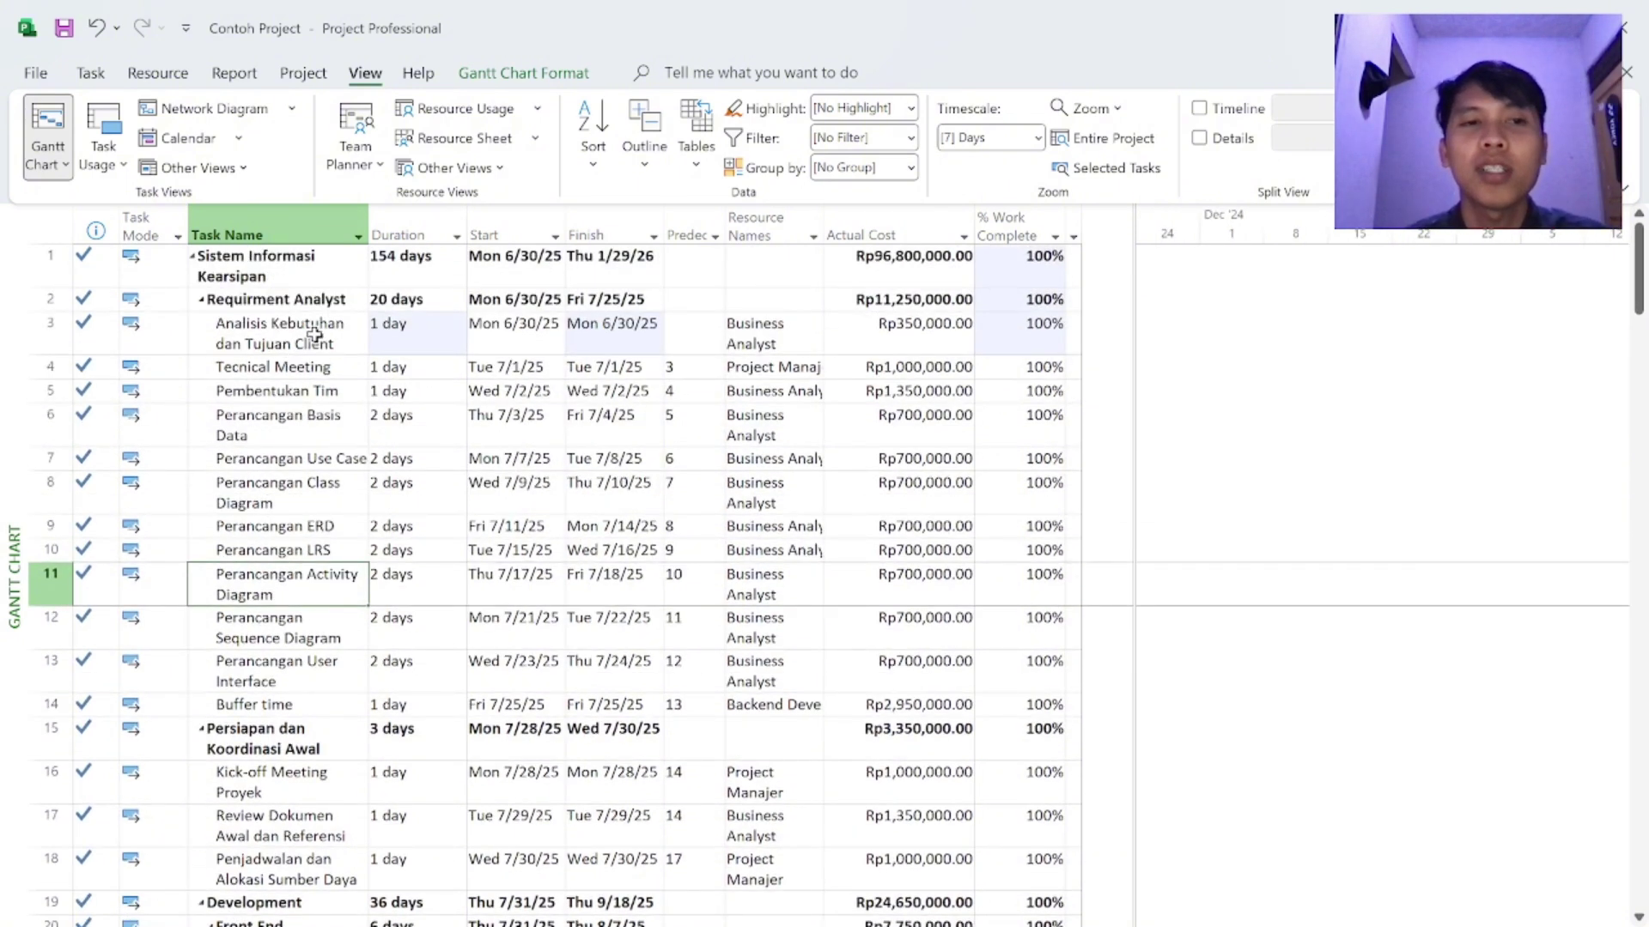
click(316, 334)
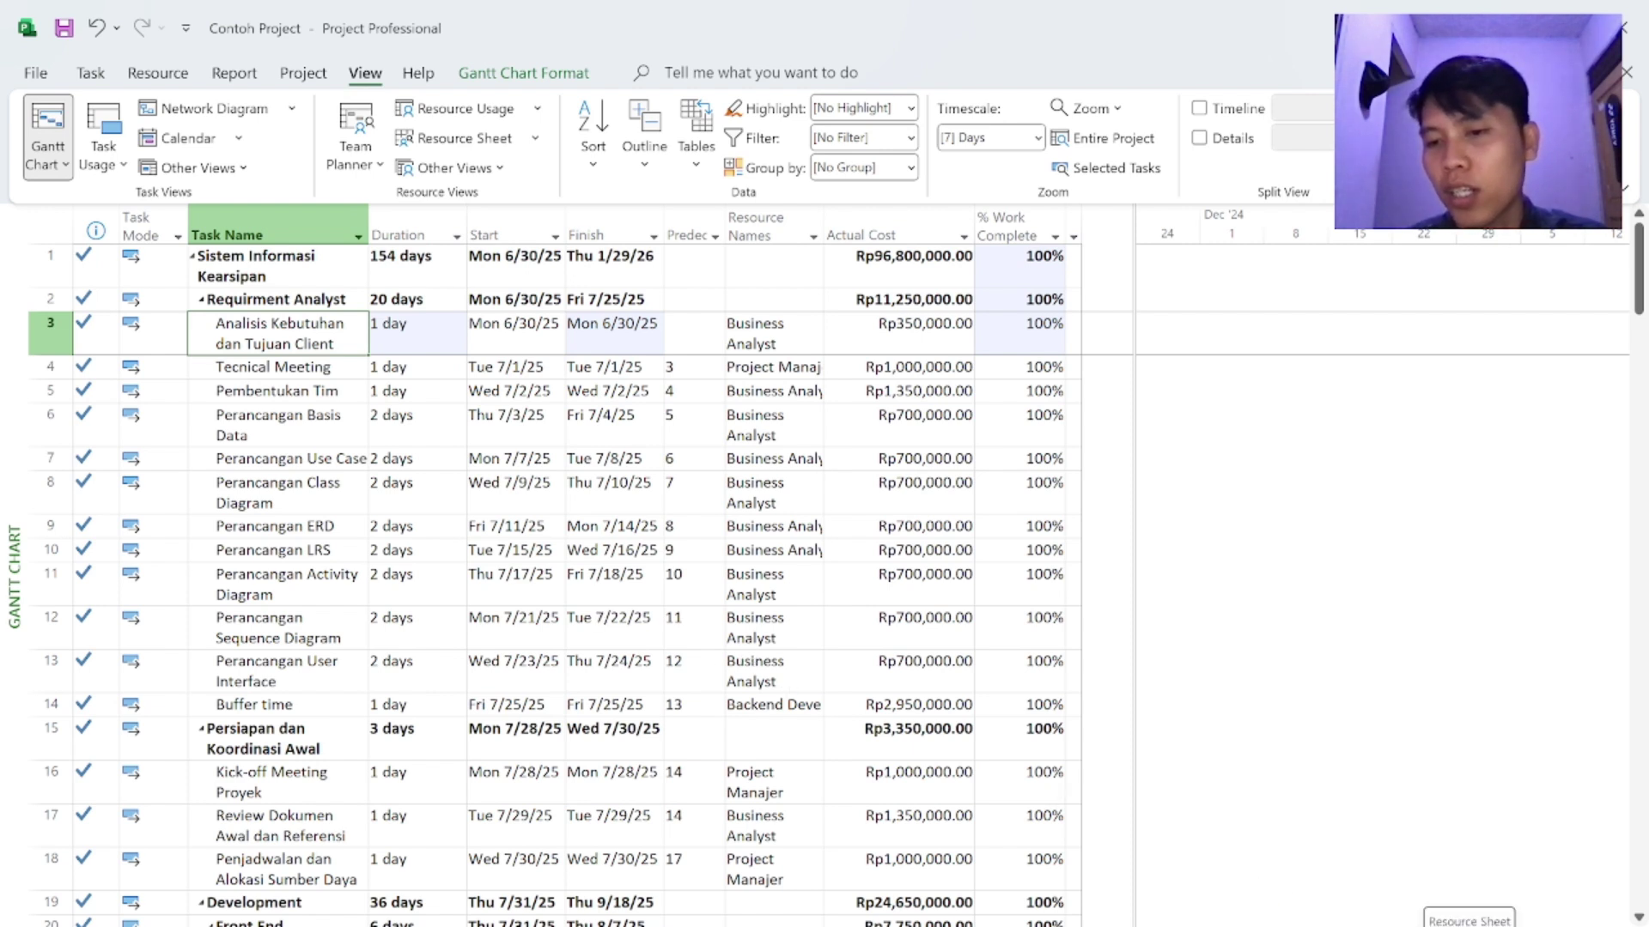
Step: Switch to the Resource Sheet and check the maximum units of the project resources, especially System Analyst
click(1464, 912)
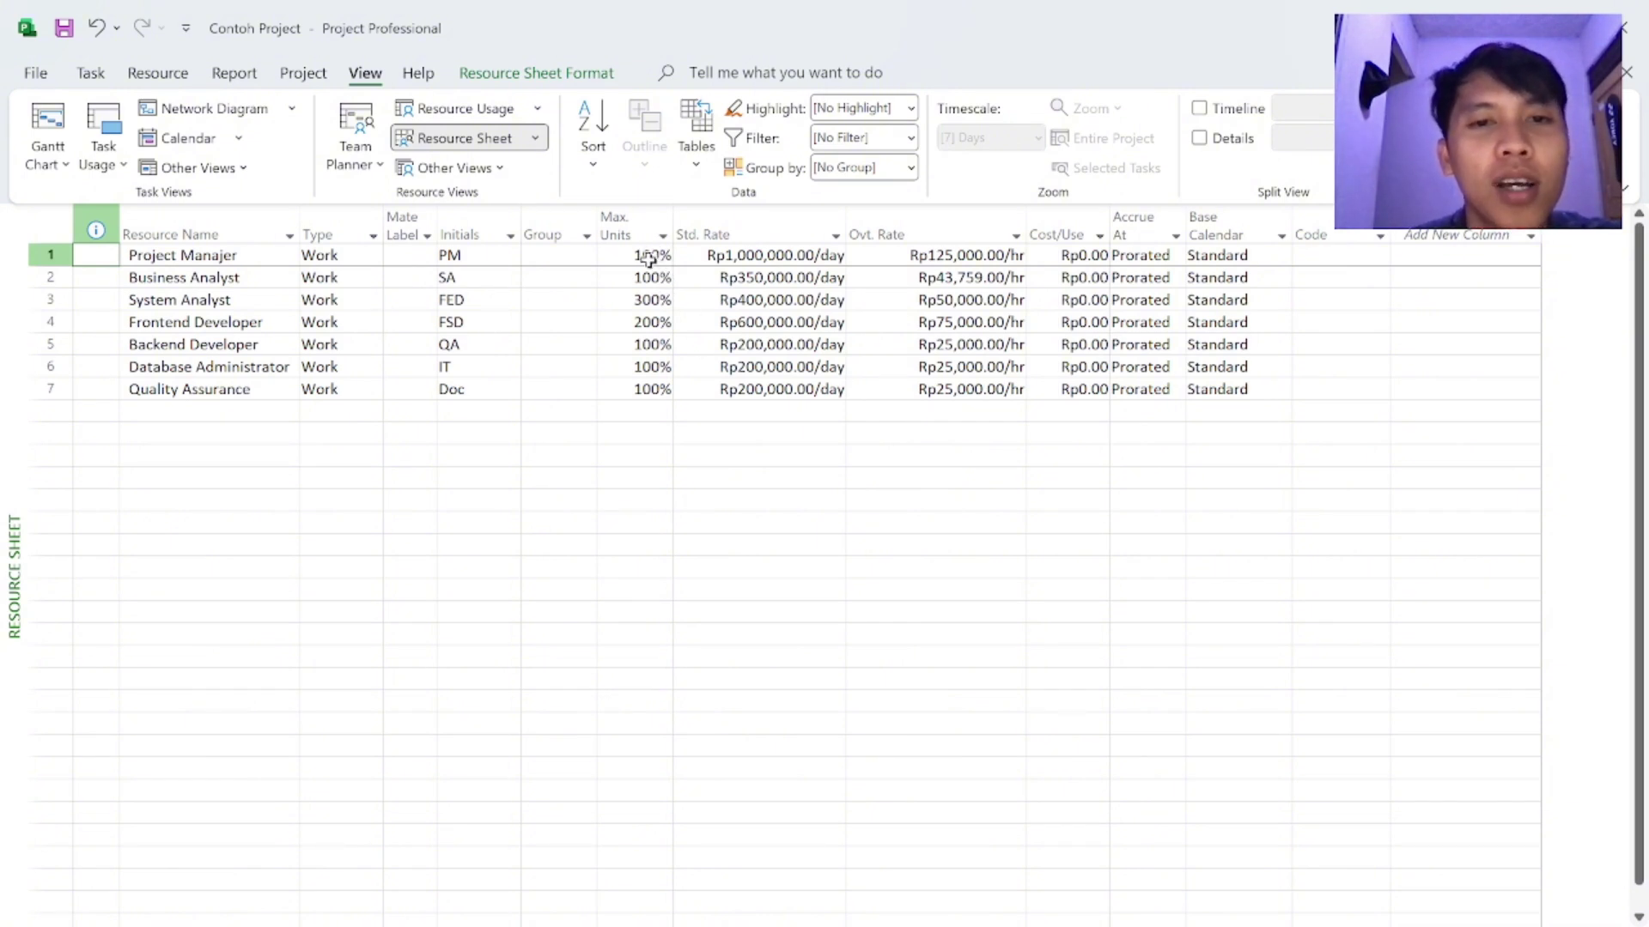
click(645, 300)
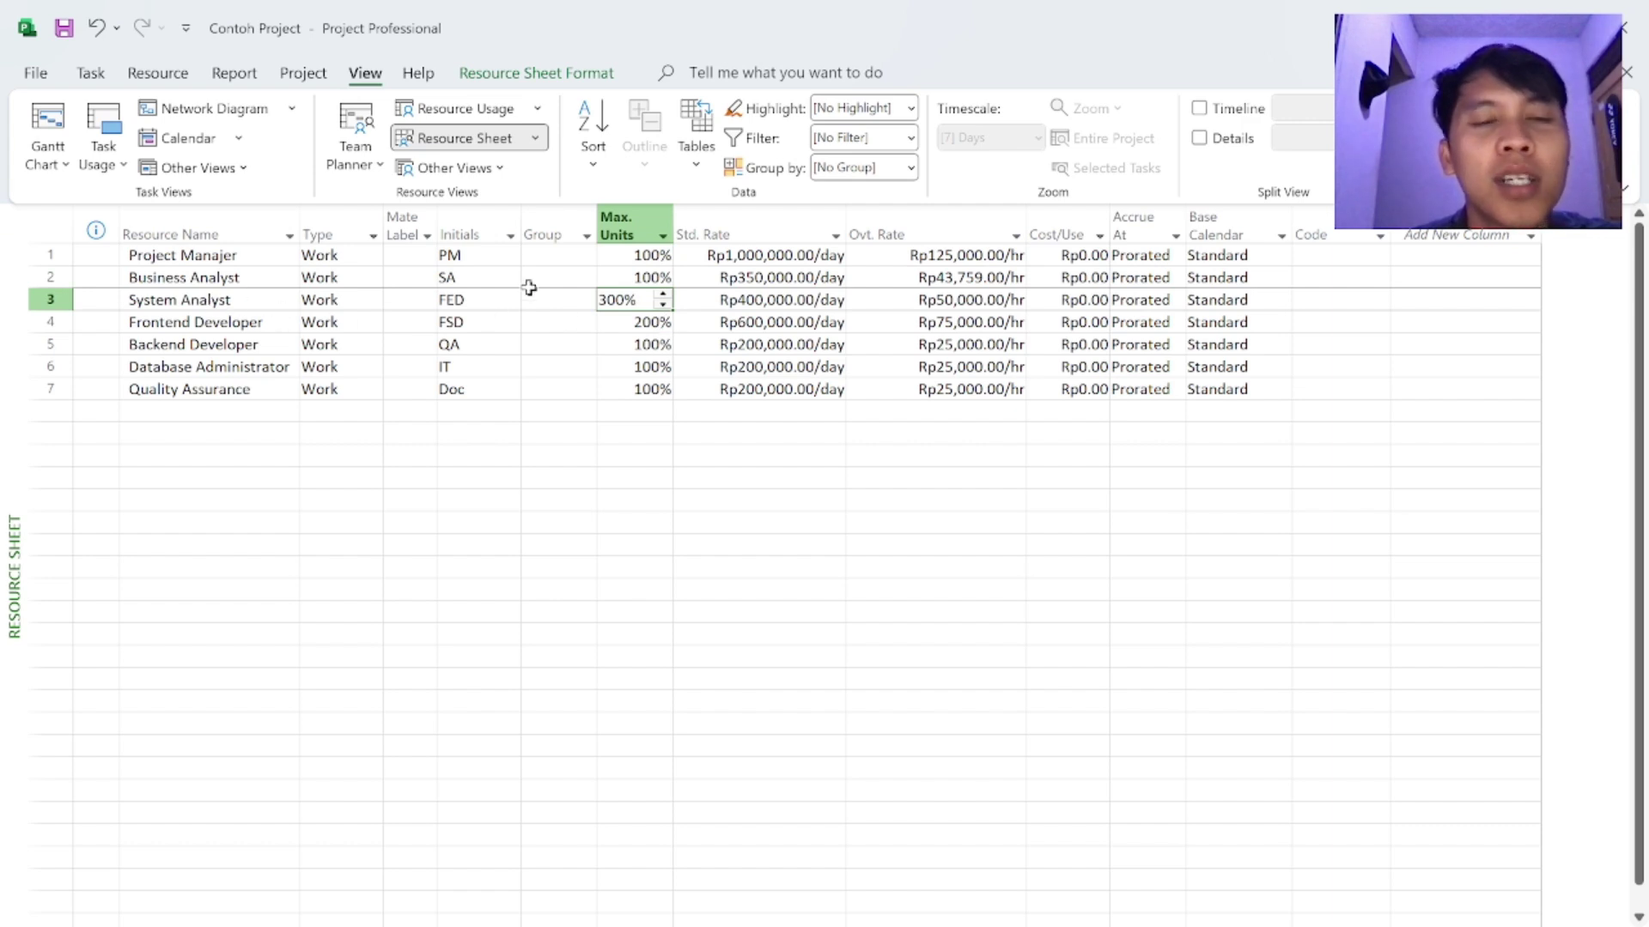
click(675, 453)
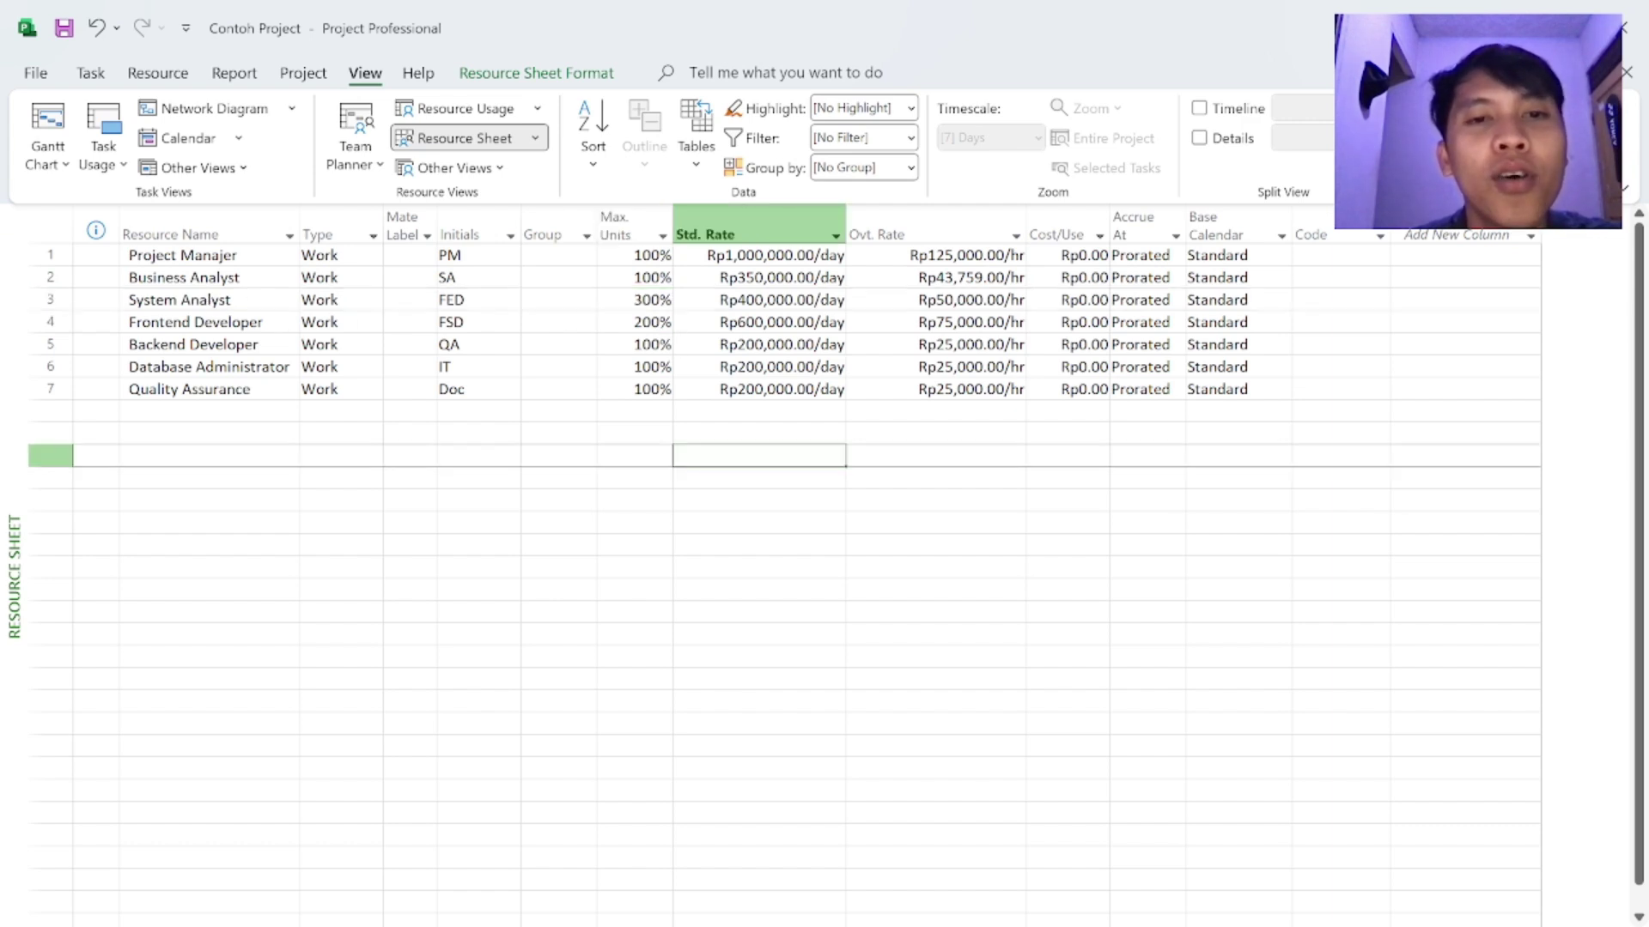
click(653, 300)
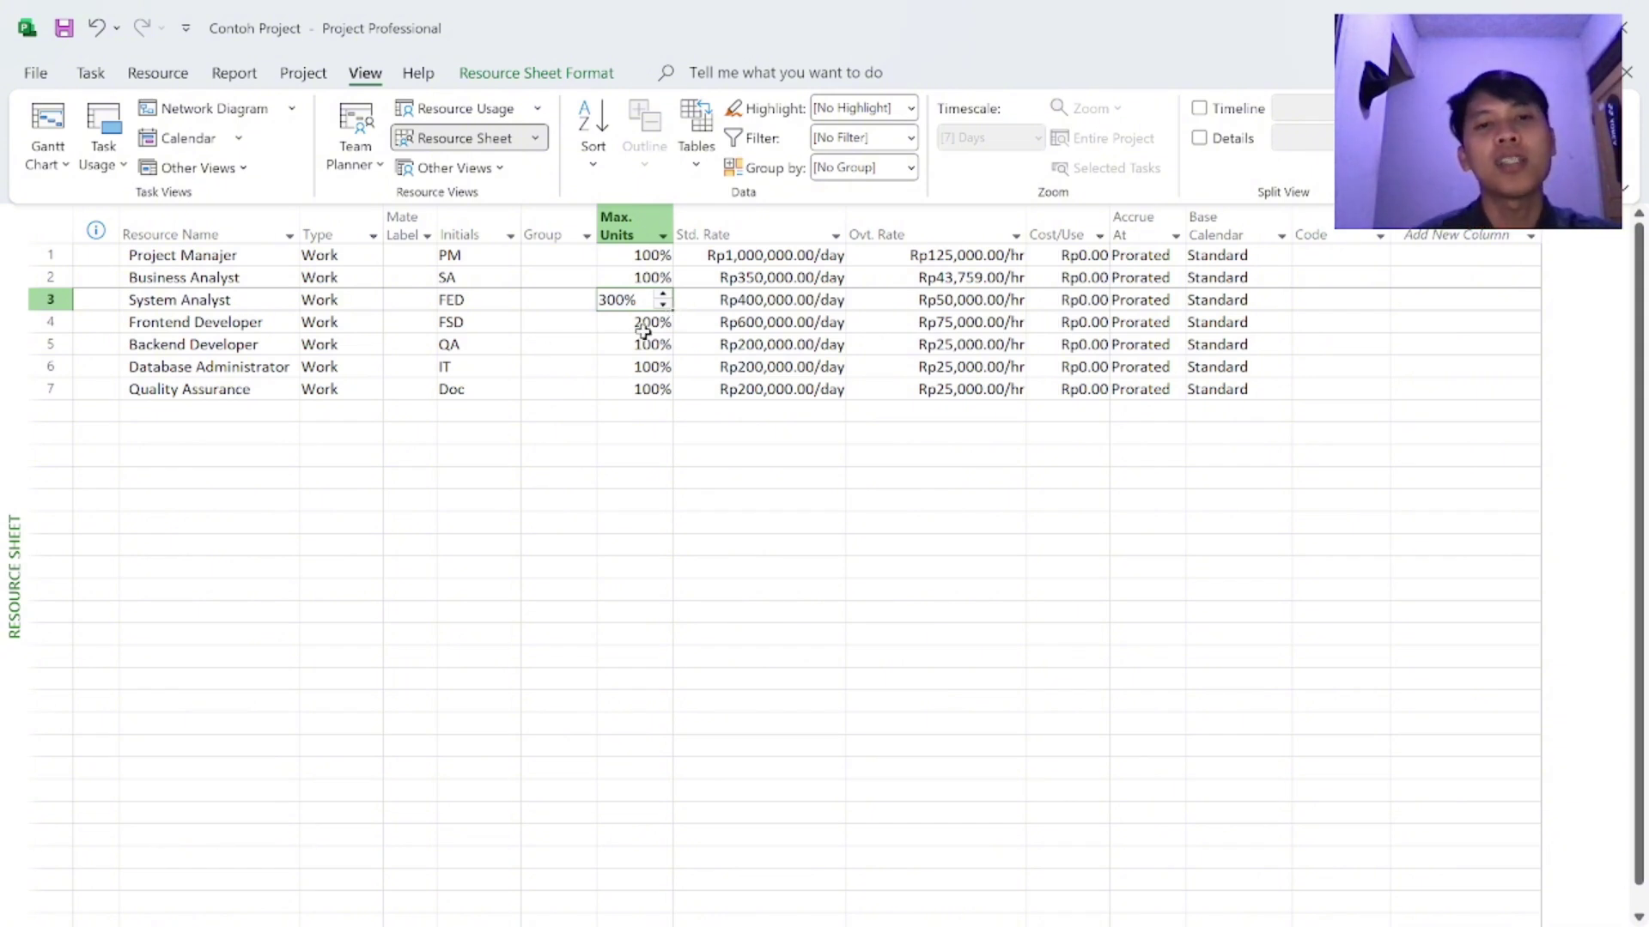
click(647, 410)
Step: Set the maximum units of both Frontend Developer and Backend Developer to 400%
click(296, 322)
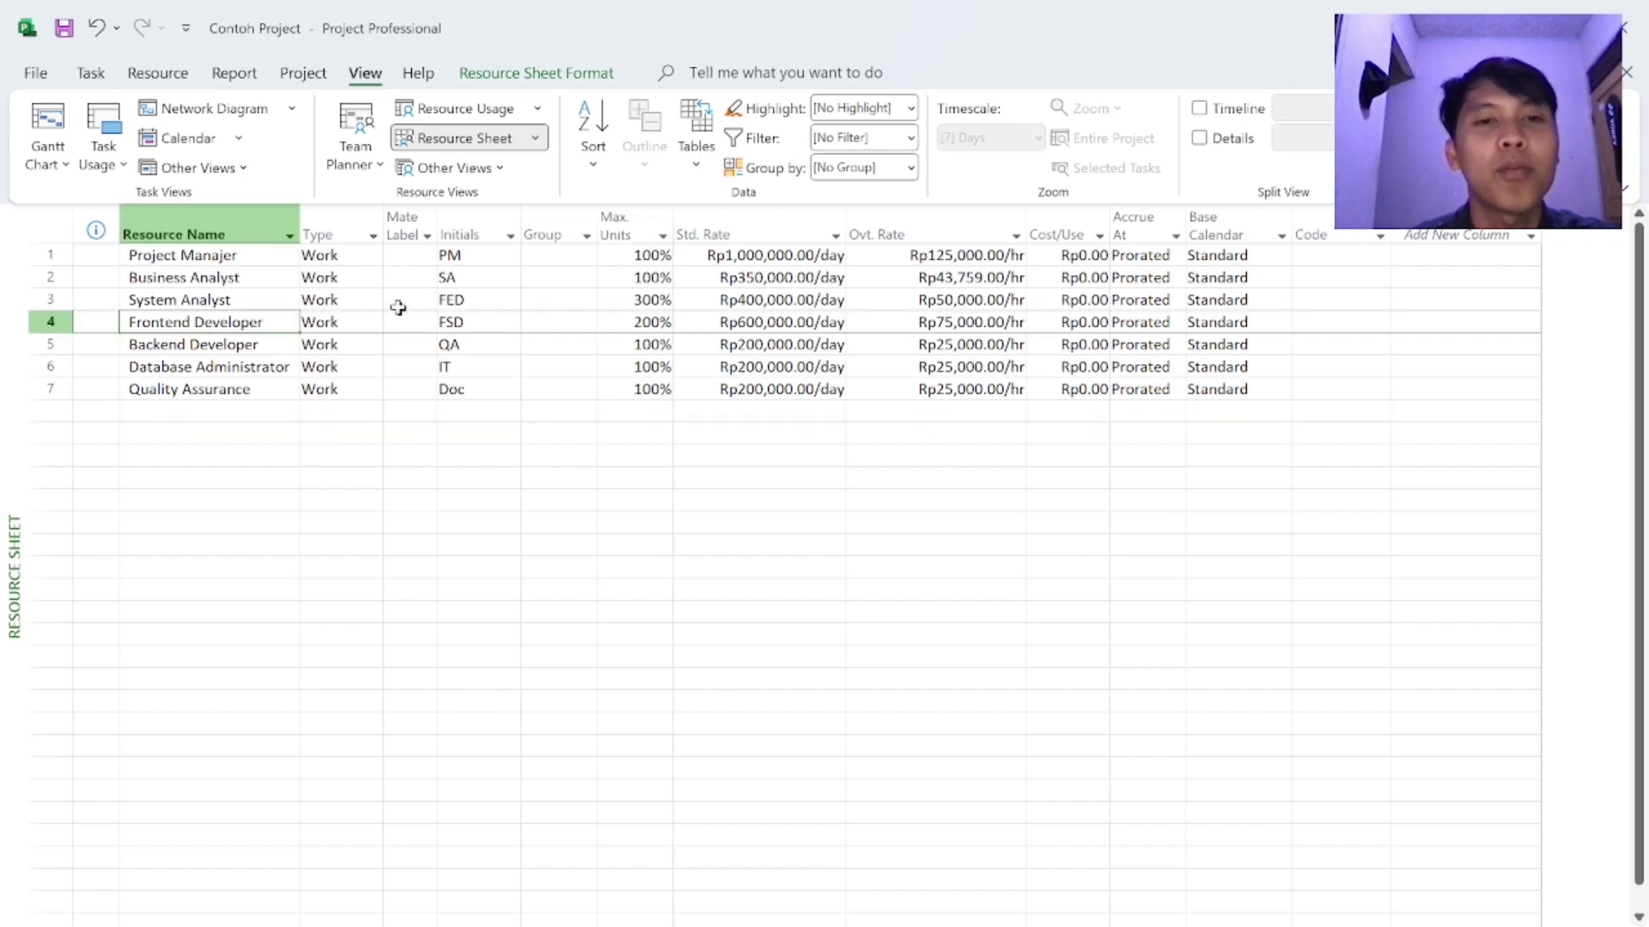
click(662, 325)
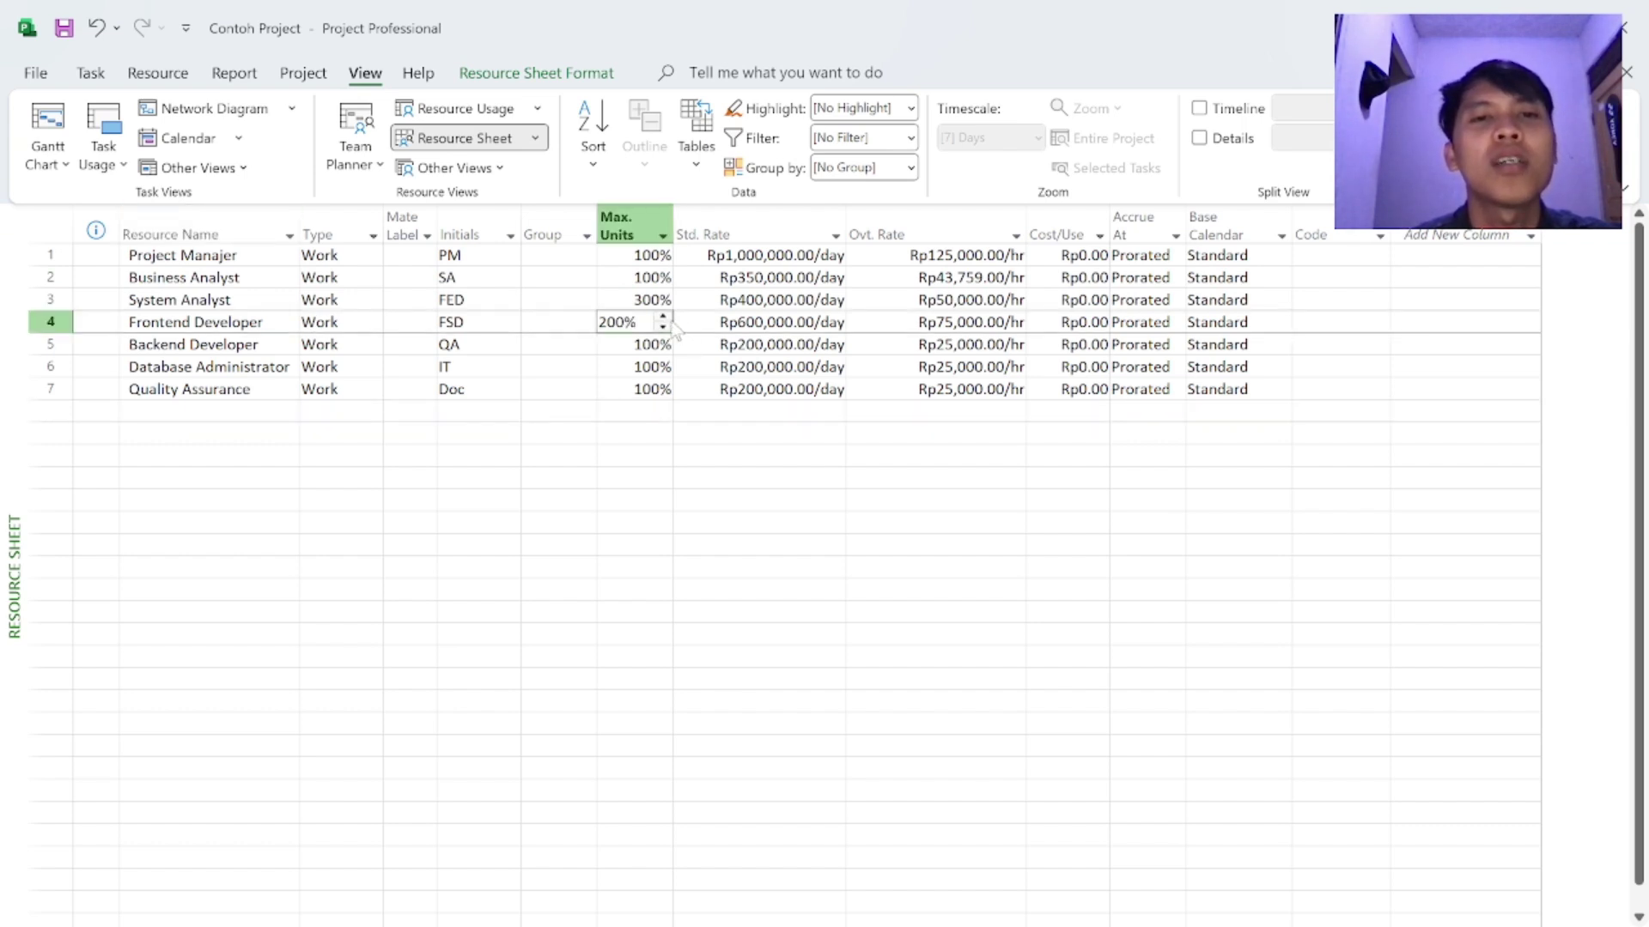
click(663, 318)
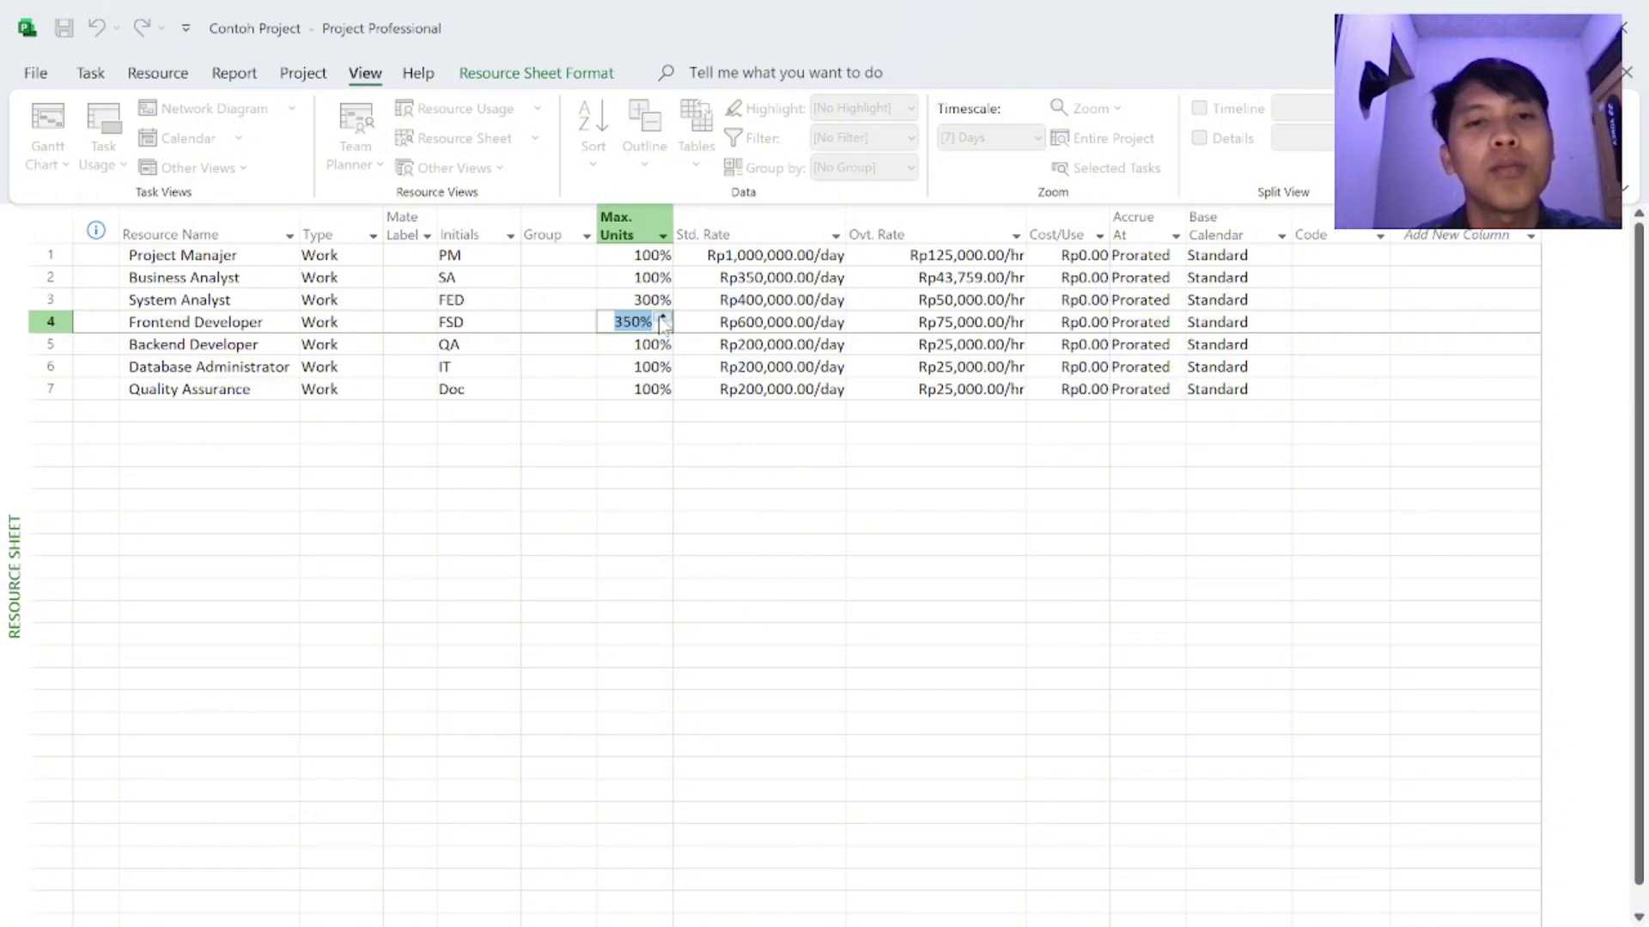
click(669, 410)
click(669, 433)
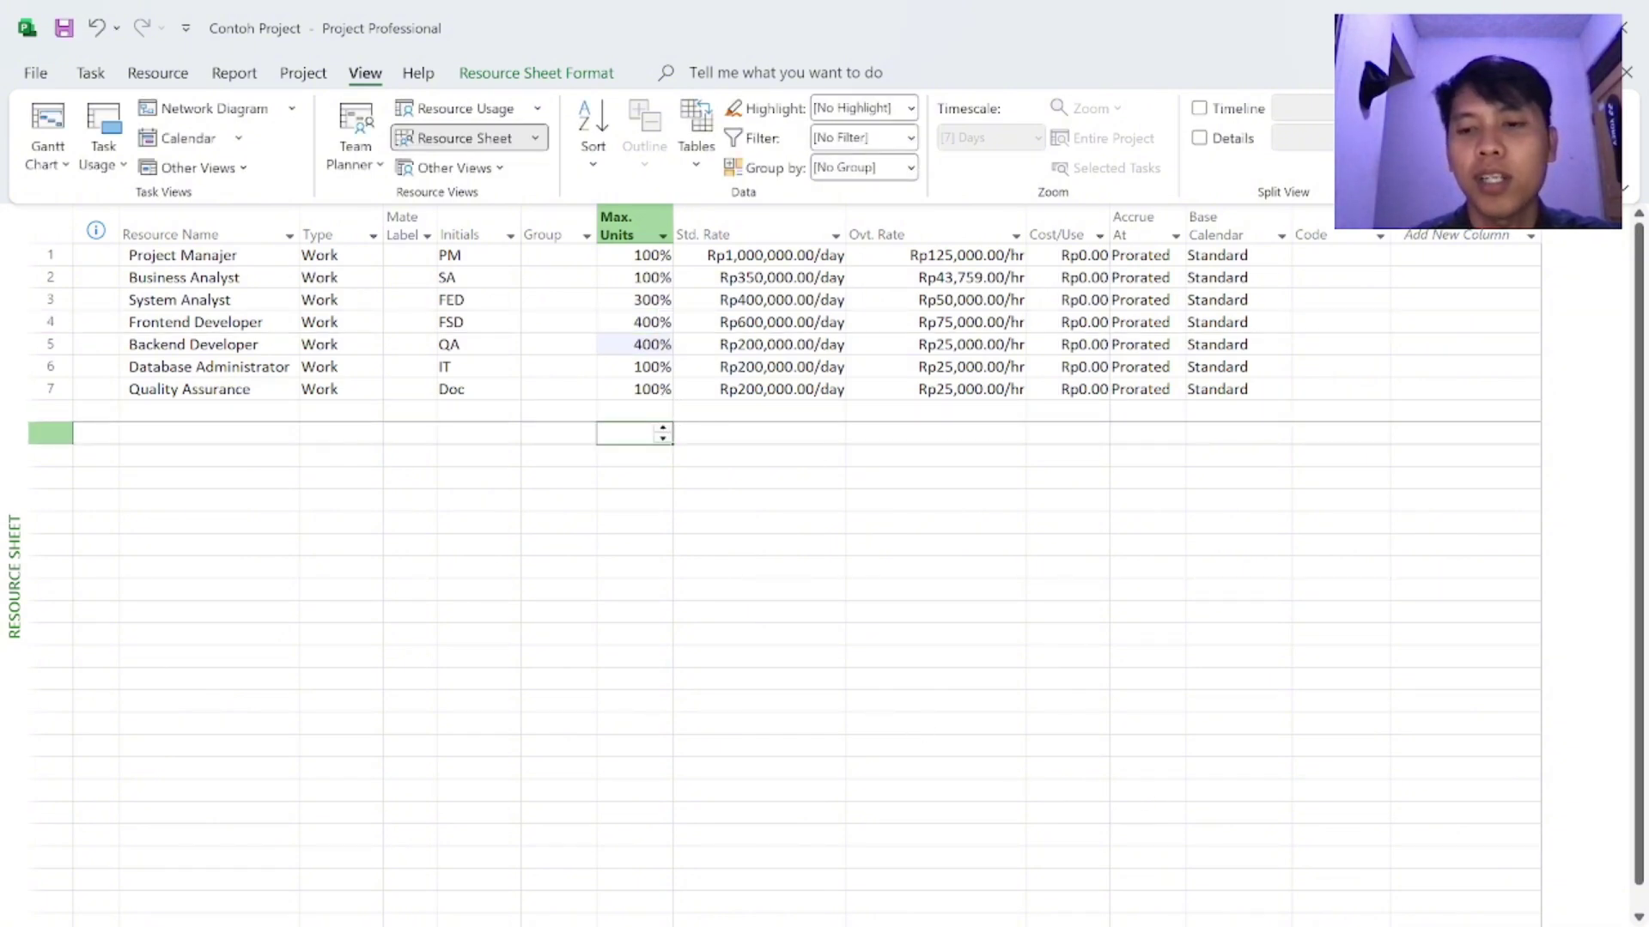
Step: Return to the Gantt Chart view and review the overall duration and actual cost of the Sistem Informasi Kearsipan project
click(47, 137)
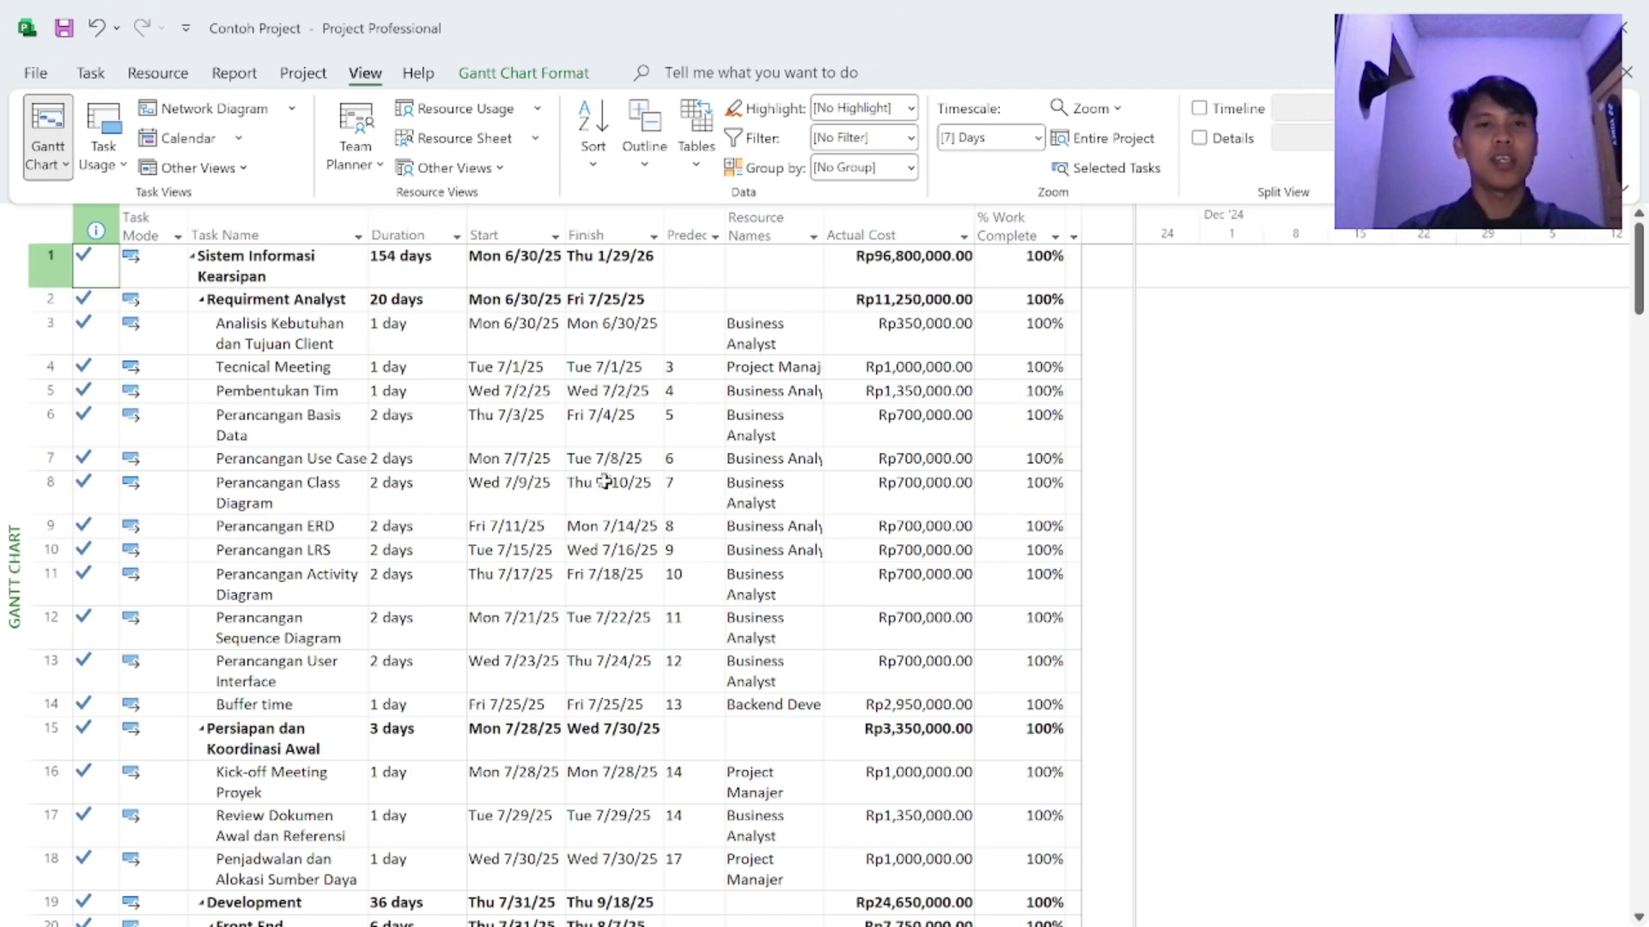
click(395, 504)
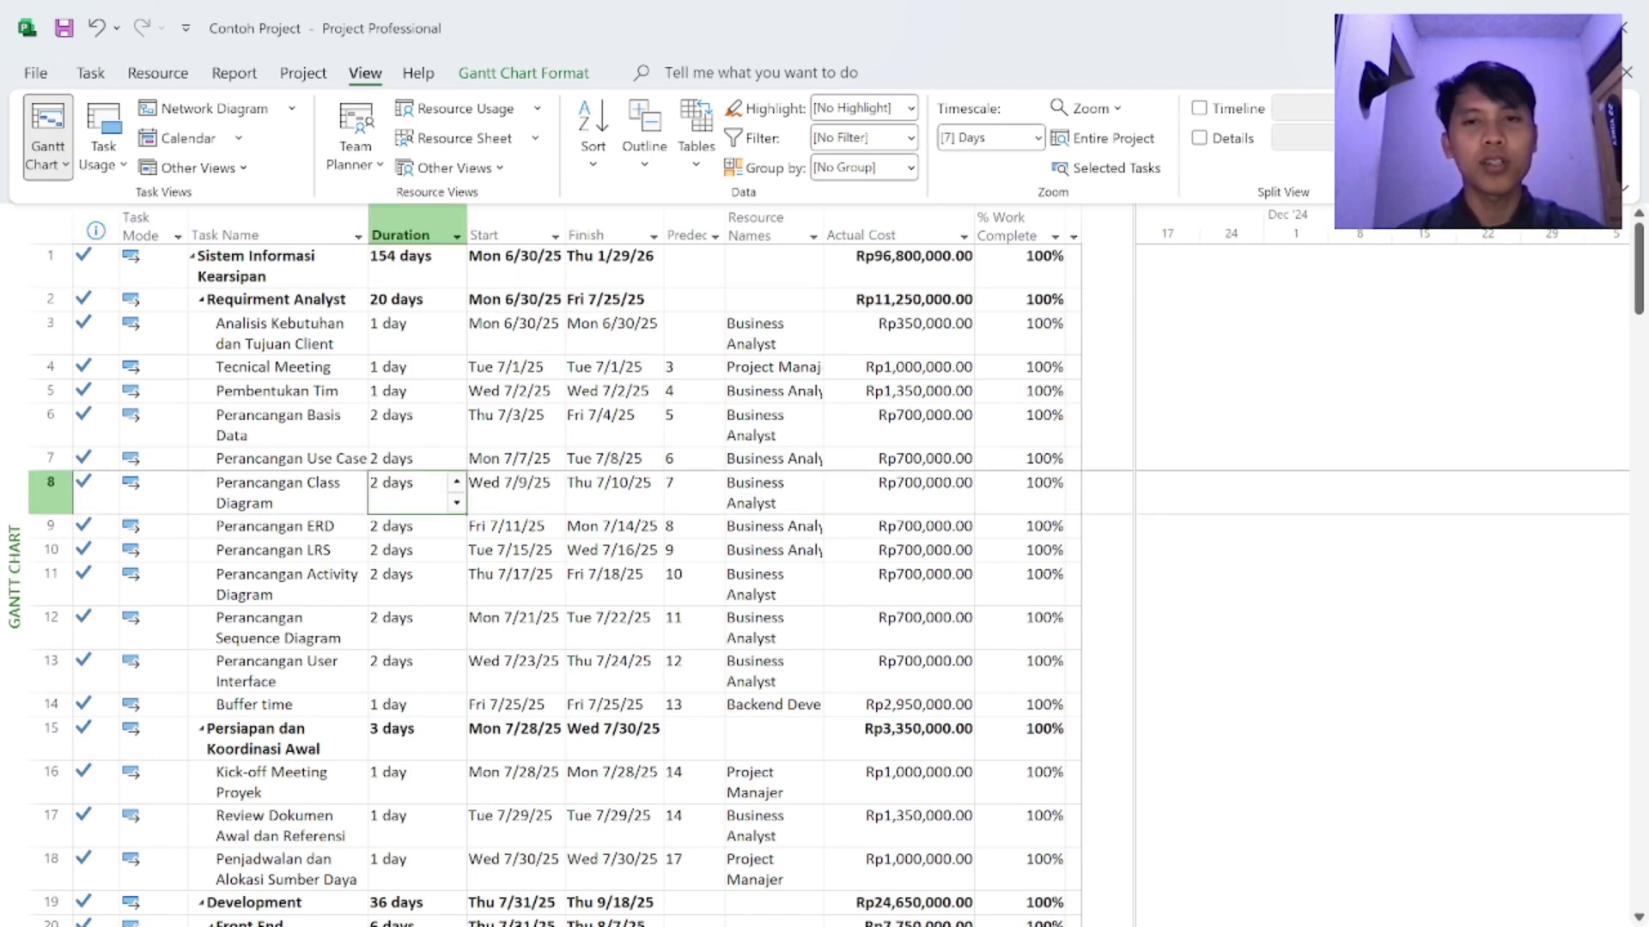
click(423, 282)
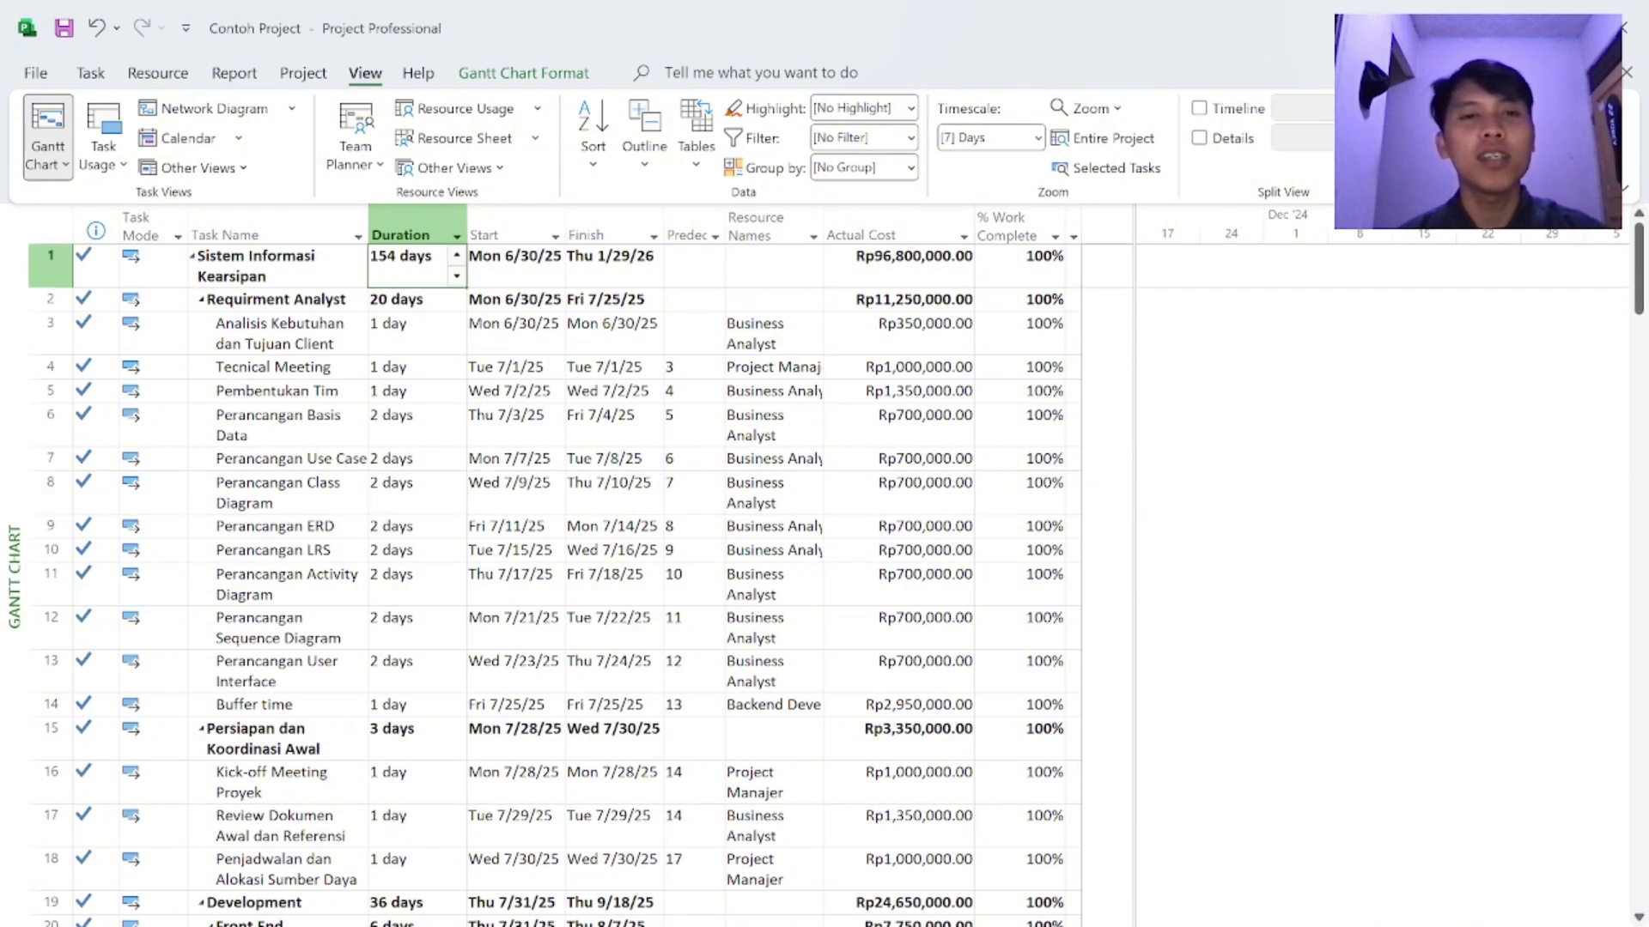
click(892, 279)
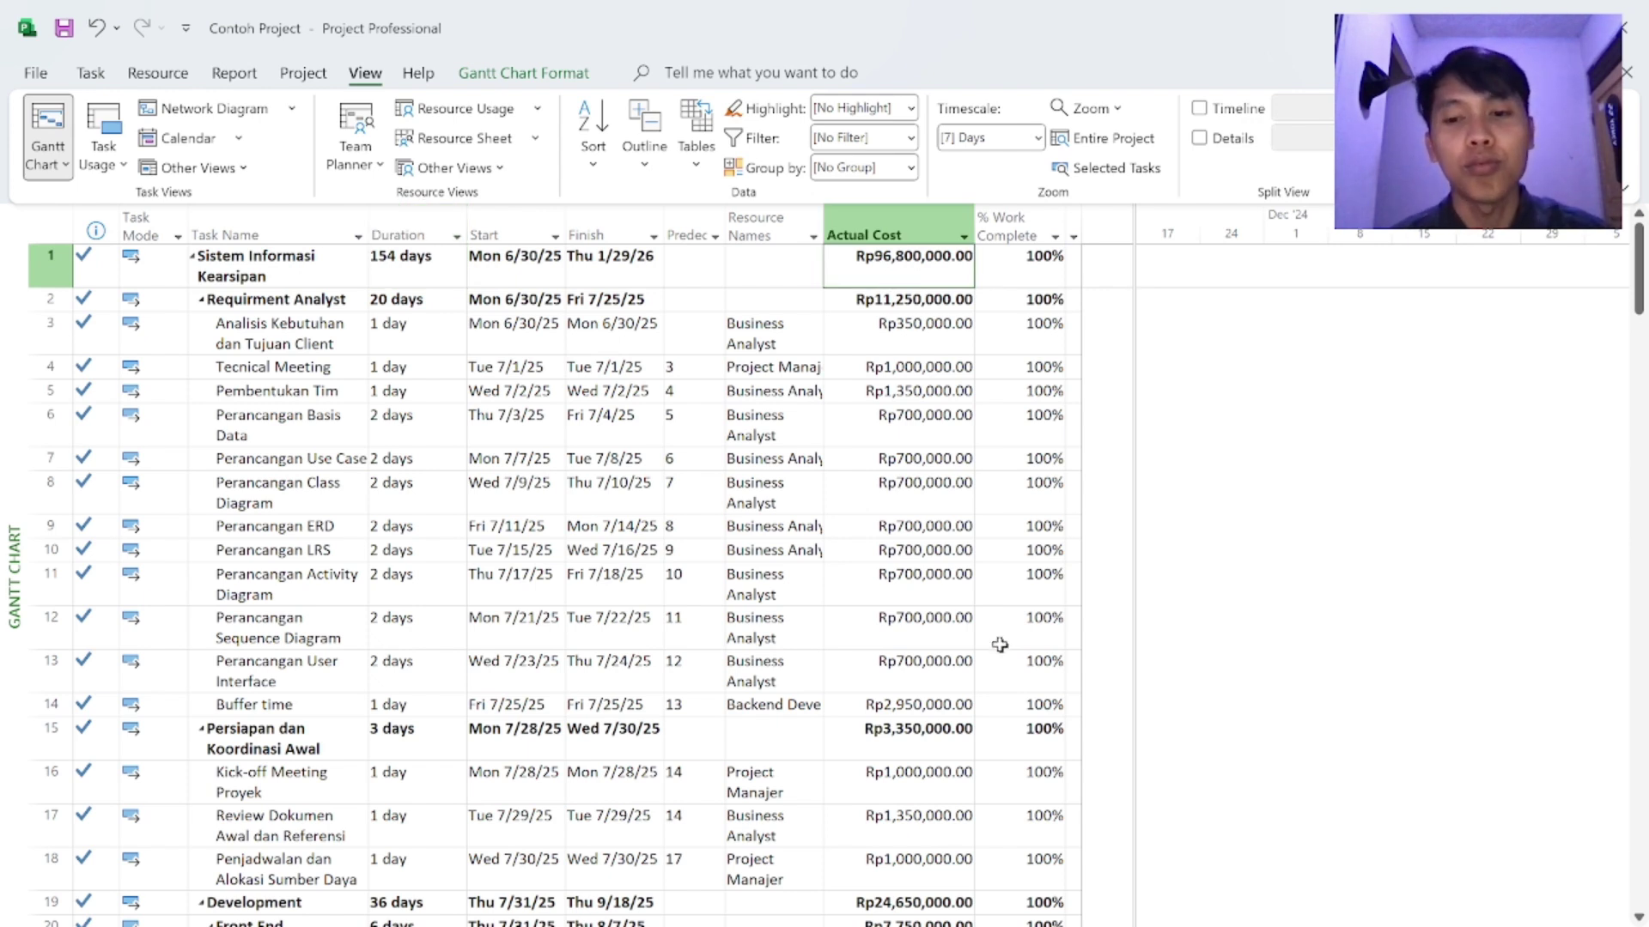
key(Home)
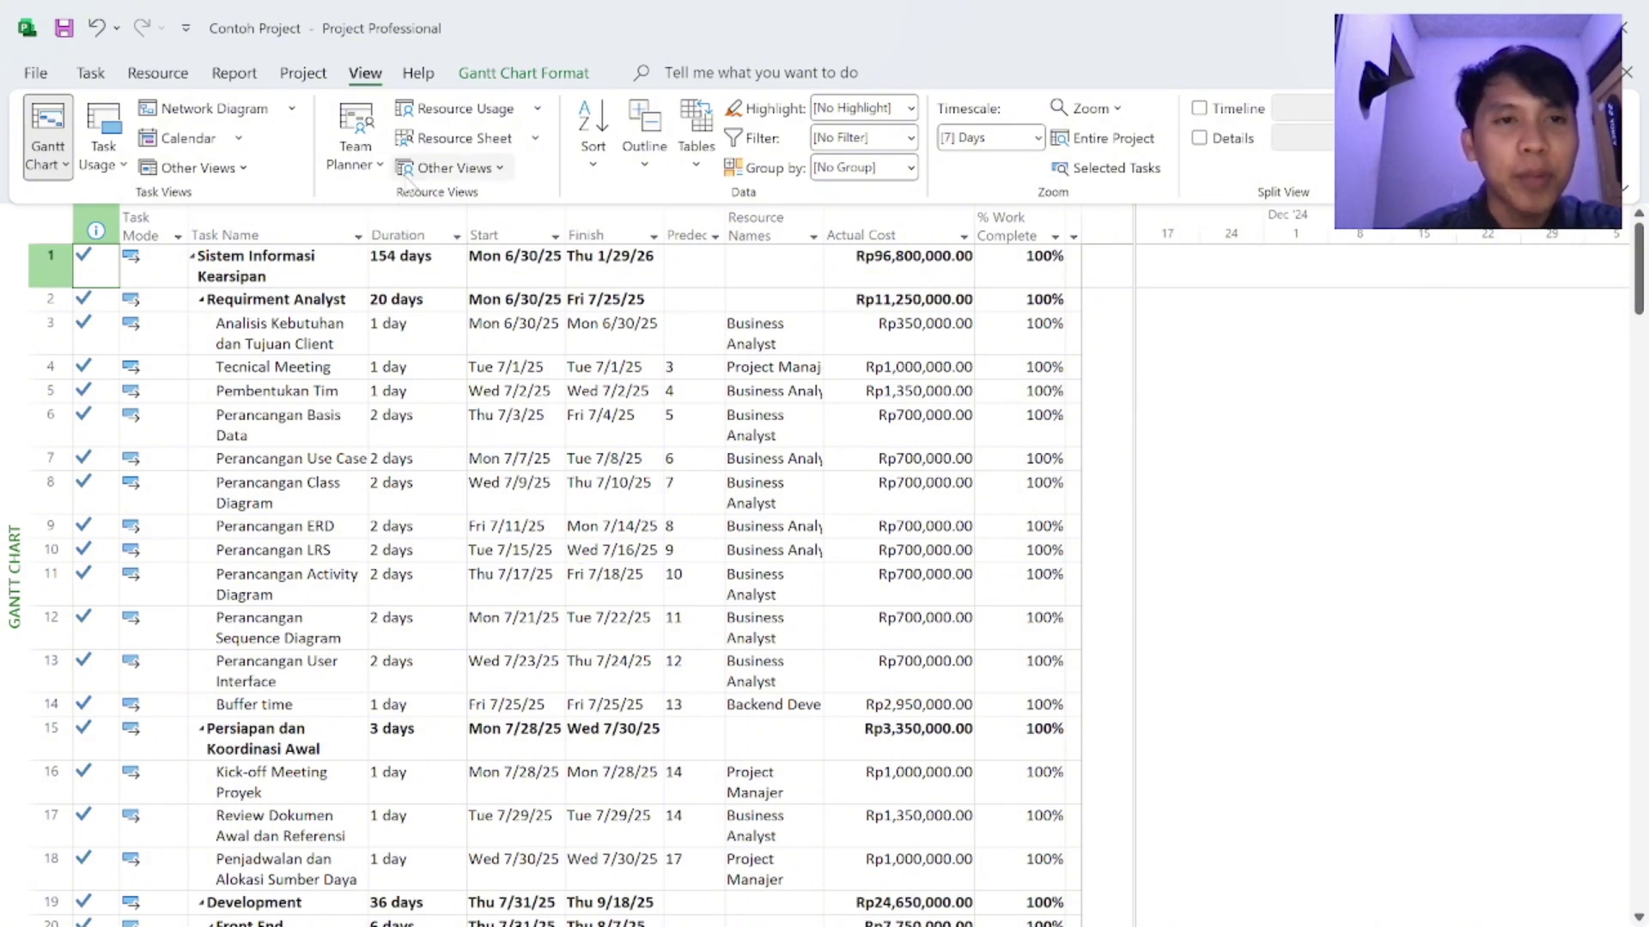
Step: Turn the Critical Tasks bar style of the Gantt chart off and back on
click(523, 72)
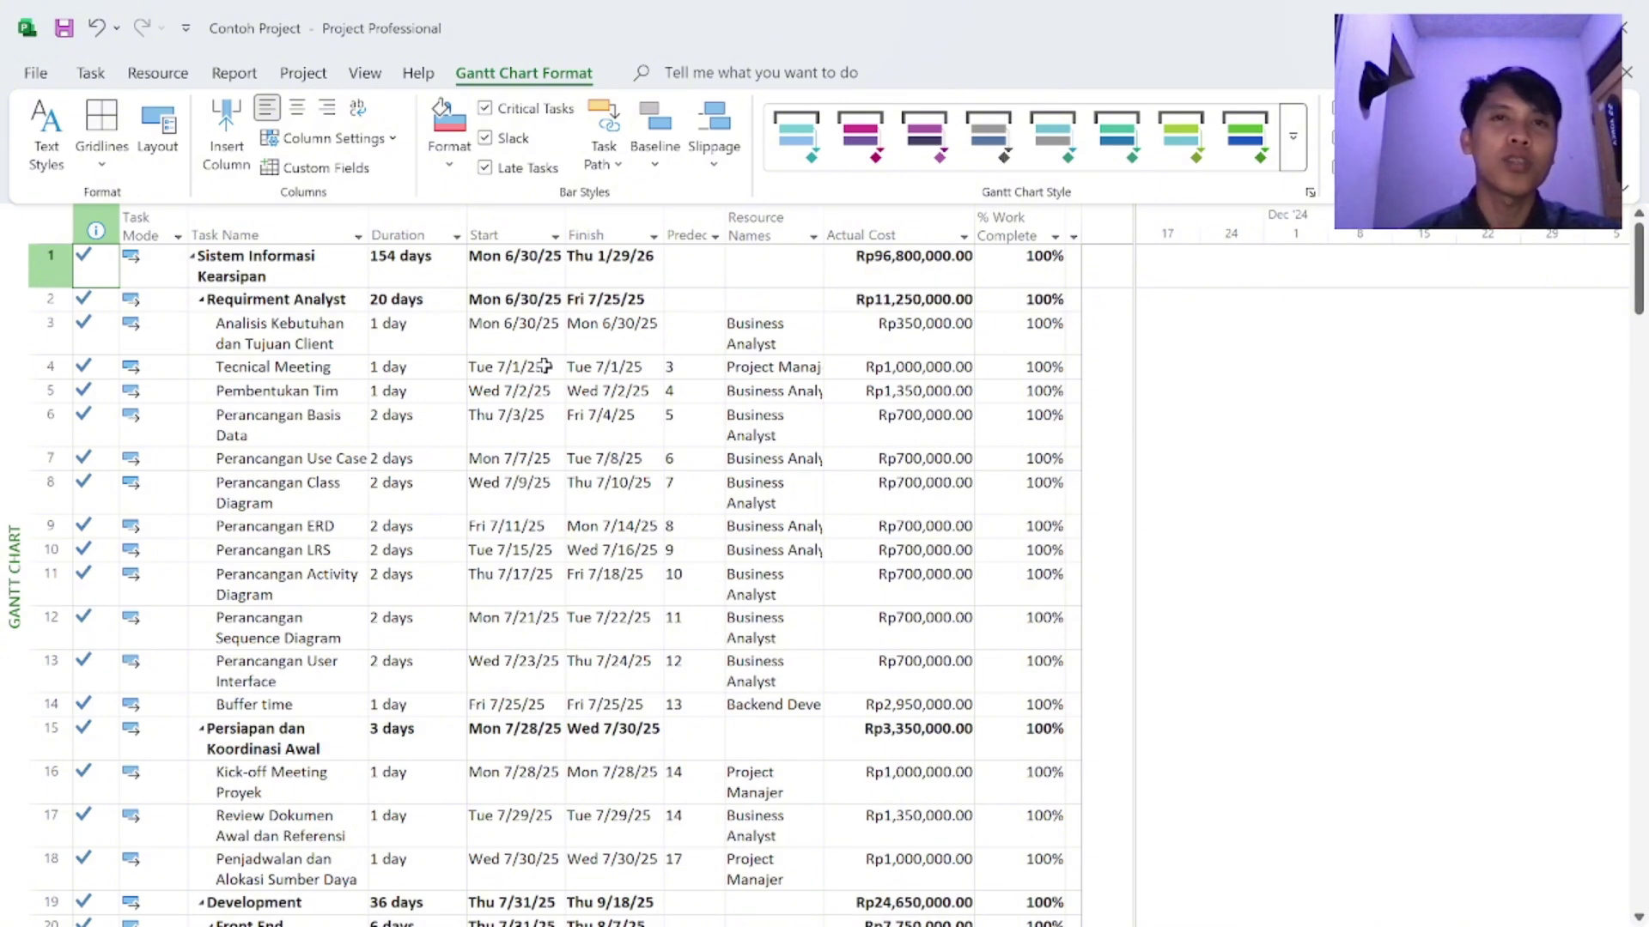
scroll(427, 443, down, 1)
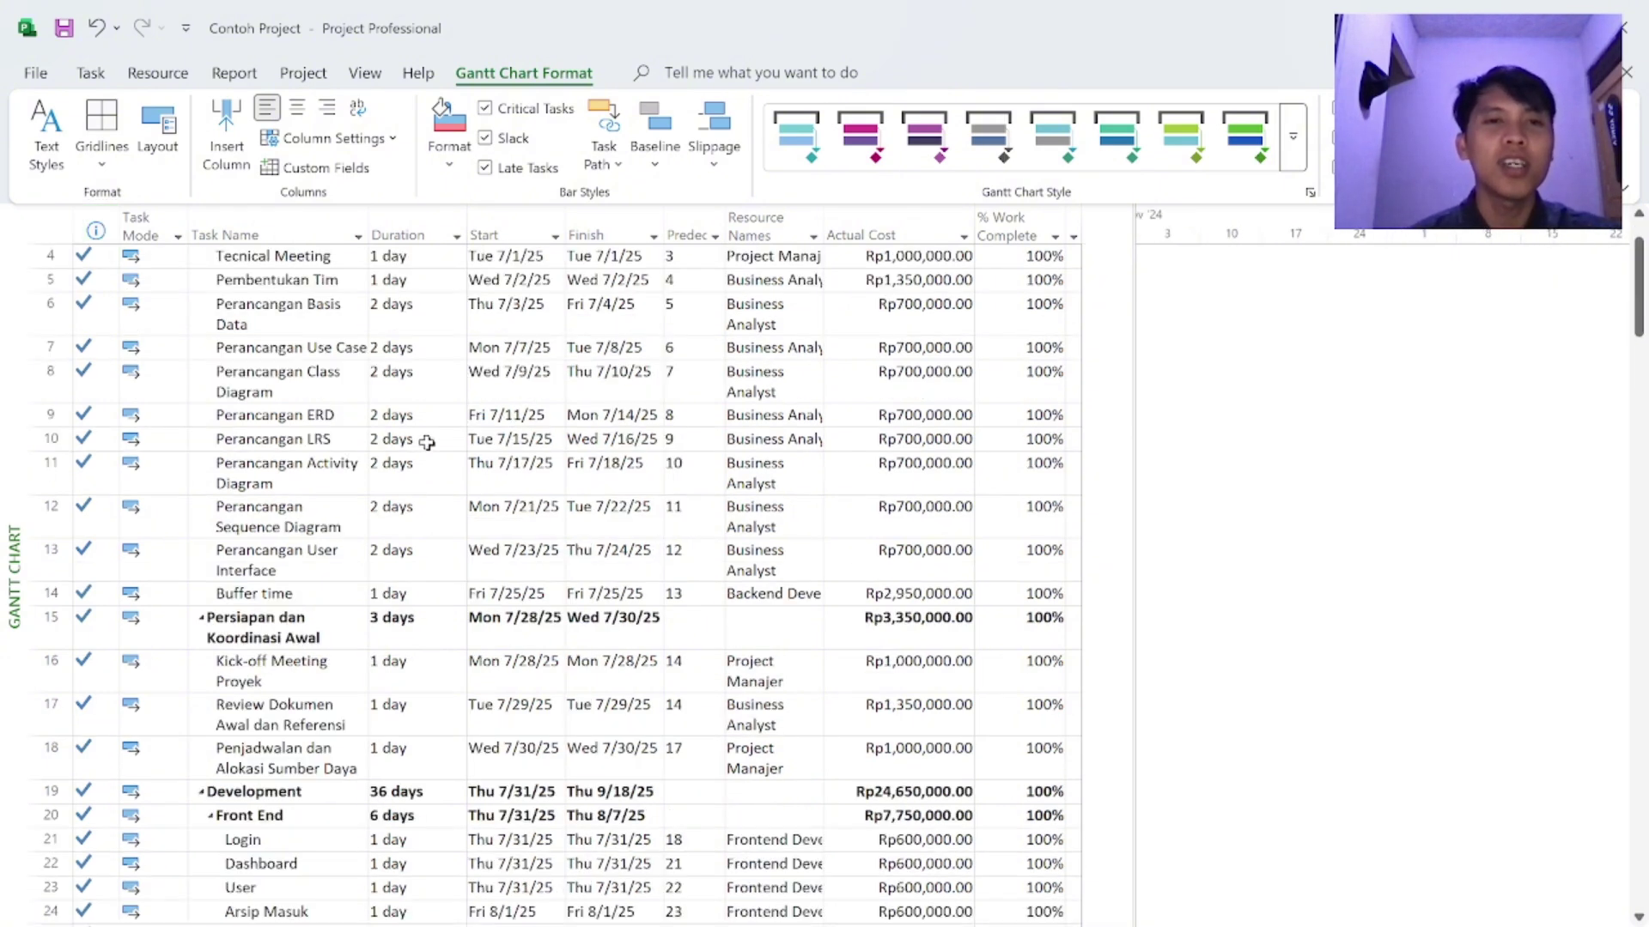
click(486, 110)
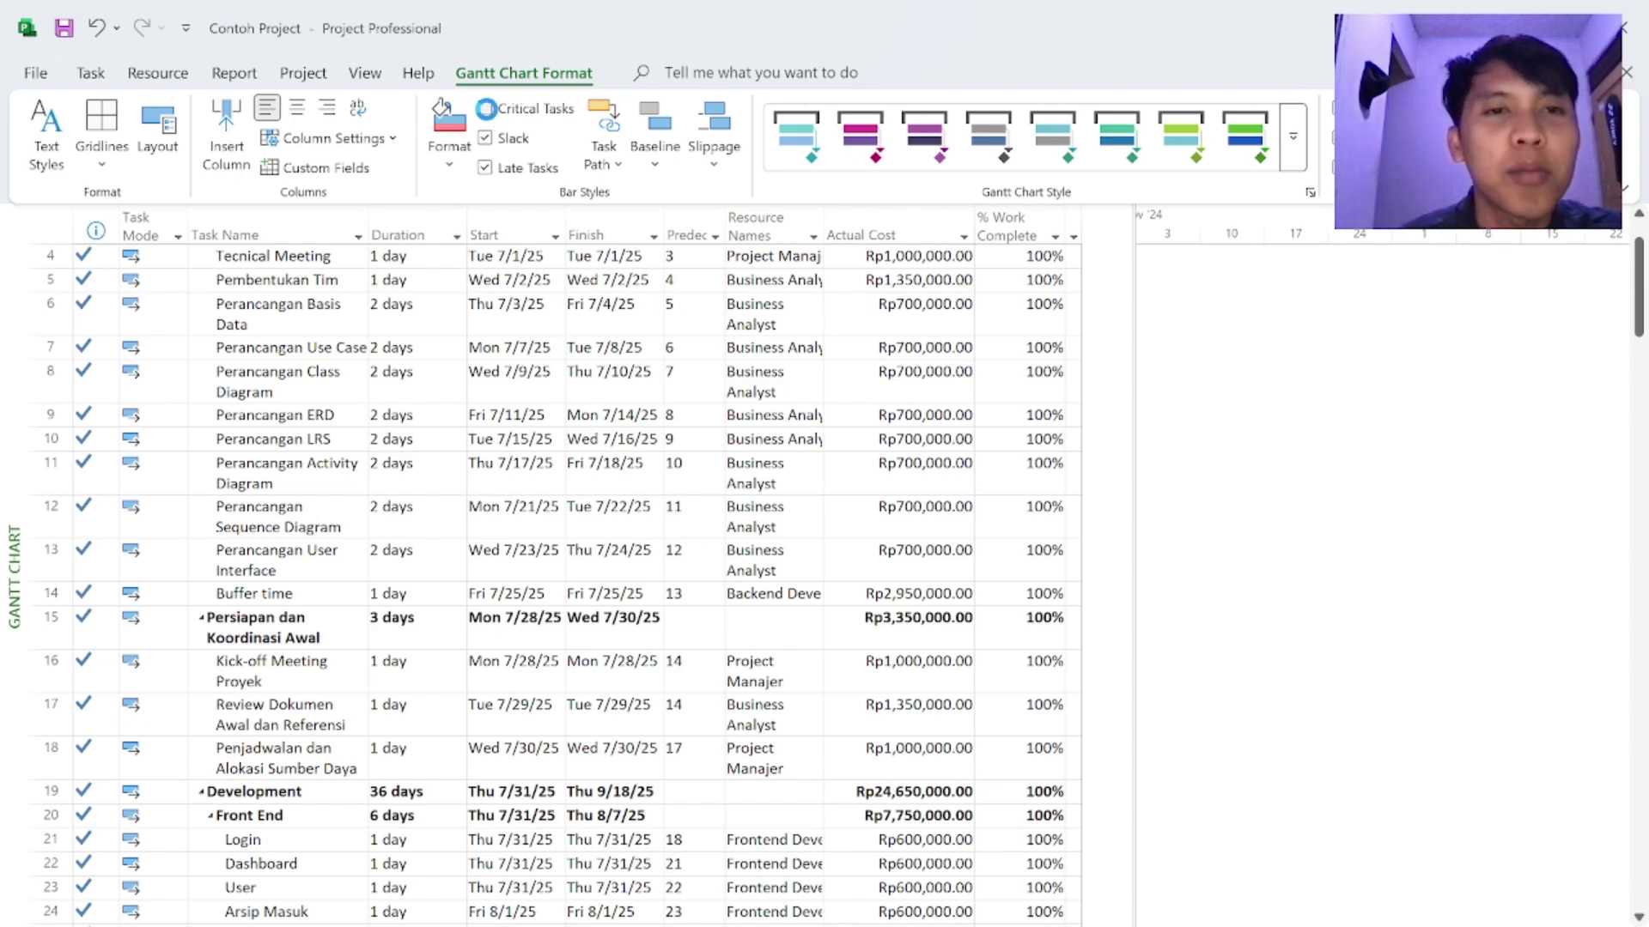
click(486, 110)
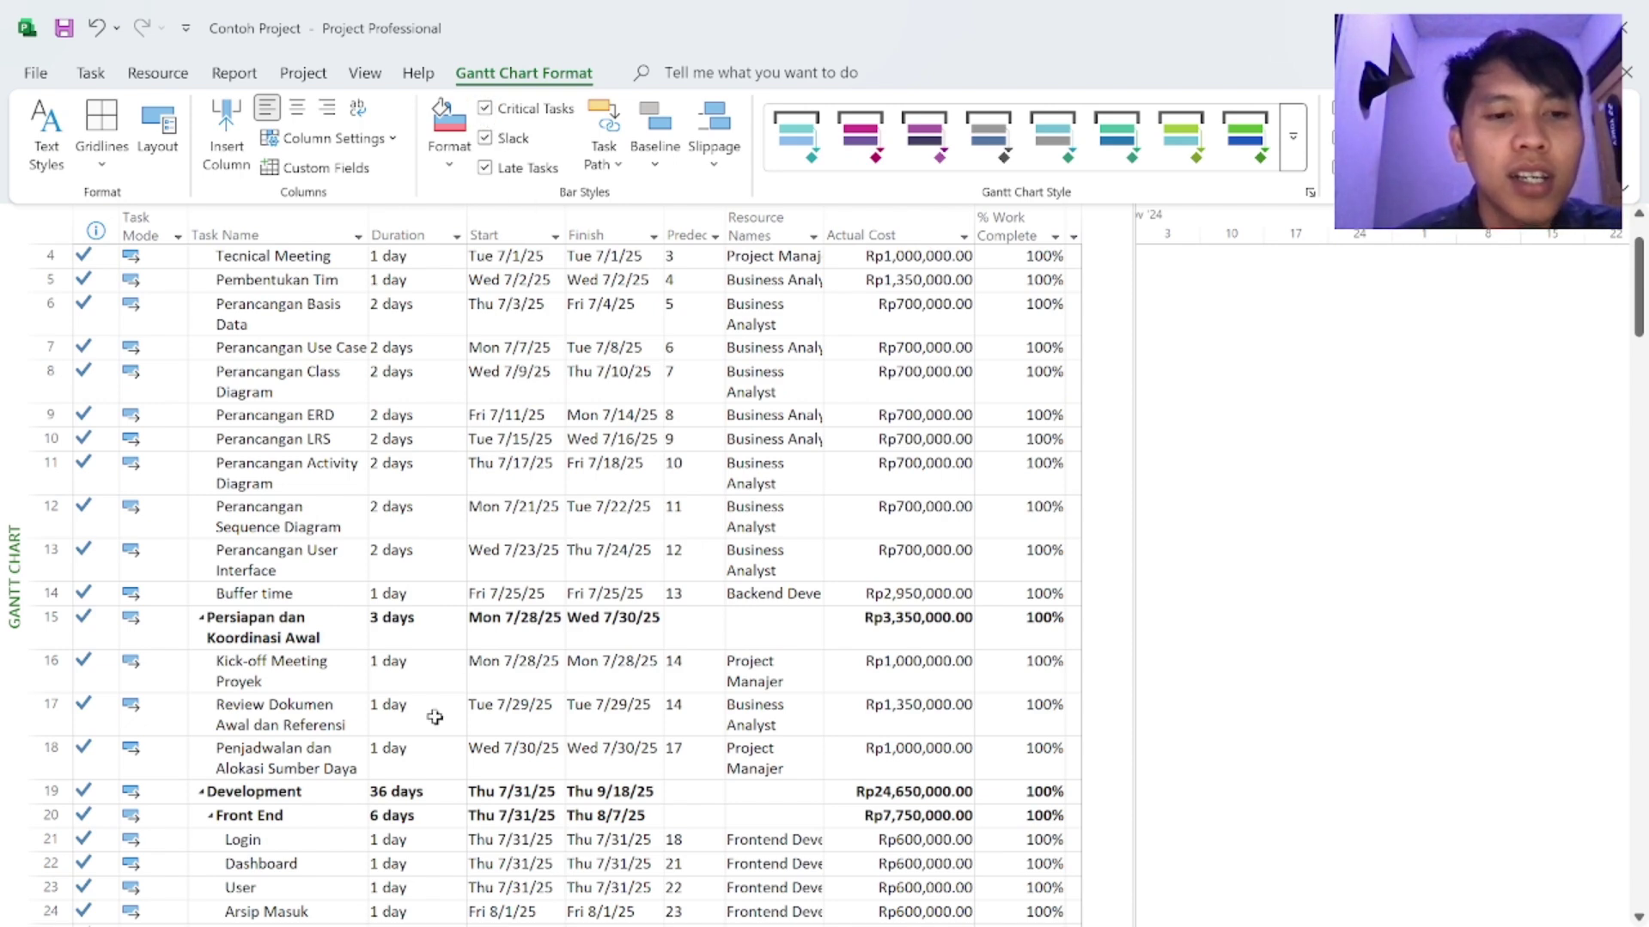
Step: Review the task list from the Back End group through Pengujian, implementasi dan pelatihan, and Monitoring & Maintenance to Deployment & Go-Live
scroll(435, 718, down, 1)
scroll(435, 718, down, 10)
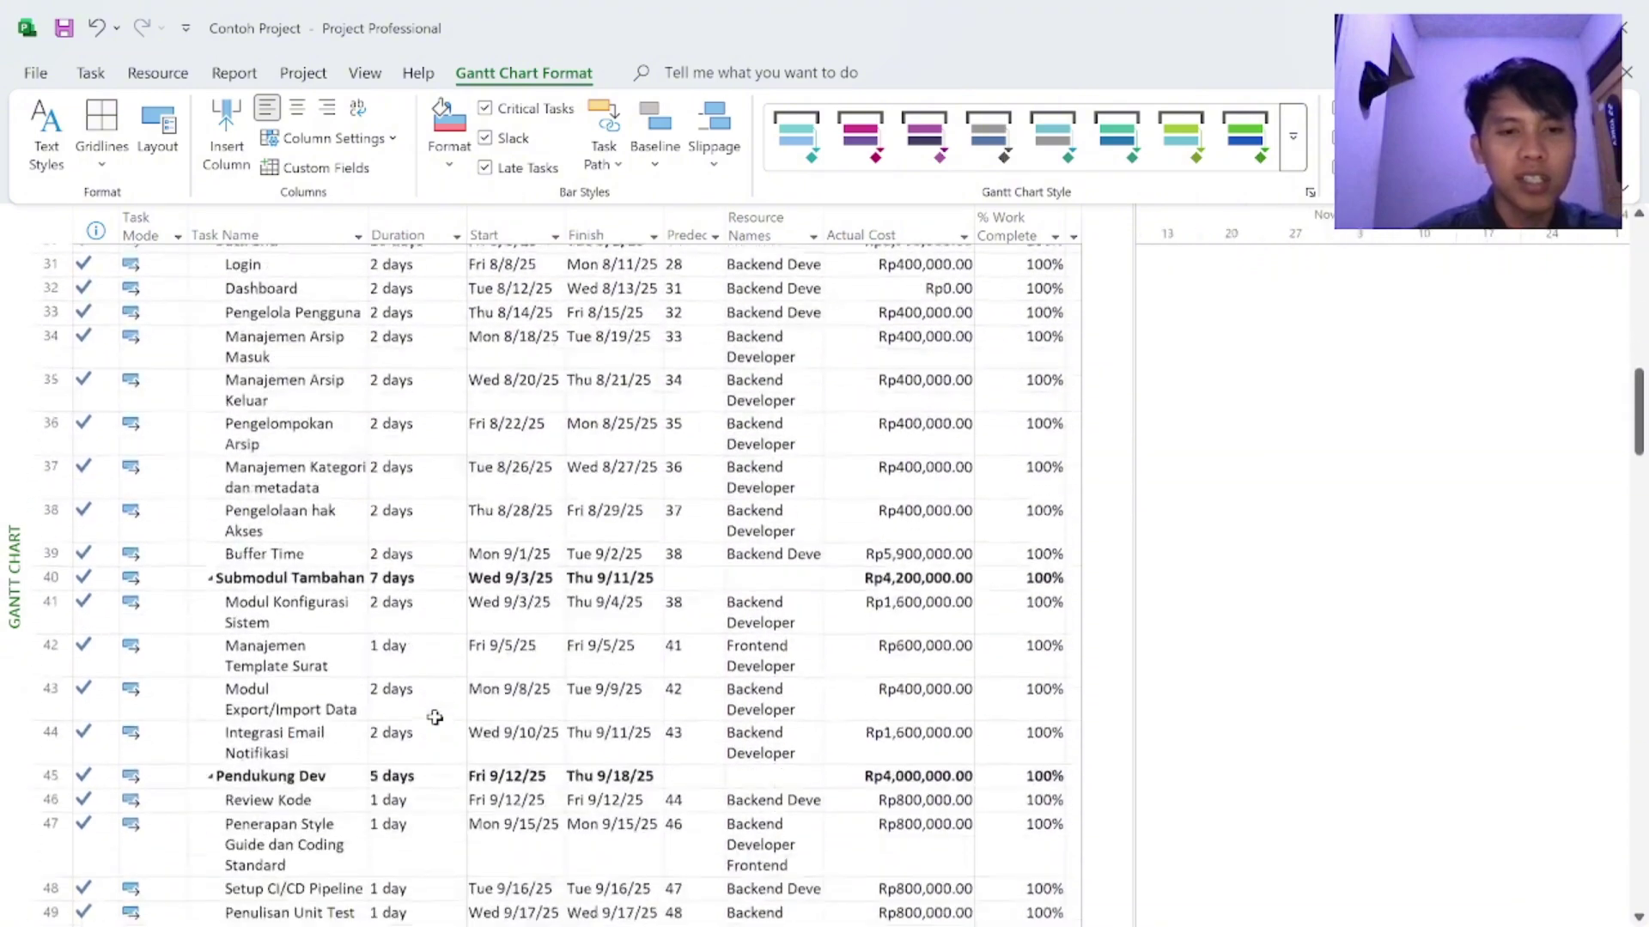
scroll(436, 718, down, 10)
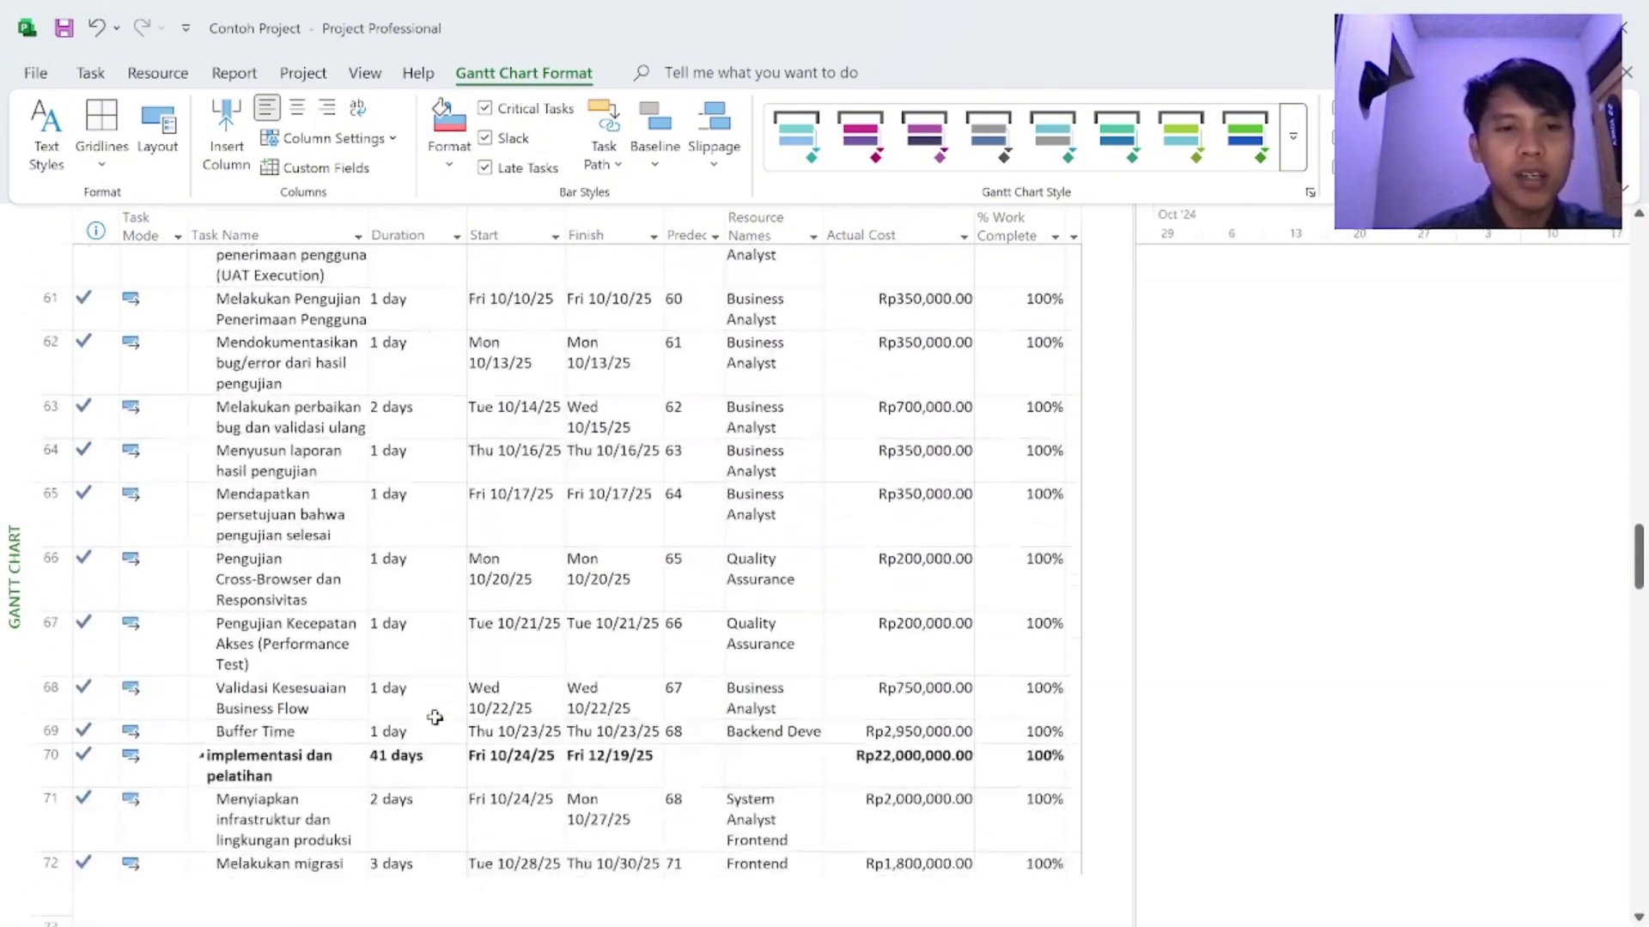
scroll(436, 718, down, 10)
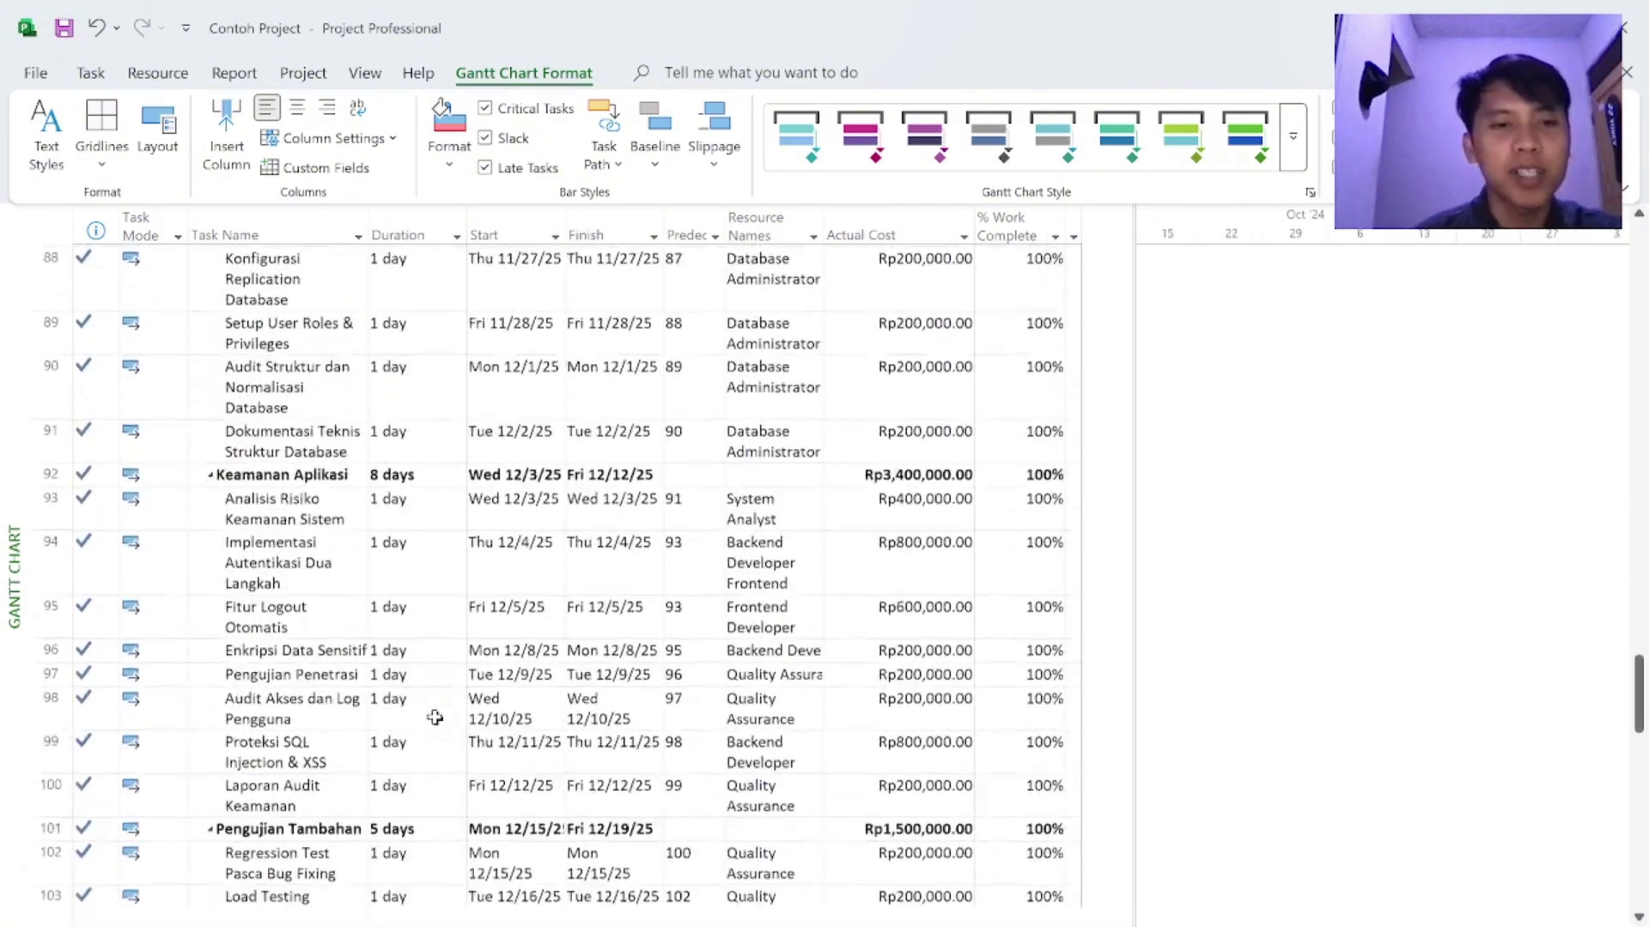
scroll(435, 718, down, 10)
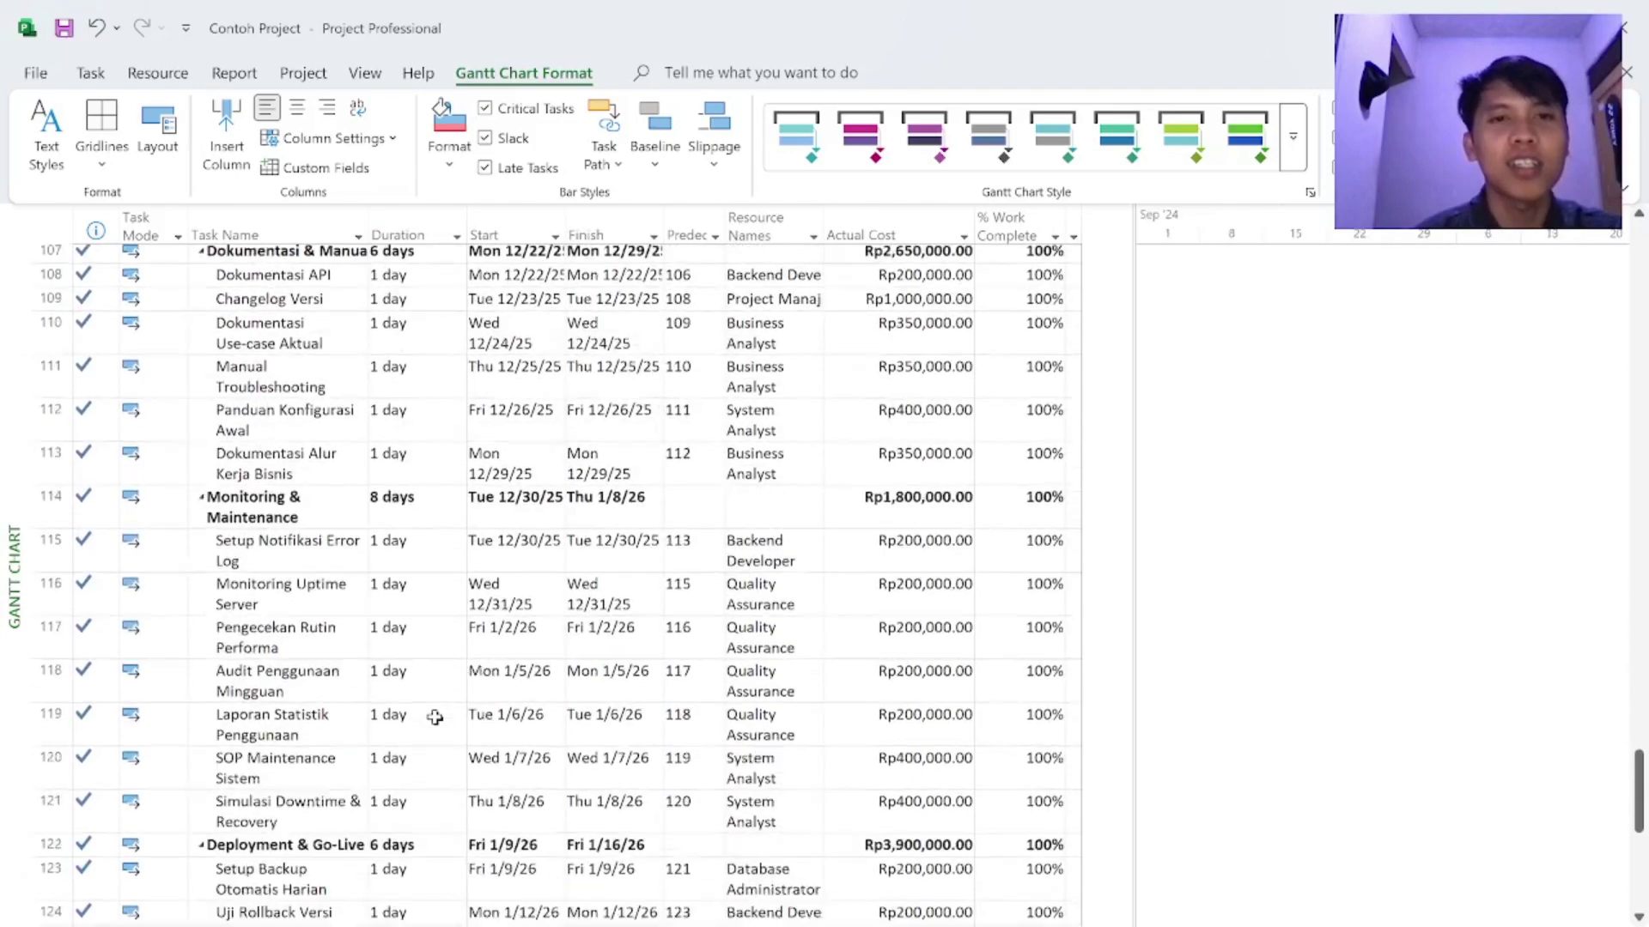
Step: Go back up the task list and switch the project plan to the Tracking Gantt view
scroll(436, 718, up, 20)
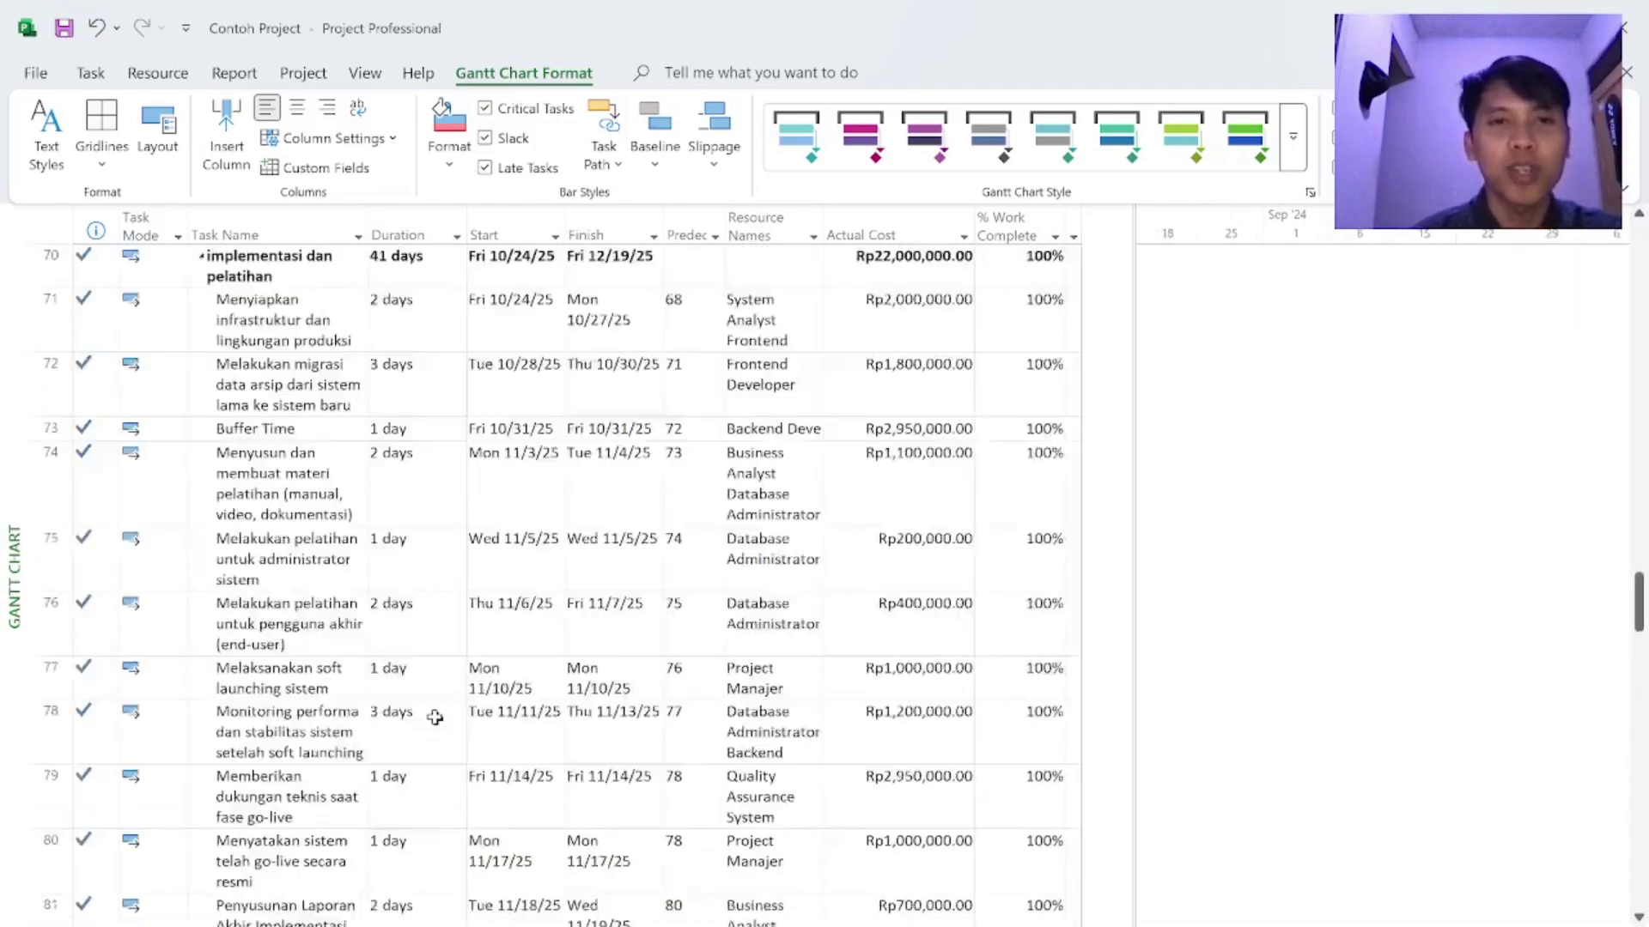
scroll(435, 718, up, 18)
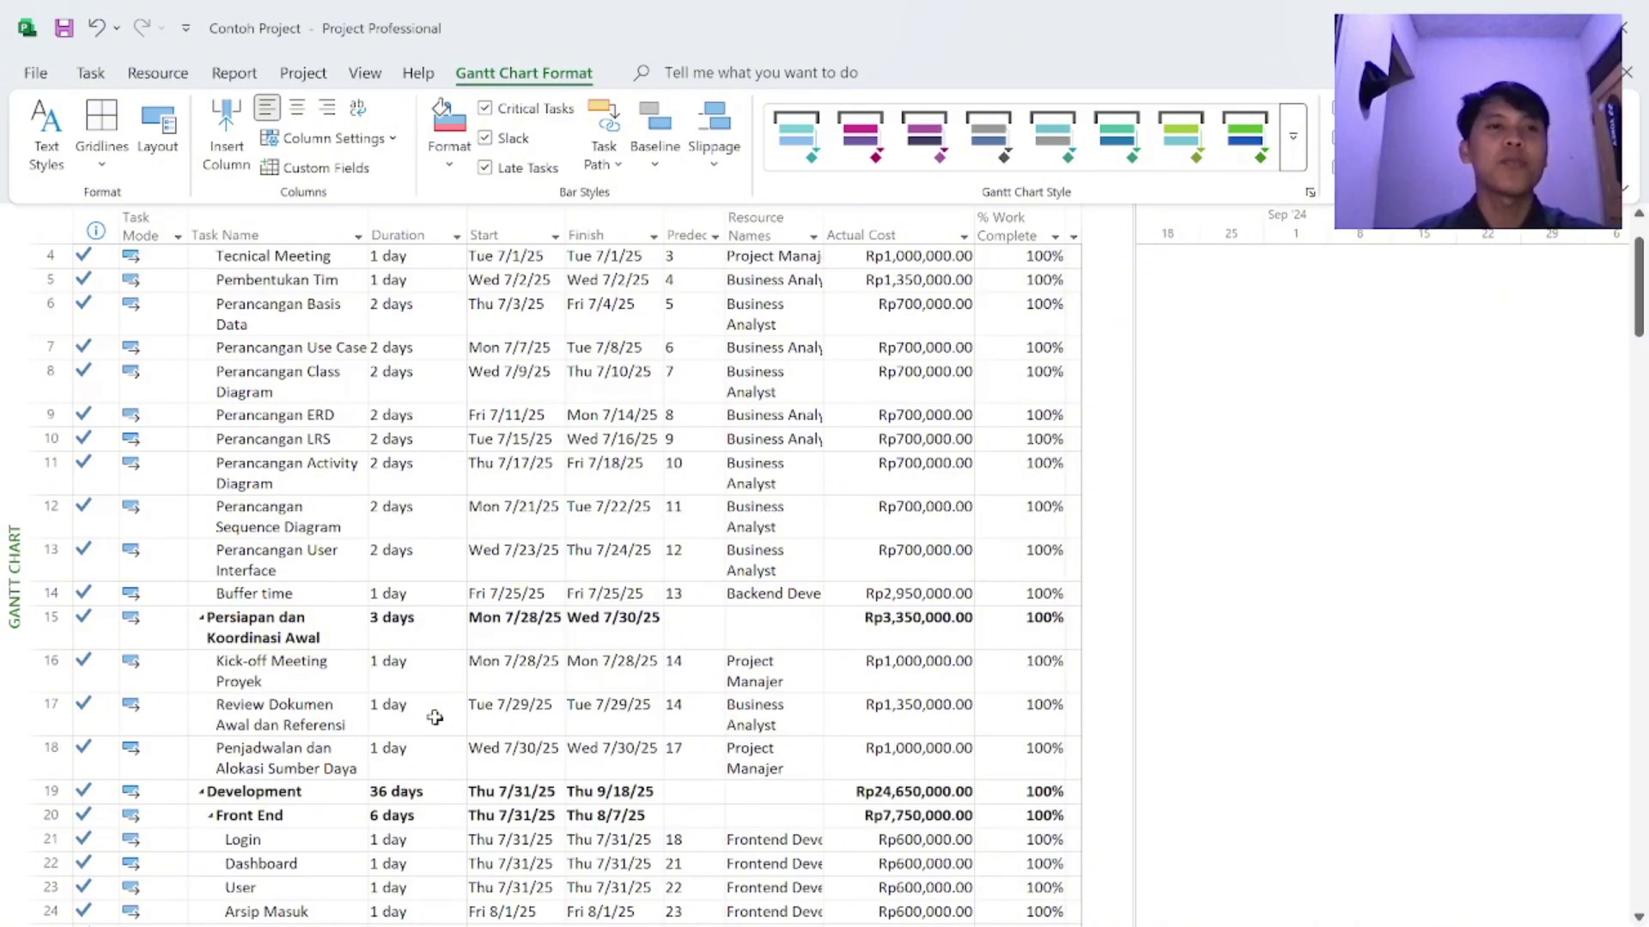
click(362, 75)
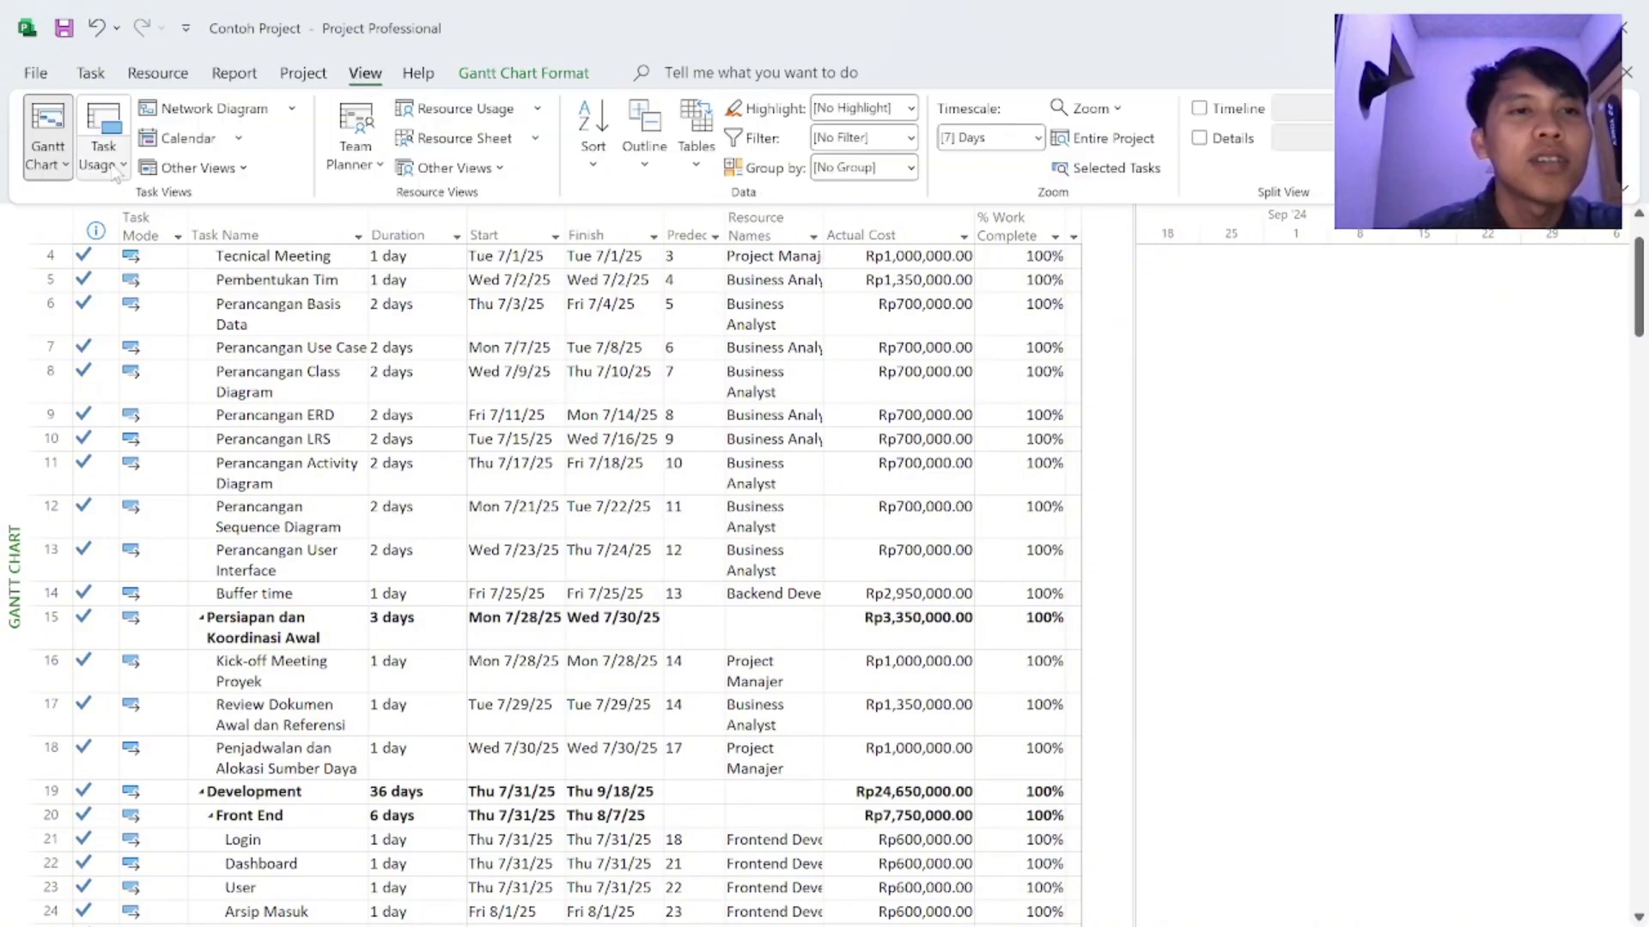
click(49, 159)
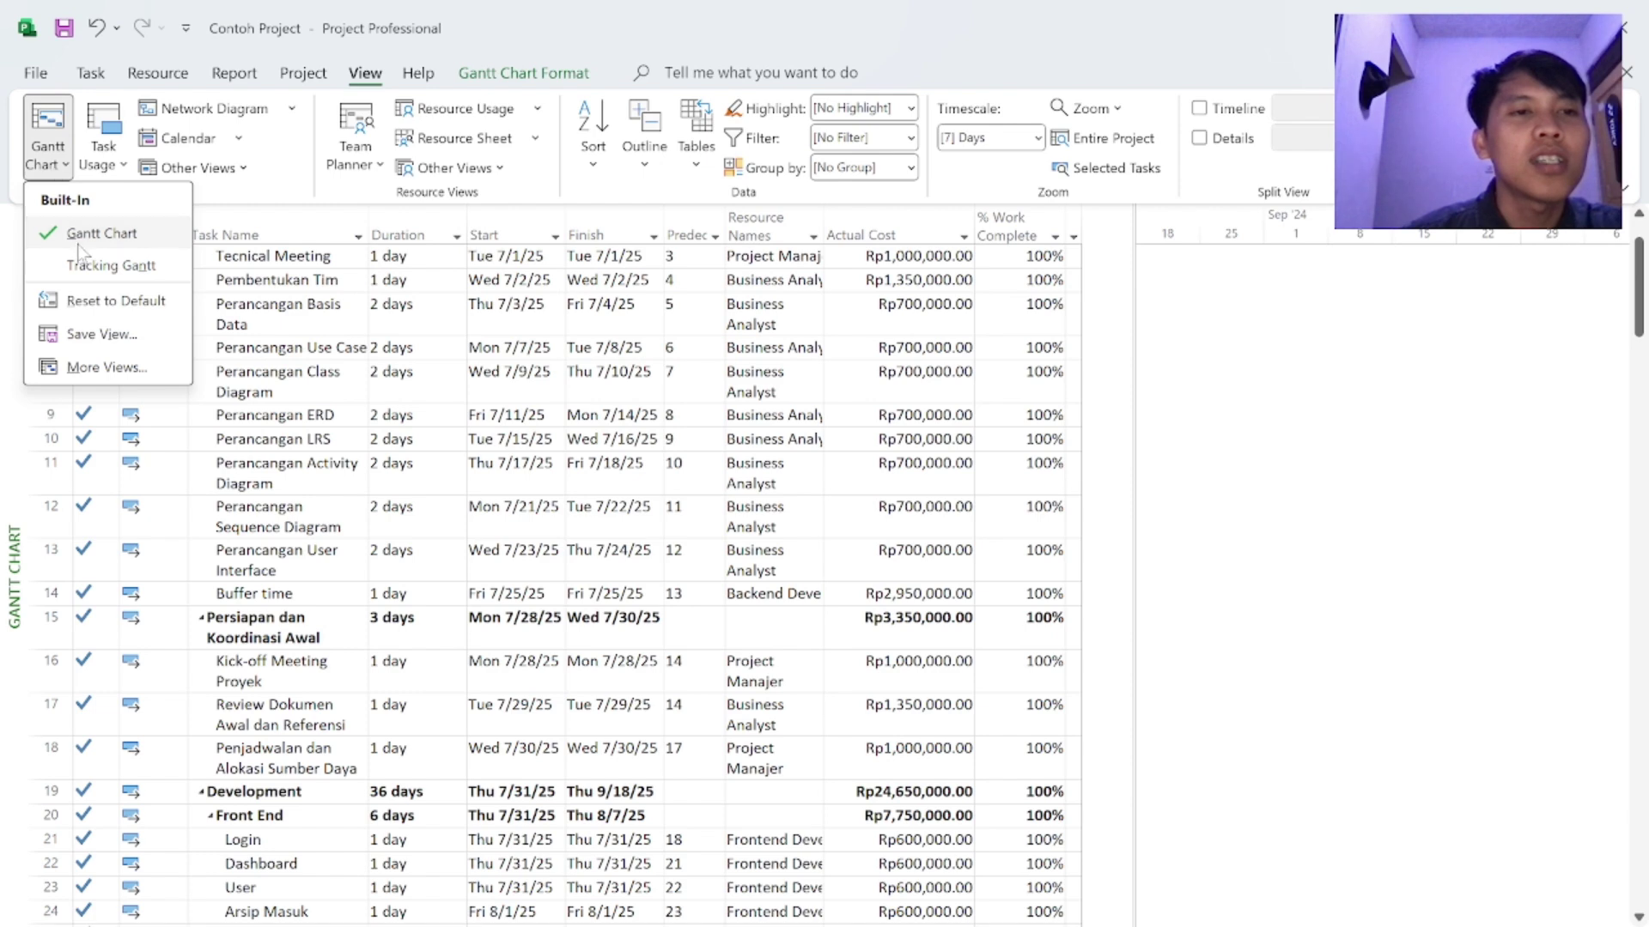
click(110, 266)
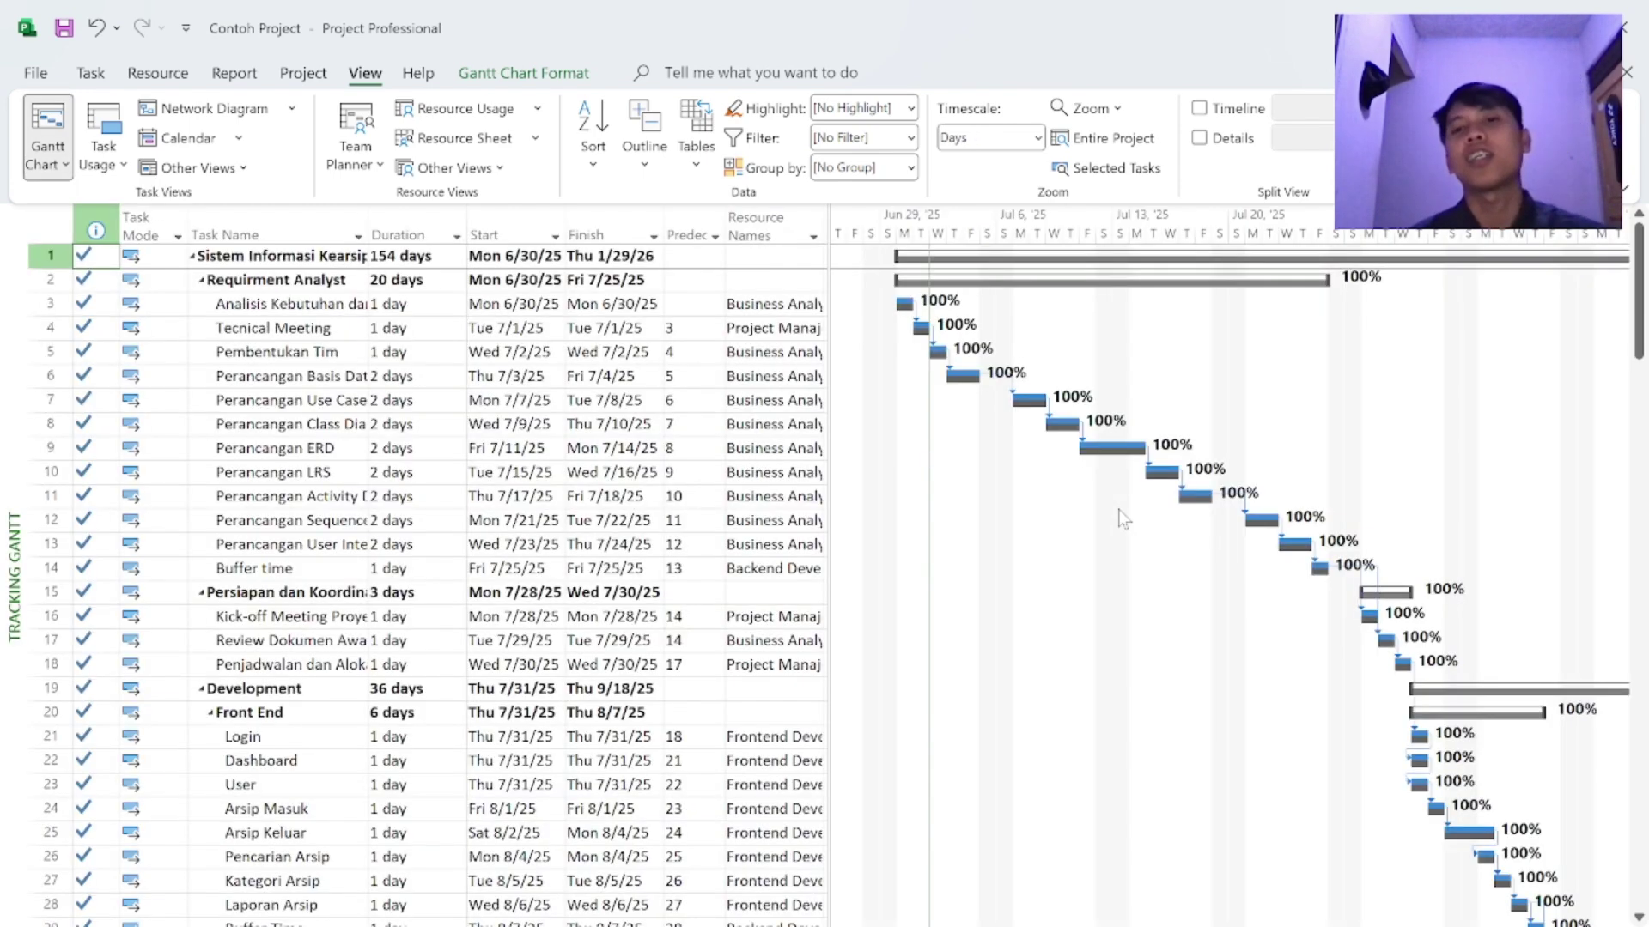
Step: Review the tracking bars of the Front End, Back End and Submodul Tambahan tasks along with their Actual Cost column
scroll(1144, 446, down, 7)
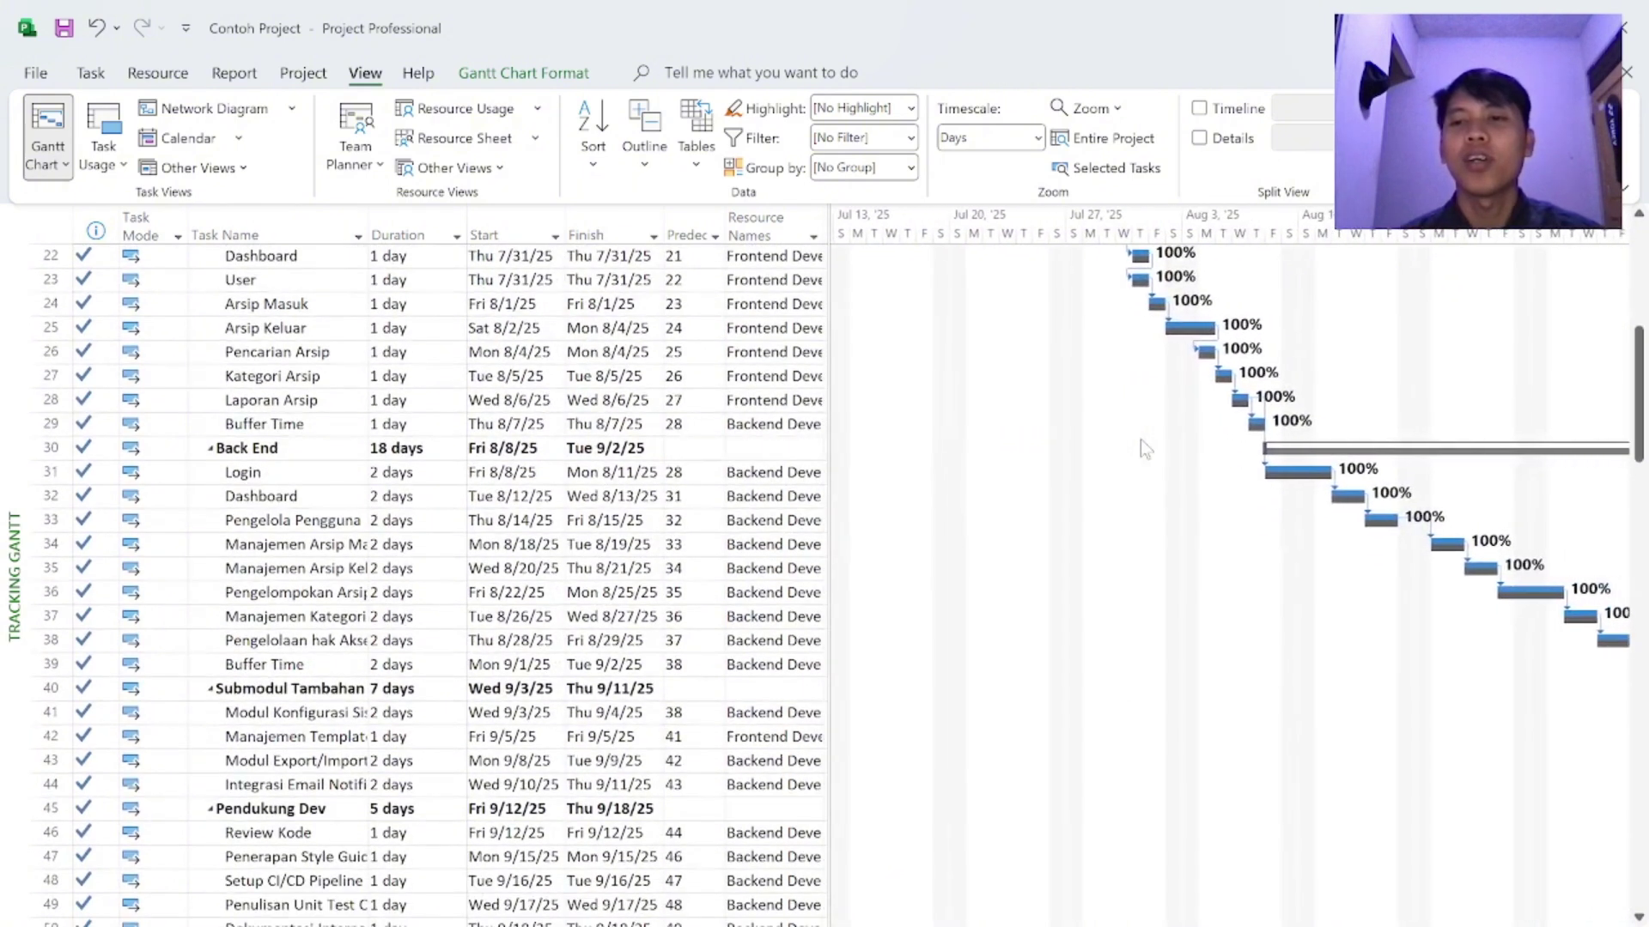
scroll(1143, 445, down, 1)
scroll(681, 514, down, 1)
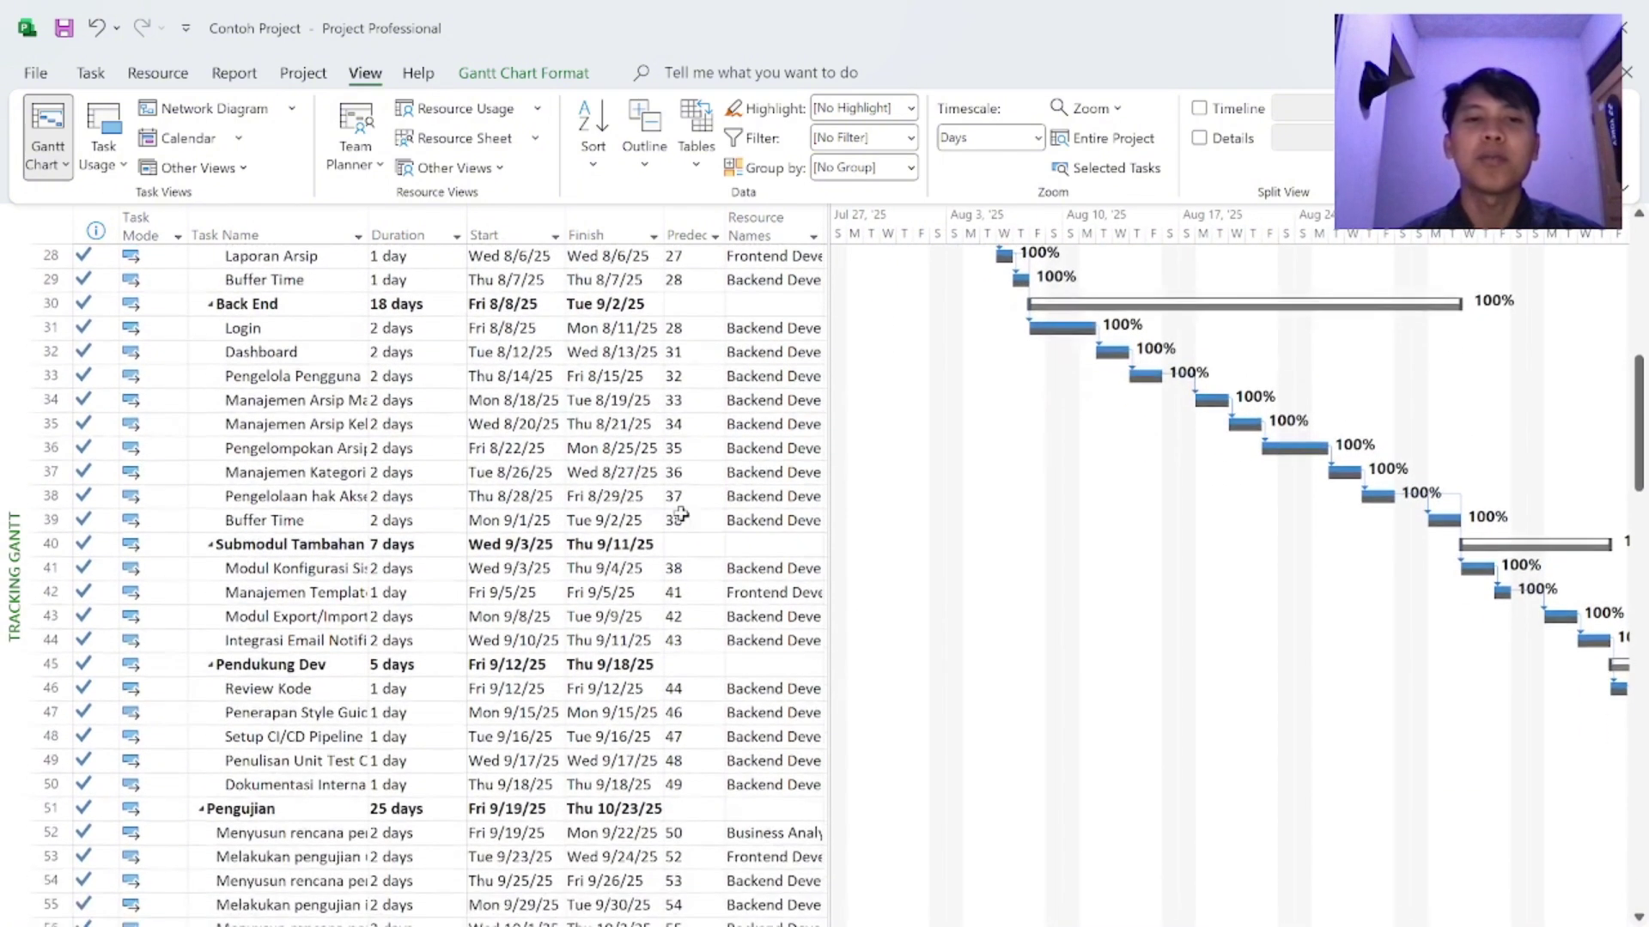
scroll(681, 513, right, 1)
scroll(681, 513, right, 3)
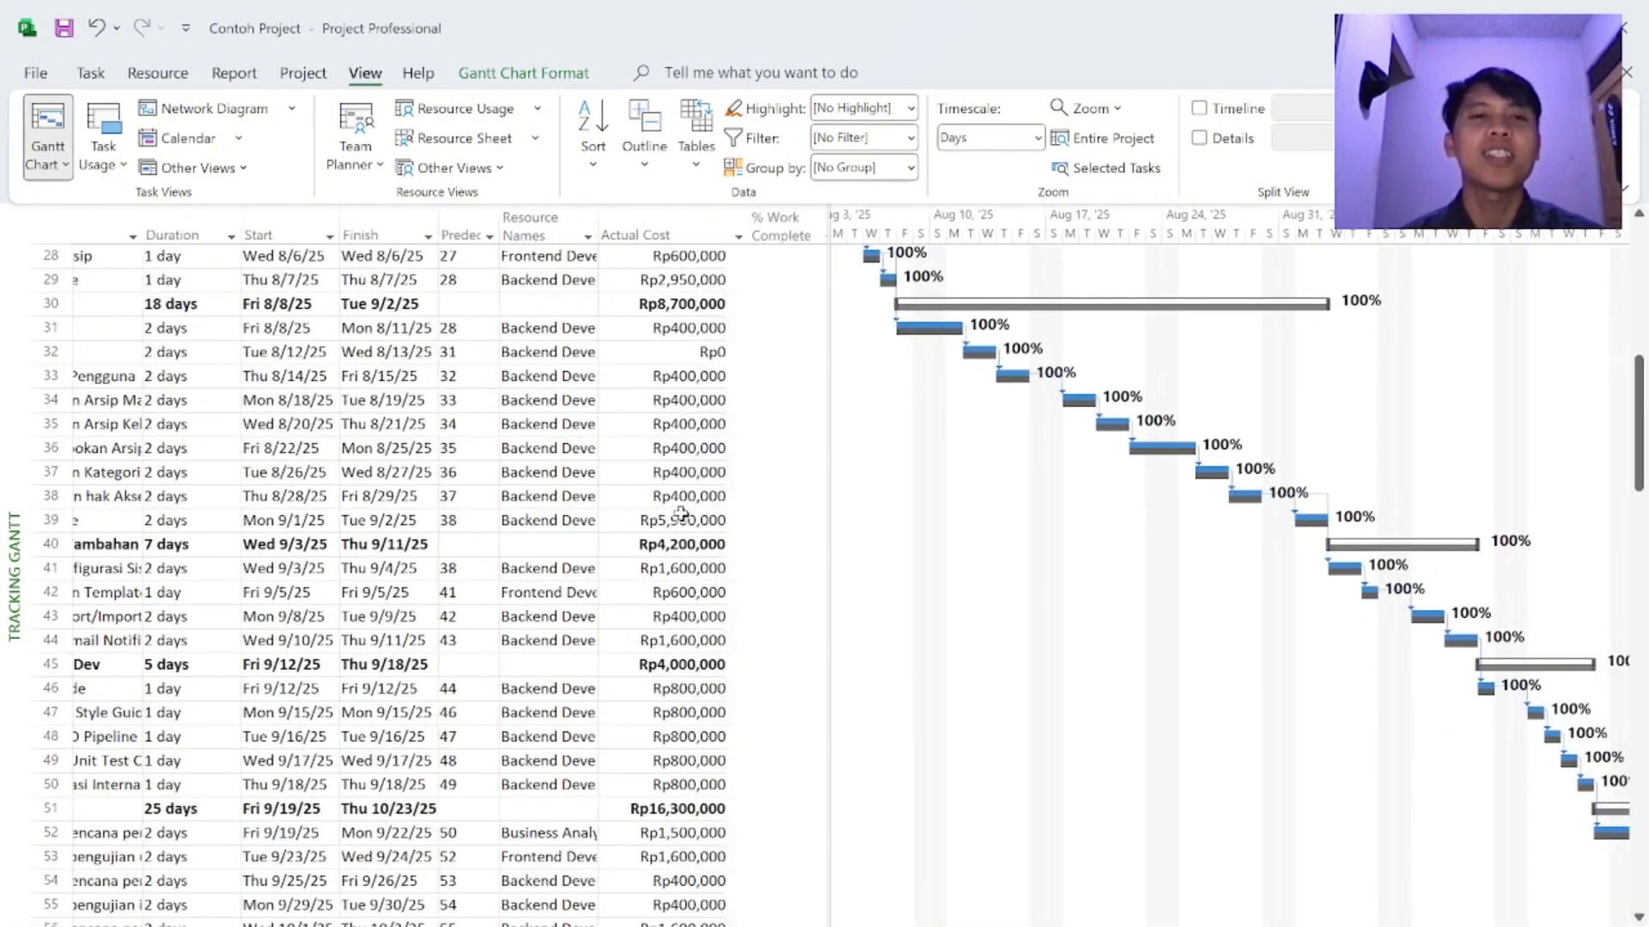
Step: Show the plan as a Network Diagram and examine the summary task nodes from Requirment Analyst down to Pengujian
click(277, 109)
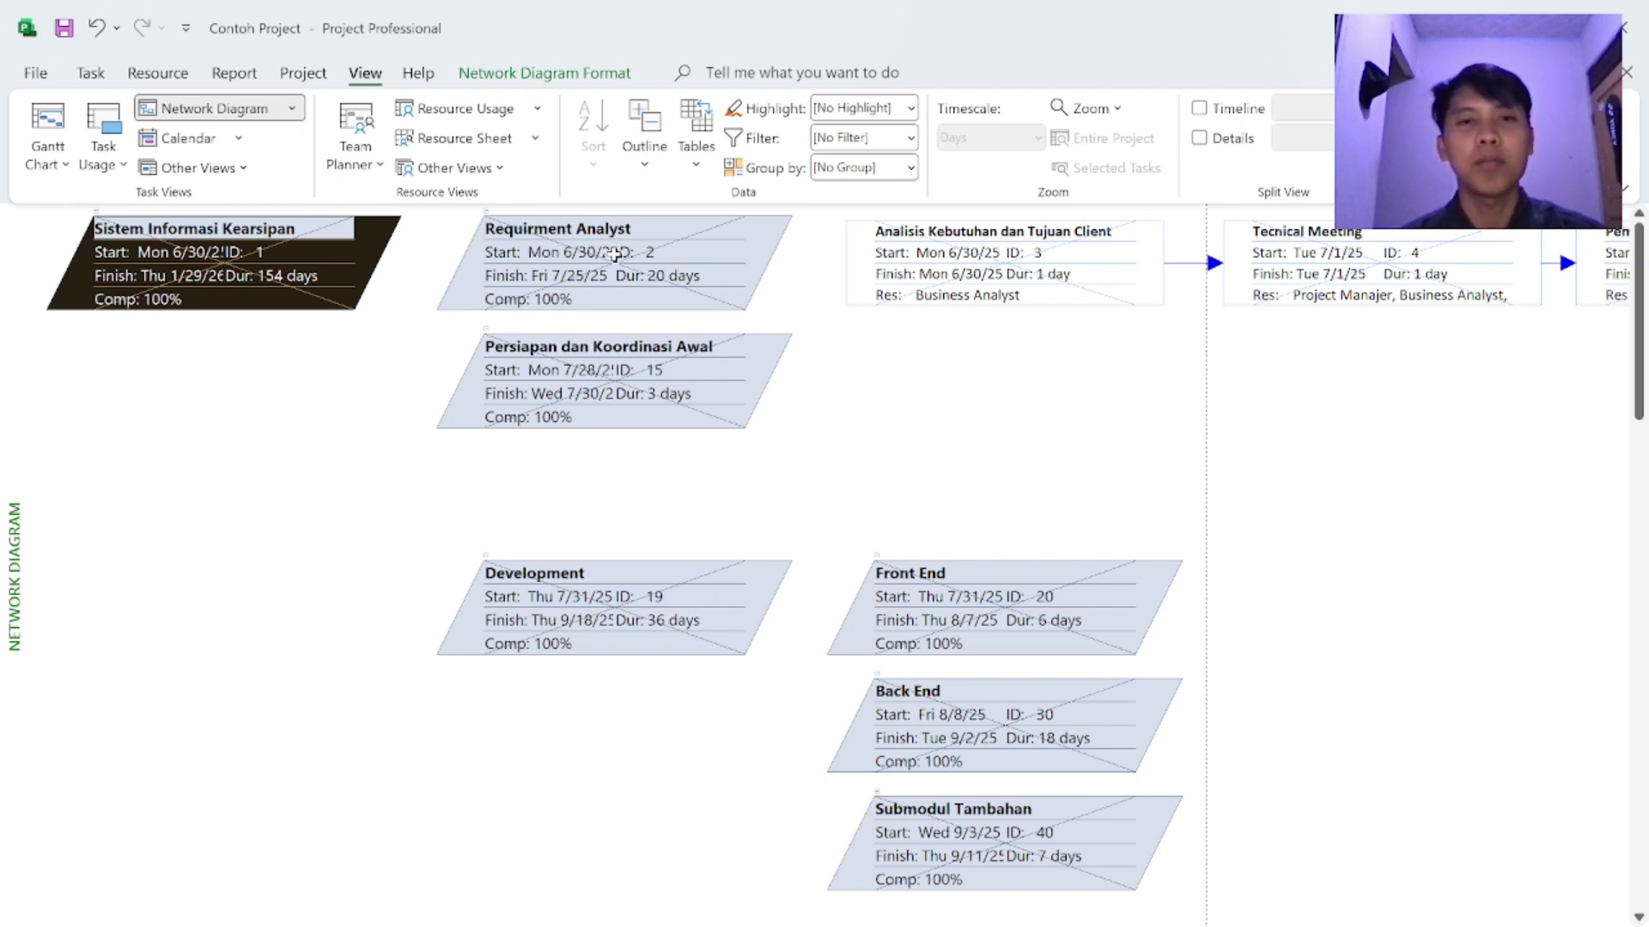
scroll(1008, 669, down, 1)
scroll(1007, 669, down, 1)
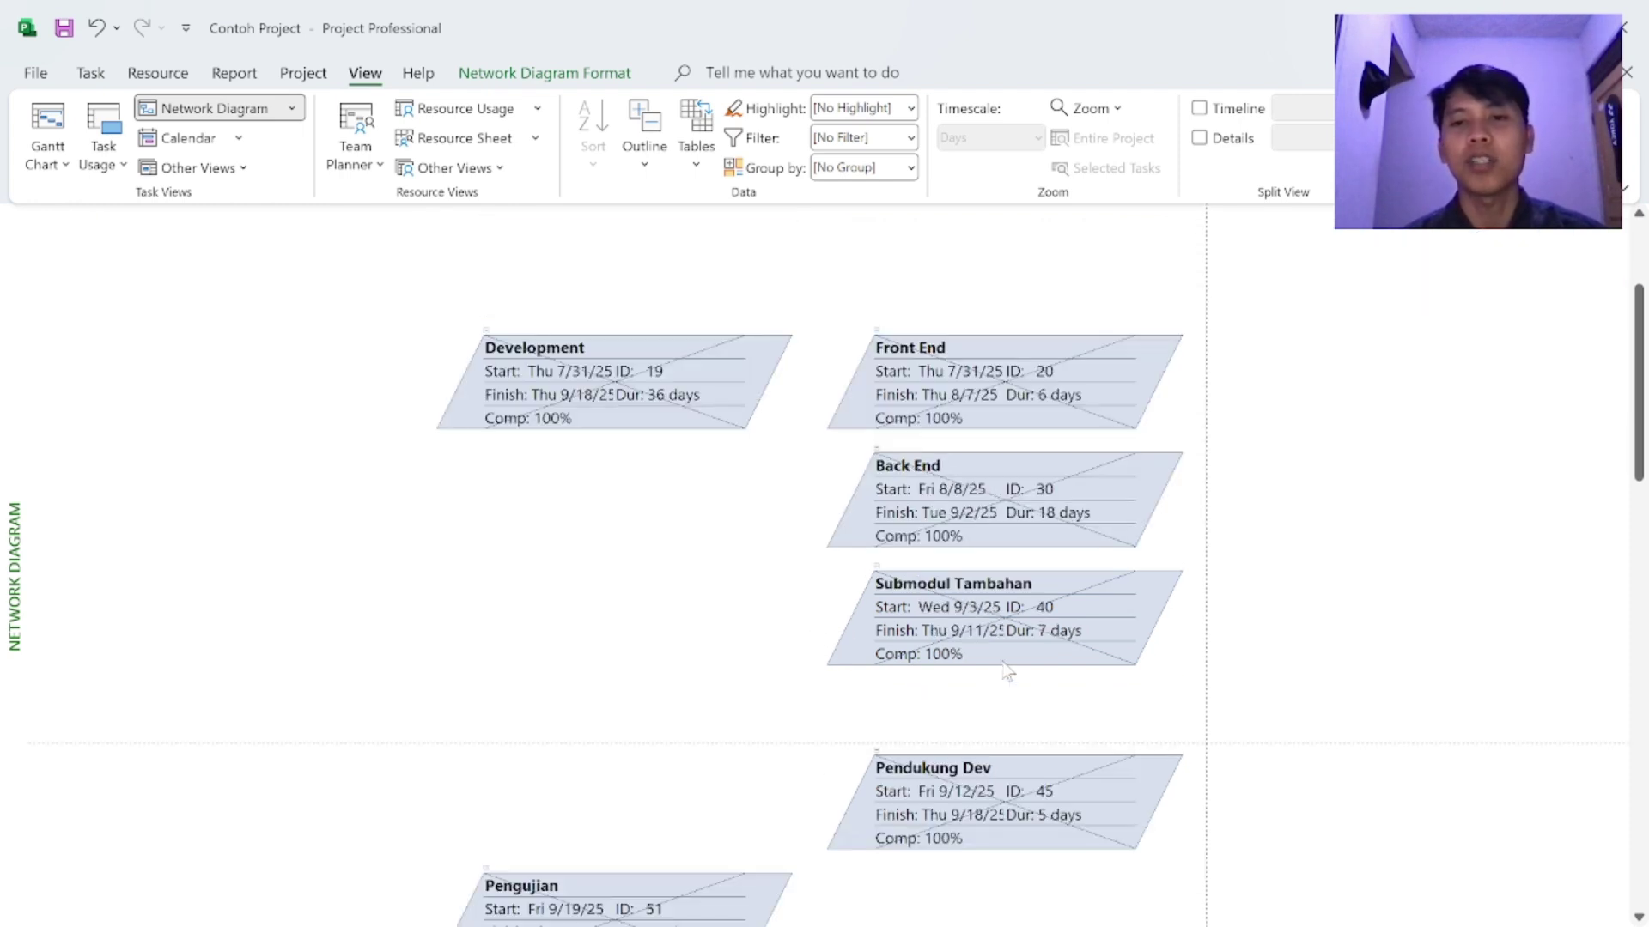
scroll(819, 468, up, 2)
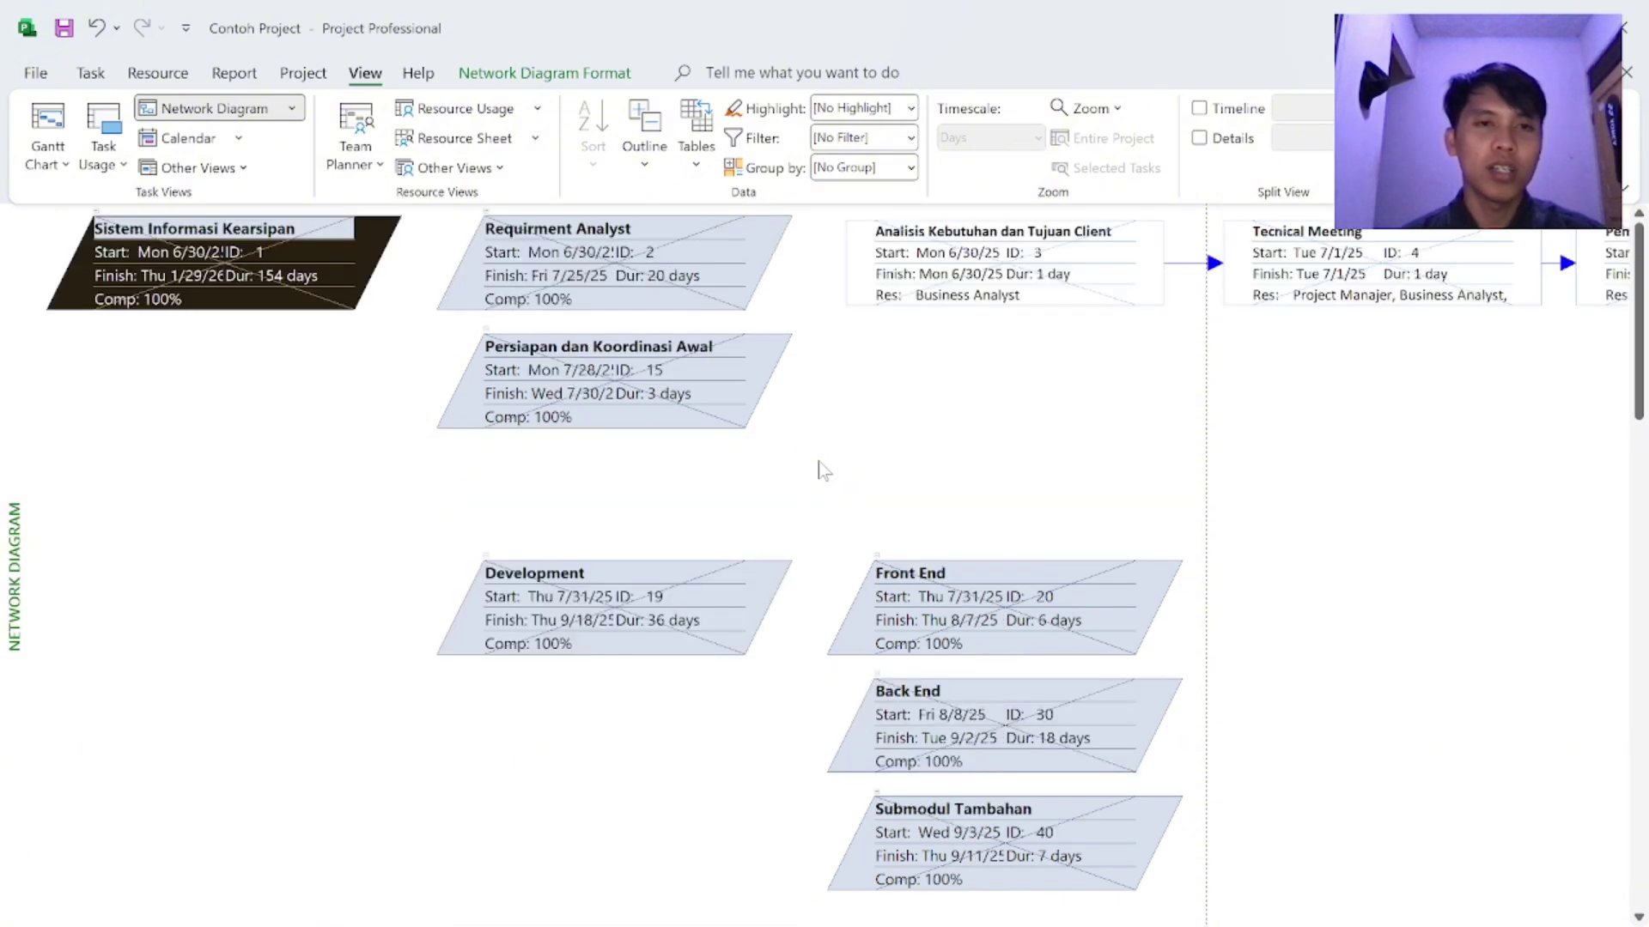
Step: Show the plan in the Calendar view and examine the tasks scheduled for July 2025
click(239, 140)
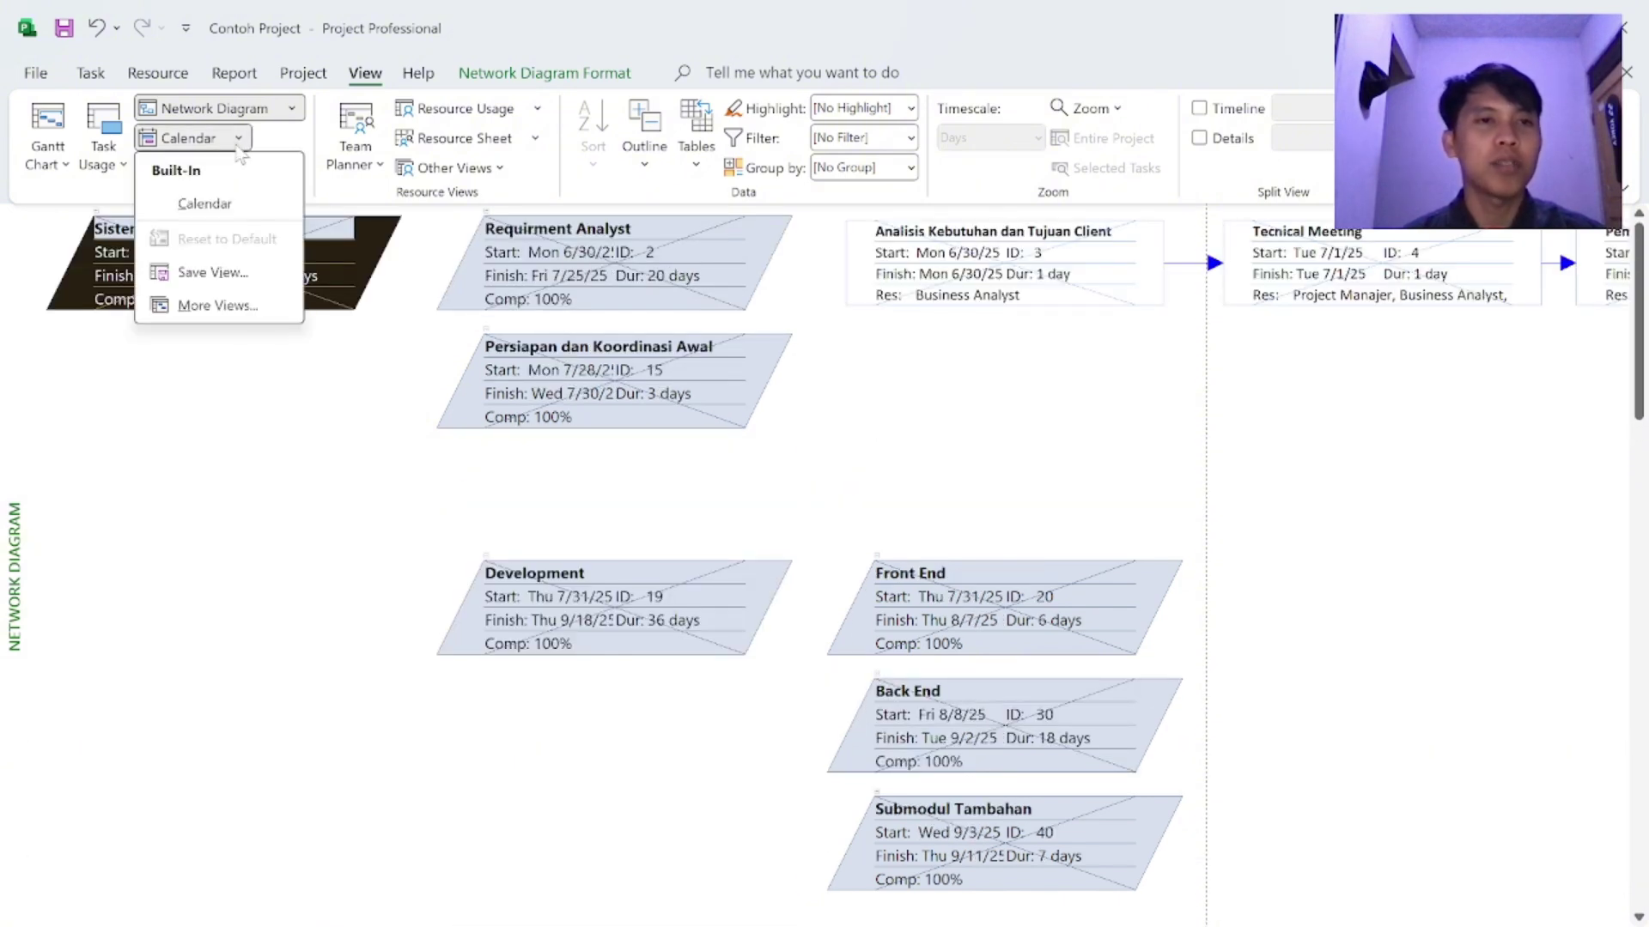
click(241, 206)
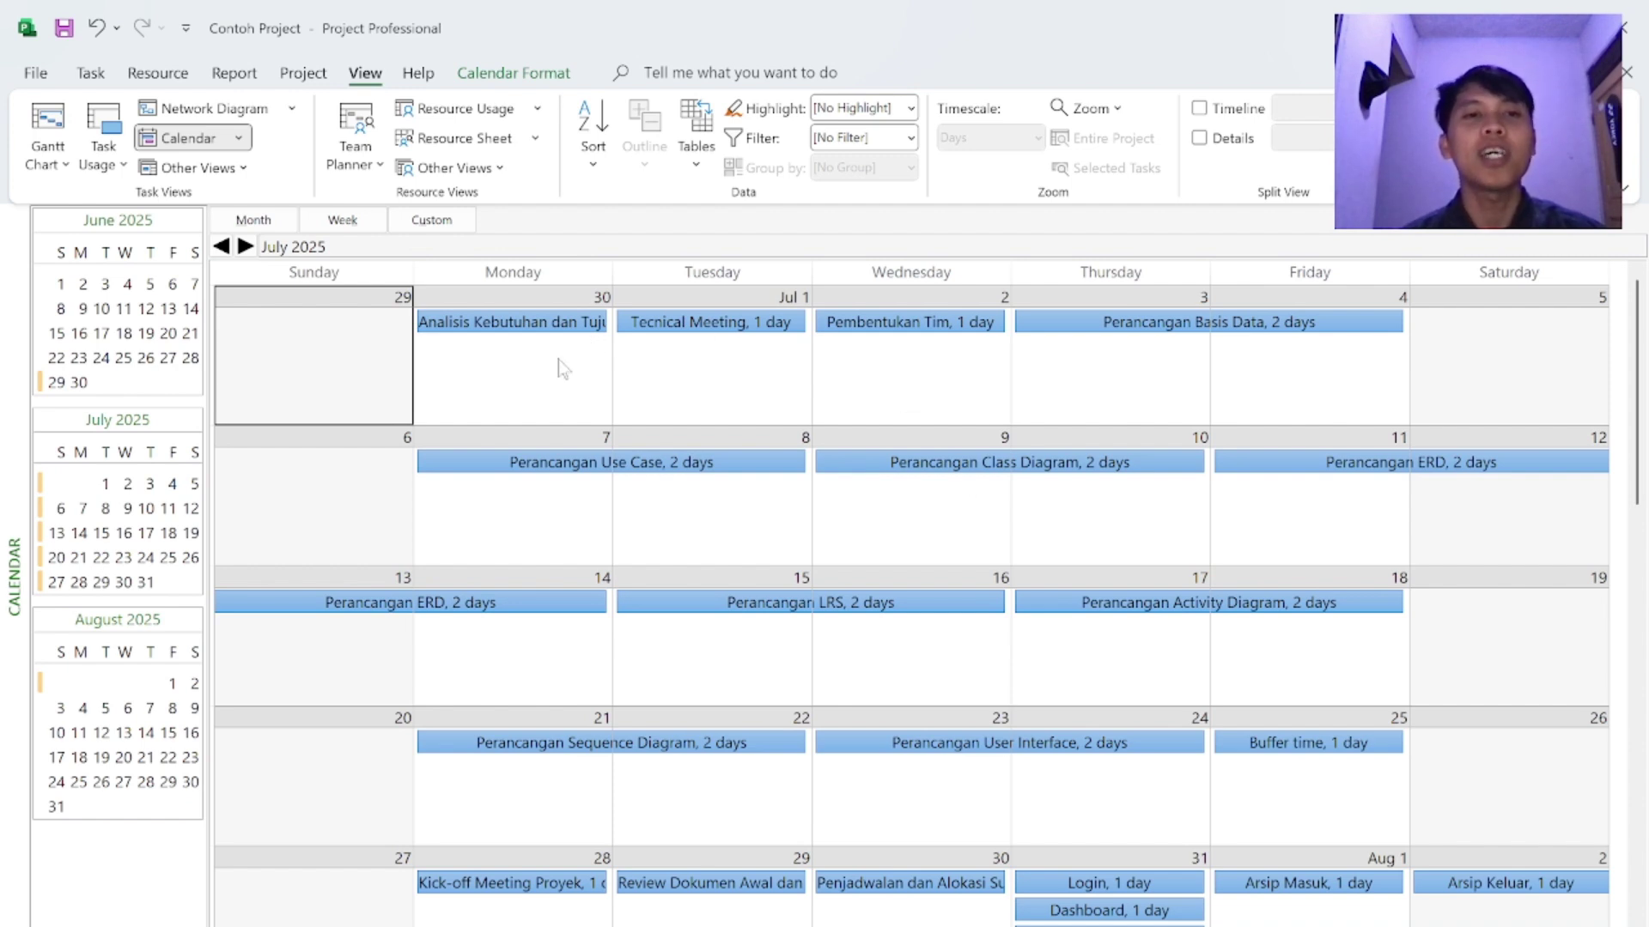
click(506, 352)
Step: Return to the Gantt Chart view and check the Requirment Analyst buffer task and the start date of Kick-off Meeting Proyek
click(47, 137)
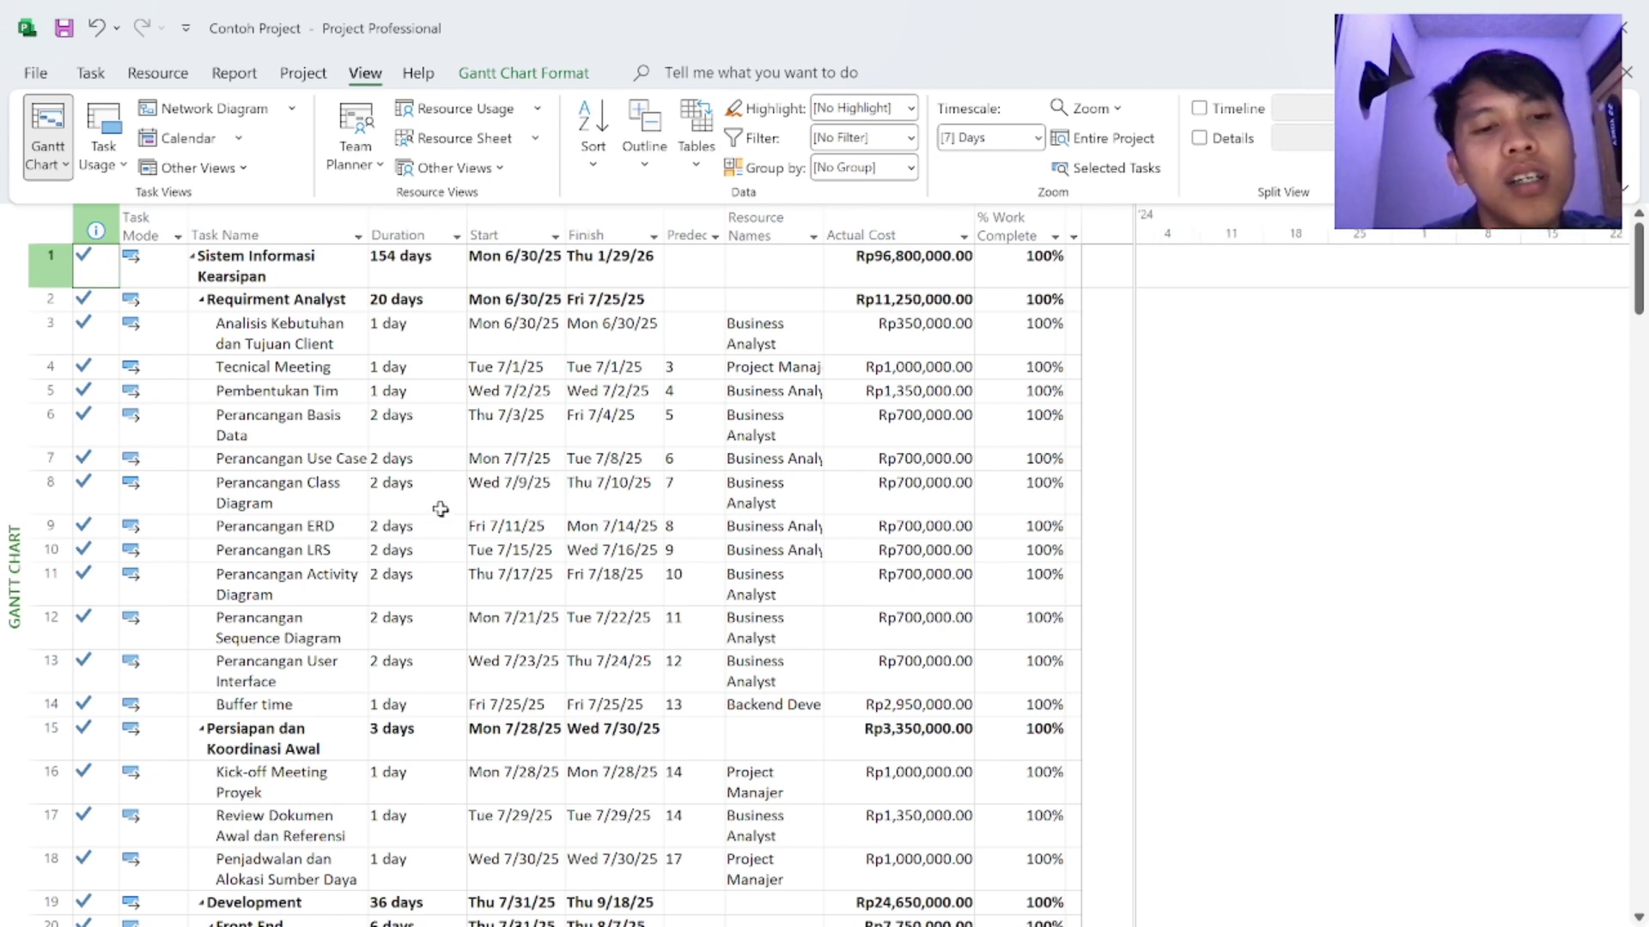
click(346, 703)
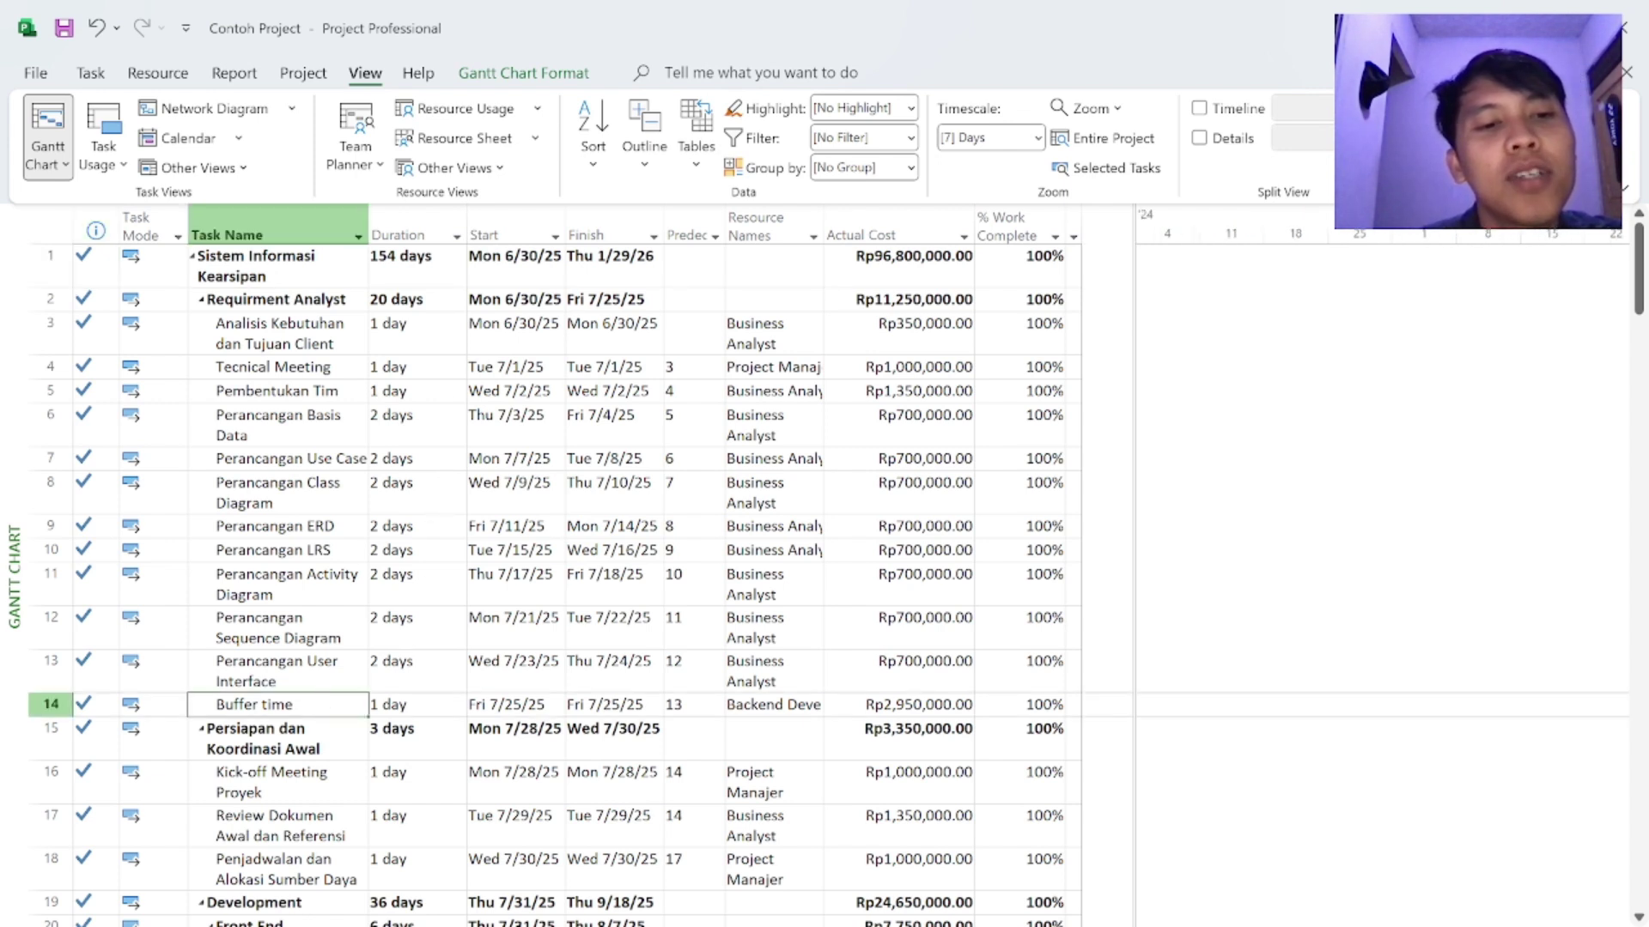
click(397, 703)
click(318, 706)
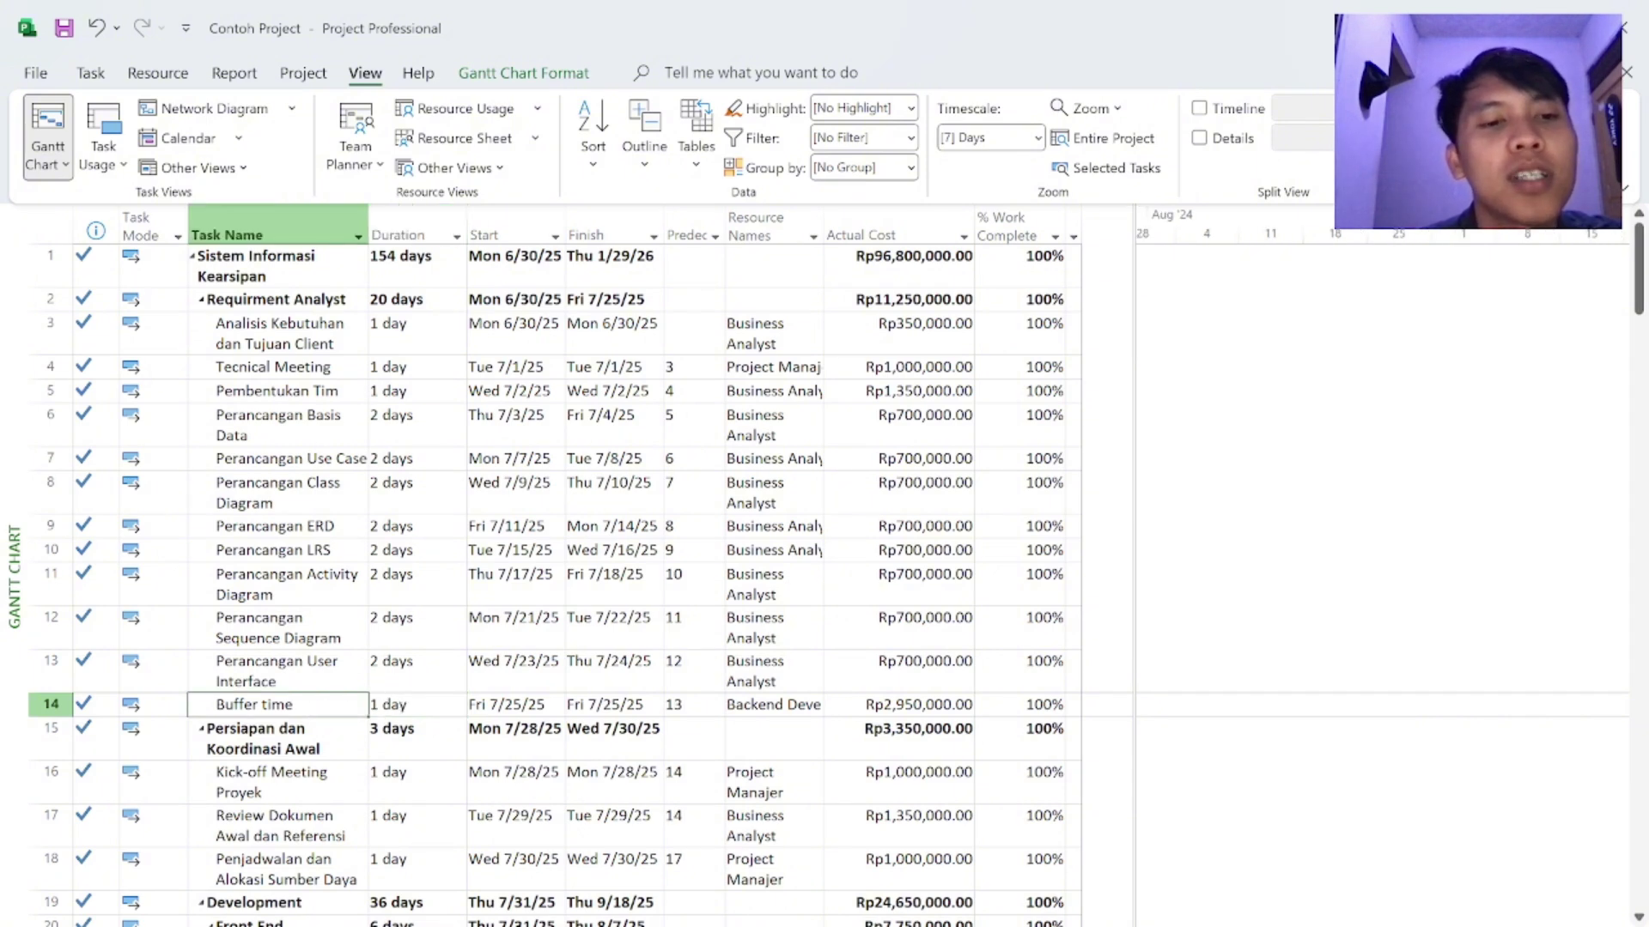
scroll(343, 644, down, 1)
click(328, 639)
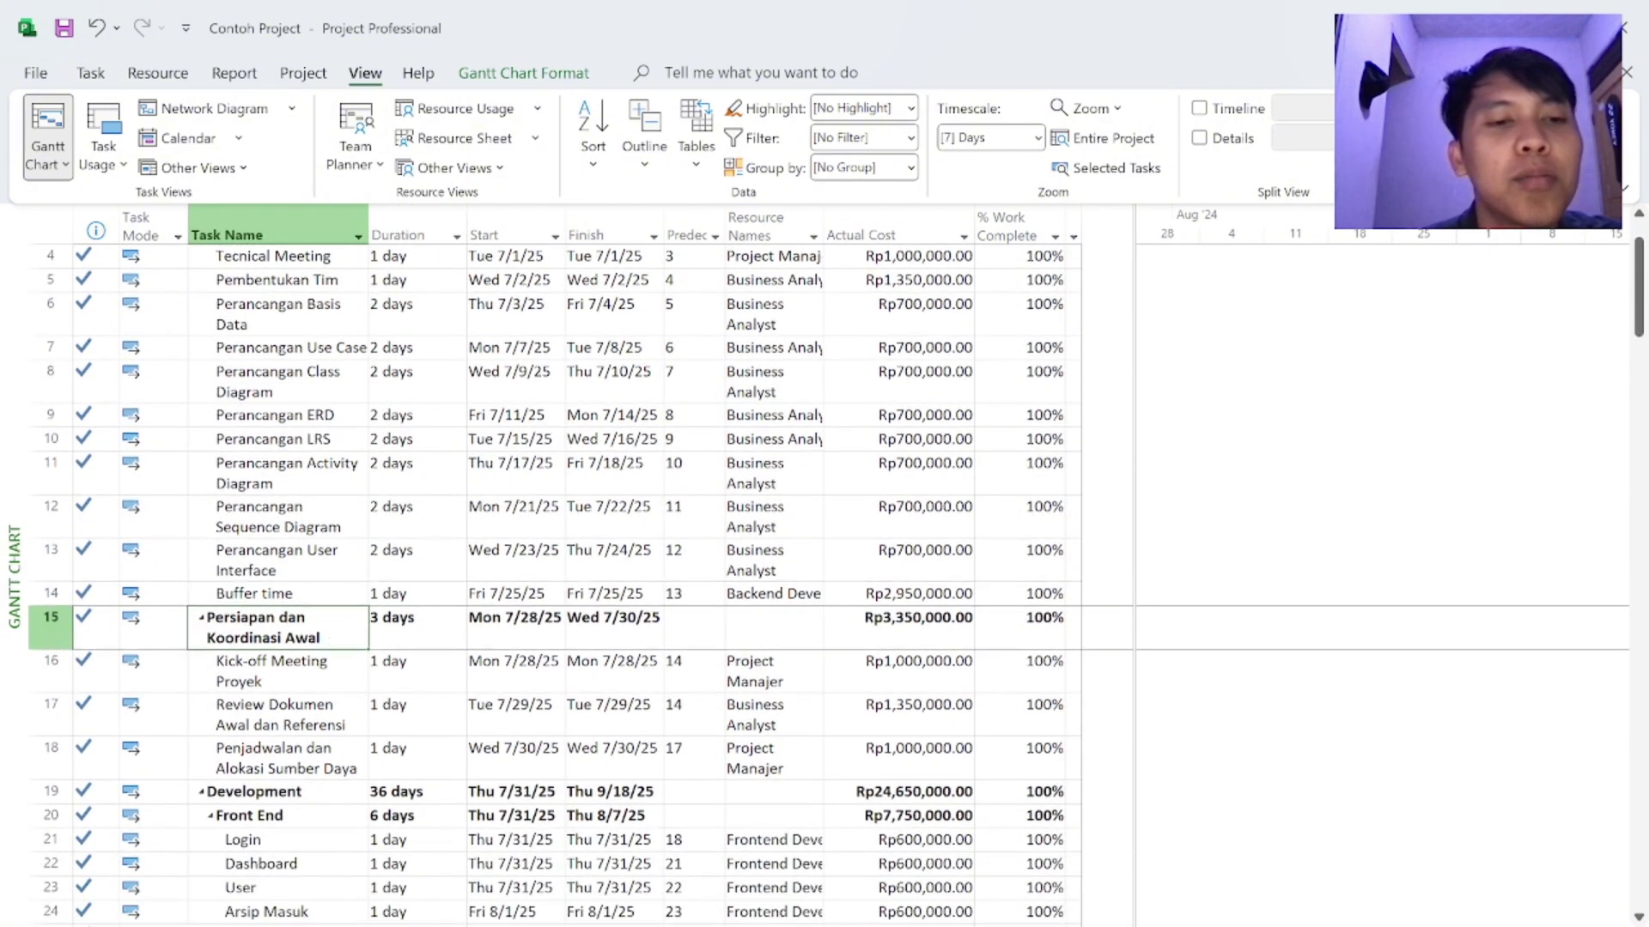
click(332, 670)
click(501, 672)
Step: Examine the Buffer Time tasks closing the Front End and Back End groups, continuing to the one in Pengujian
scroll(500, 674, down, 3)
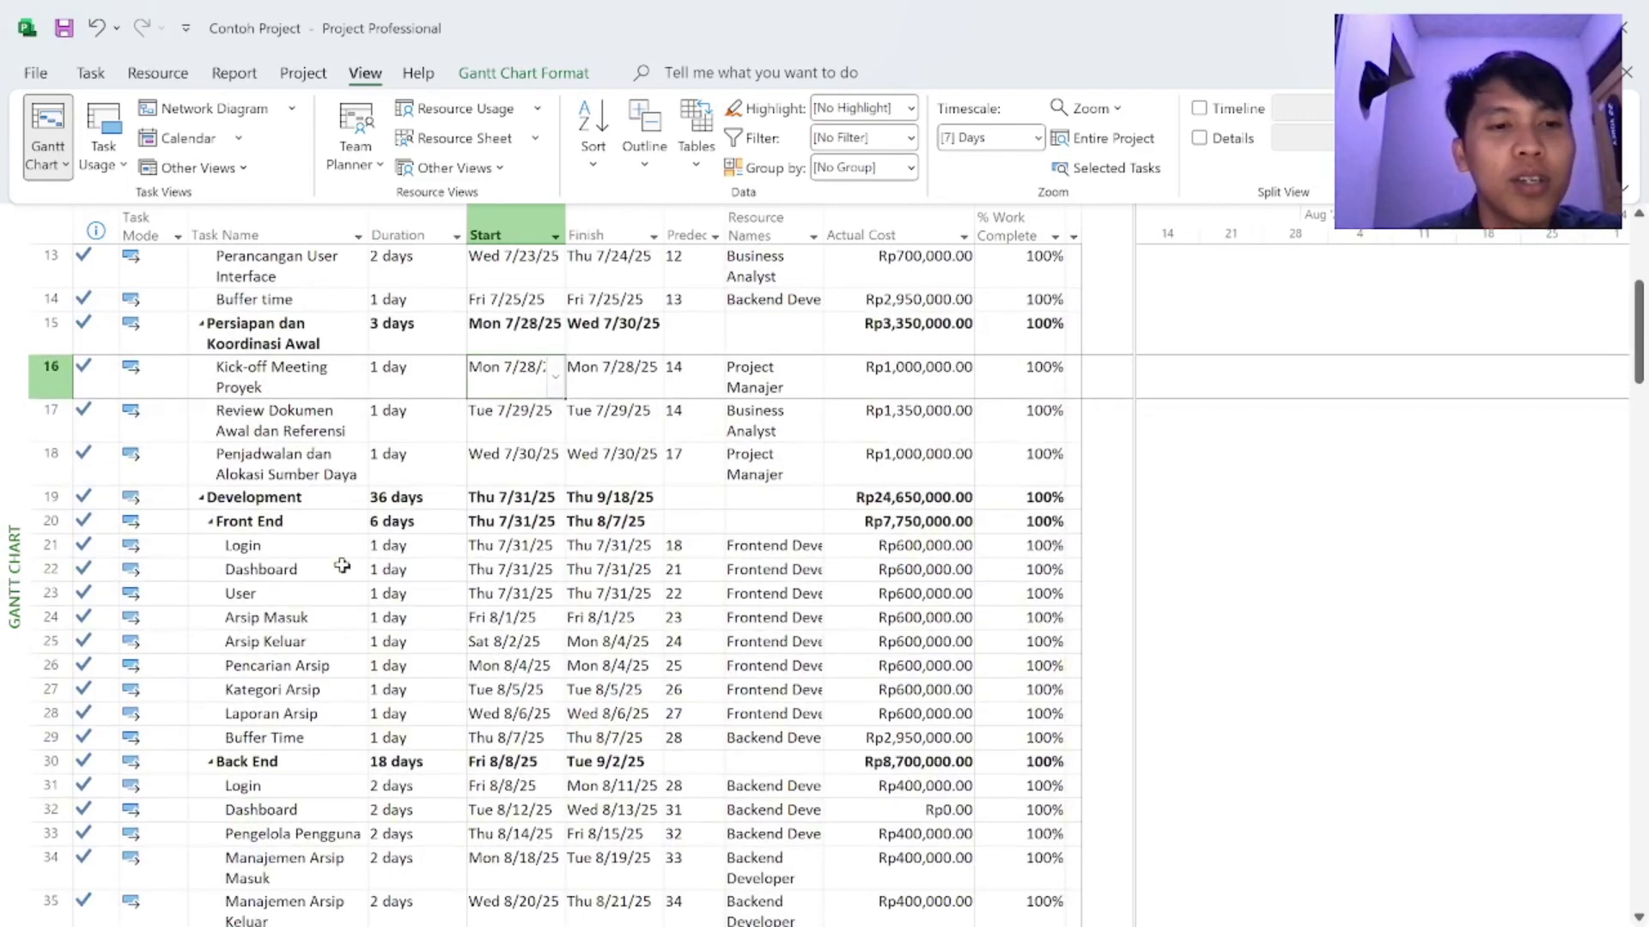
click(302, 738)
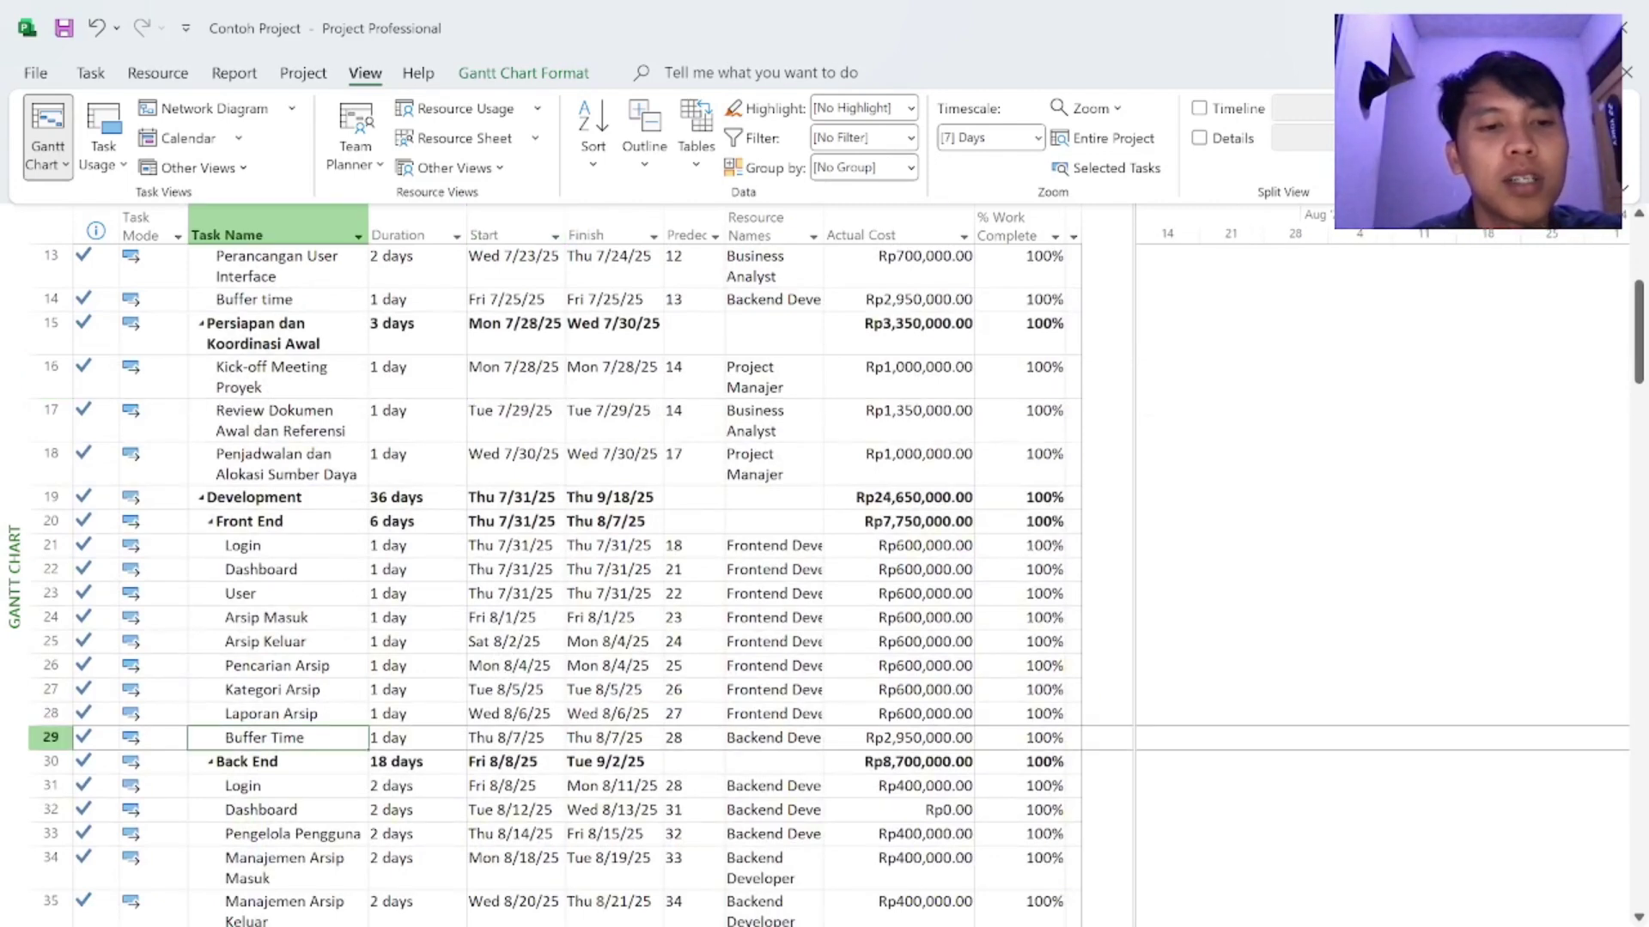
scroll(386, 777, down, 2)
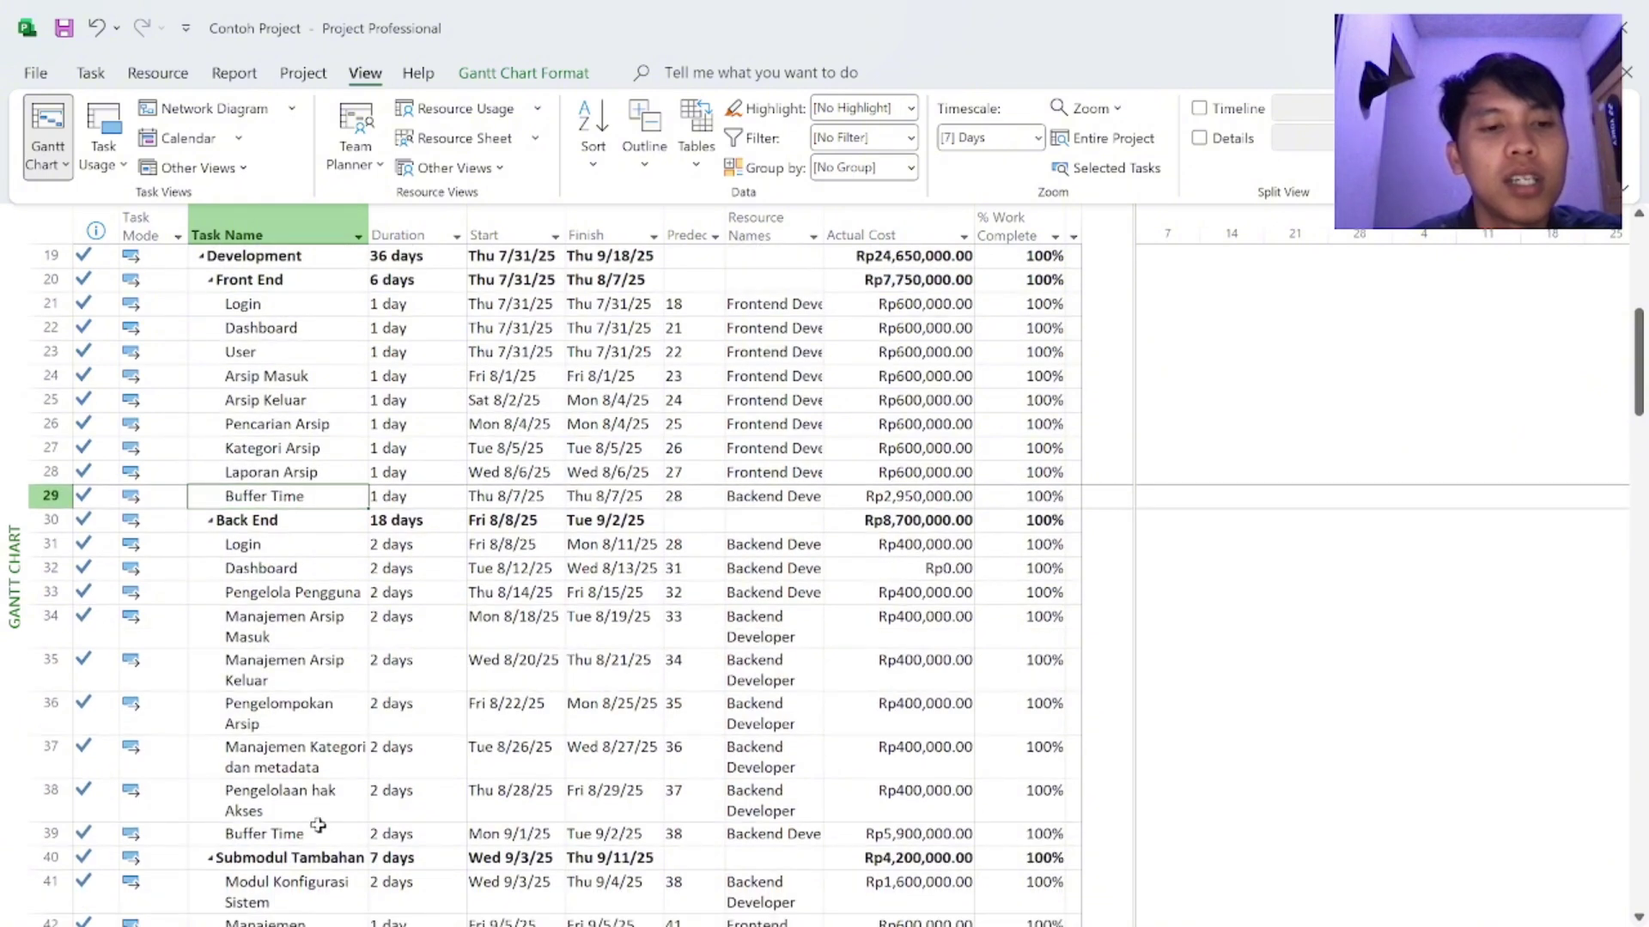
click(318, 825)
scroll(442, 758, down, 2)
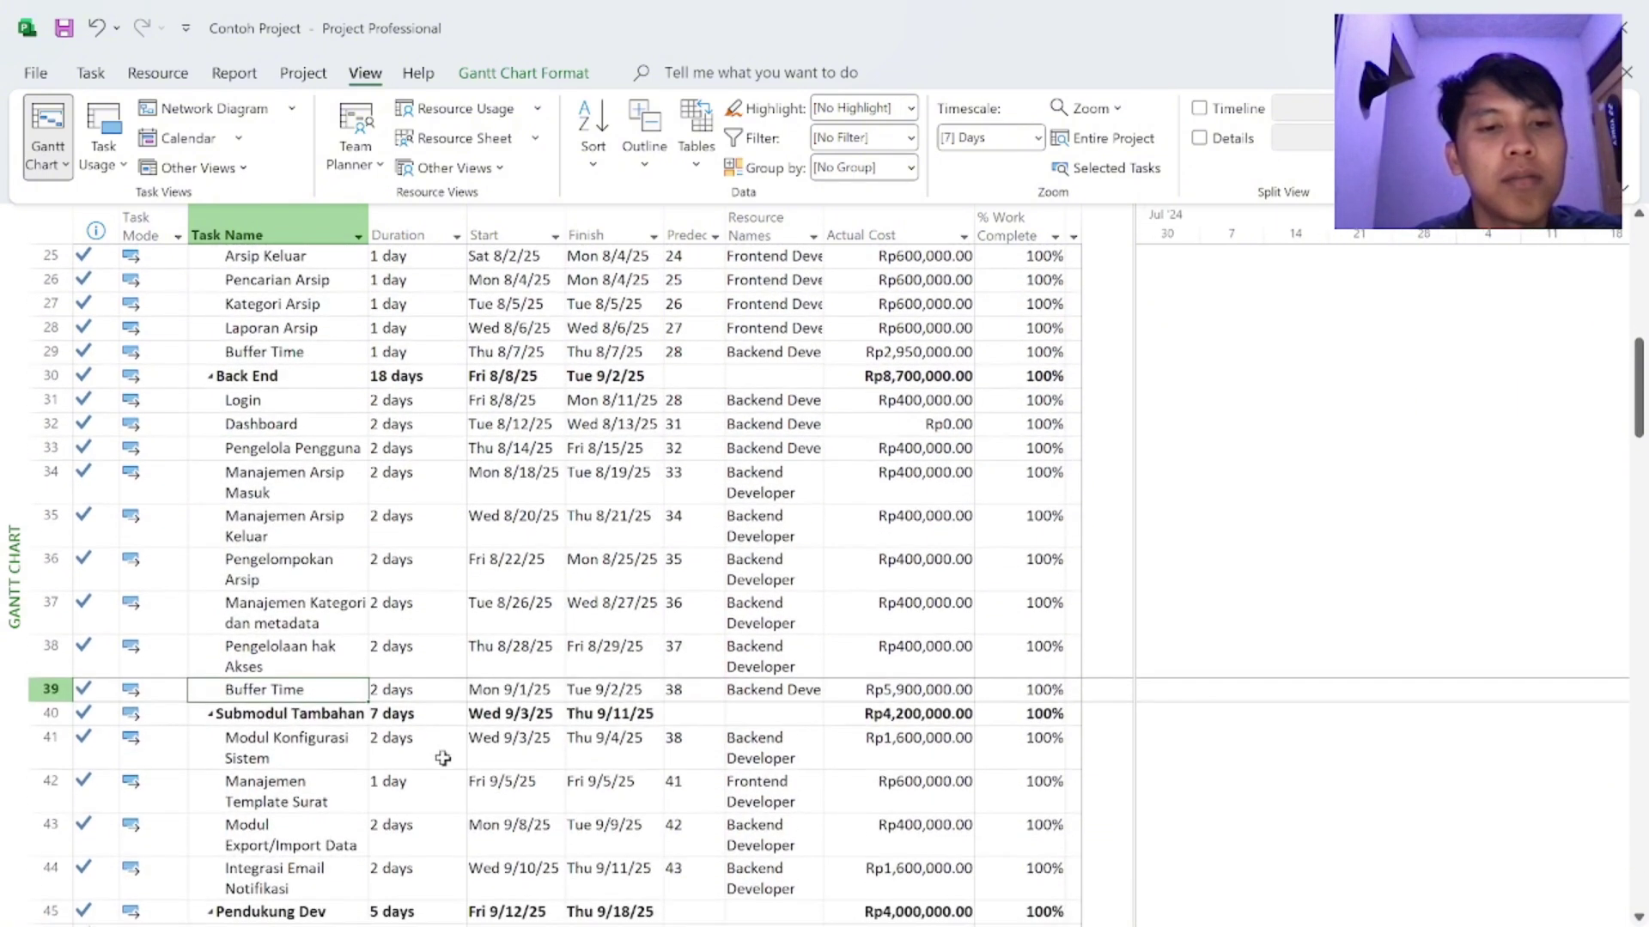
scroll(326, 770, down, 8)
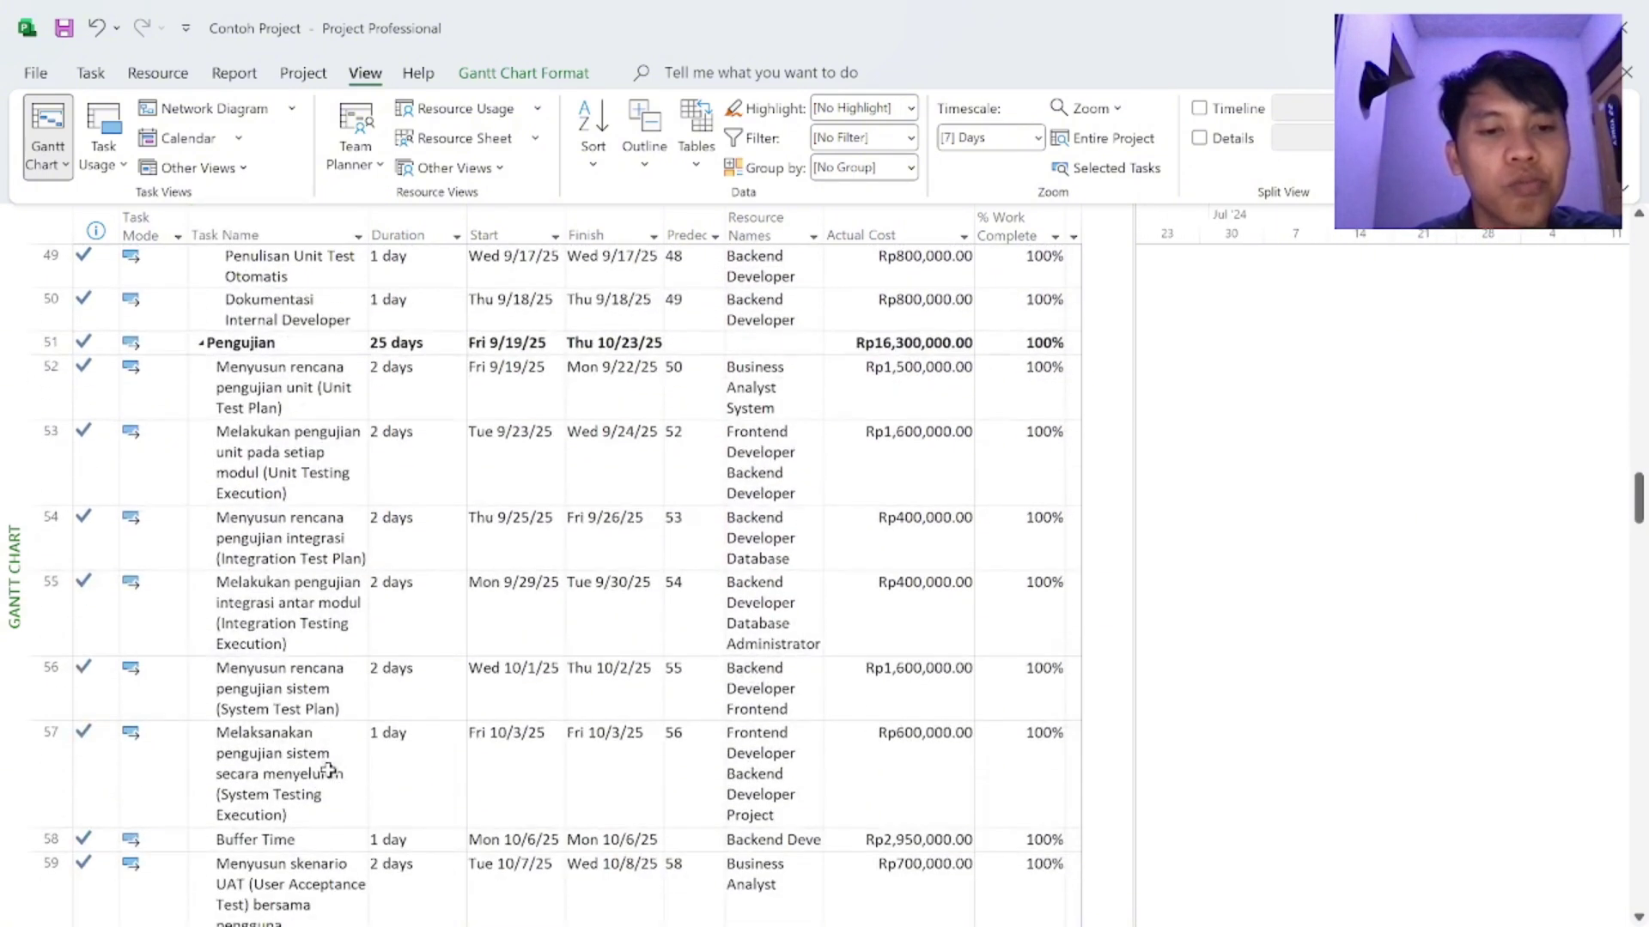
Step: Return to the start of the task list and select the Sistem Informasi Kearsipan summary task
scroll(468, 544, up, 15)
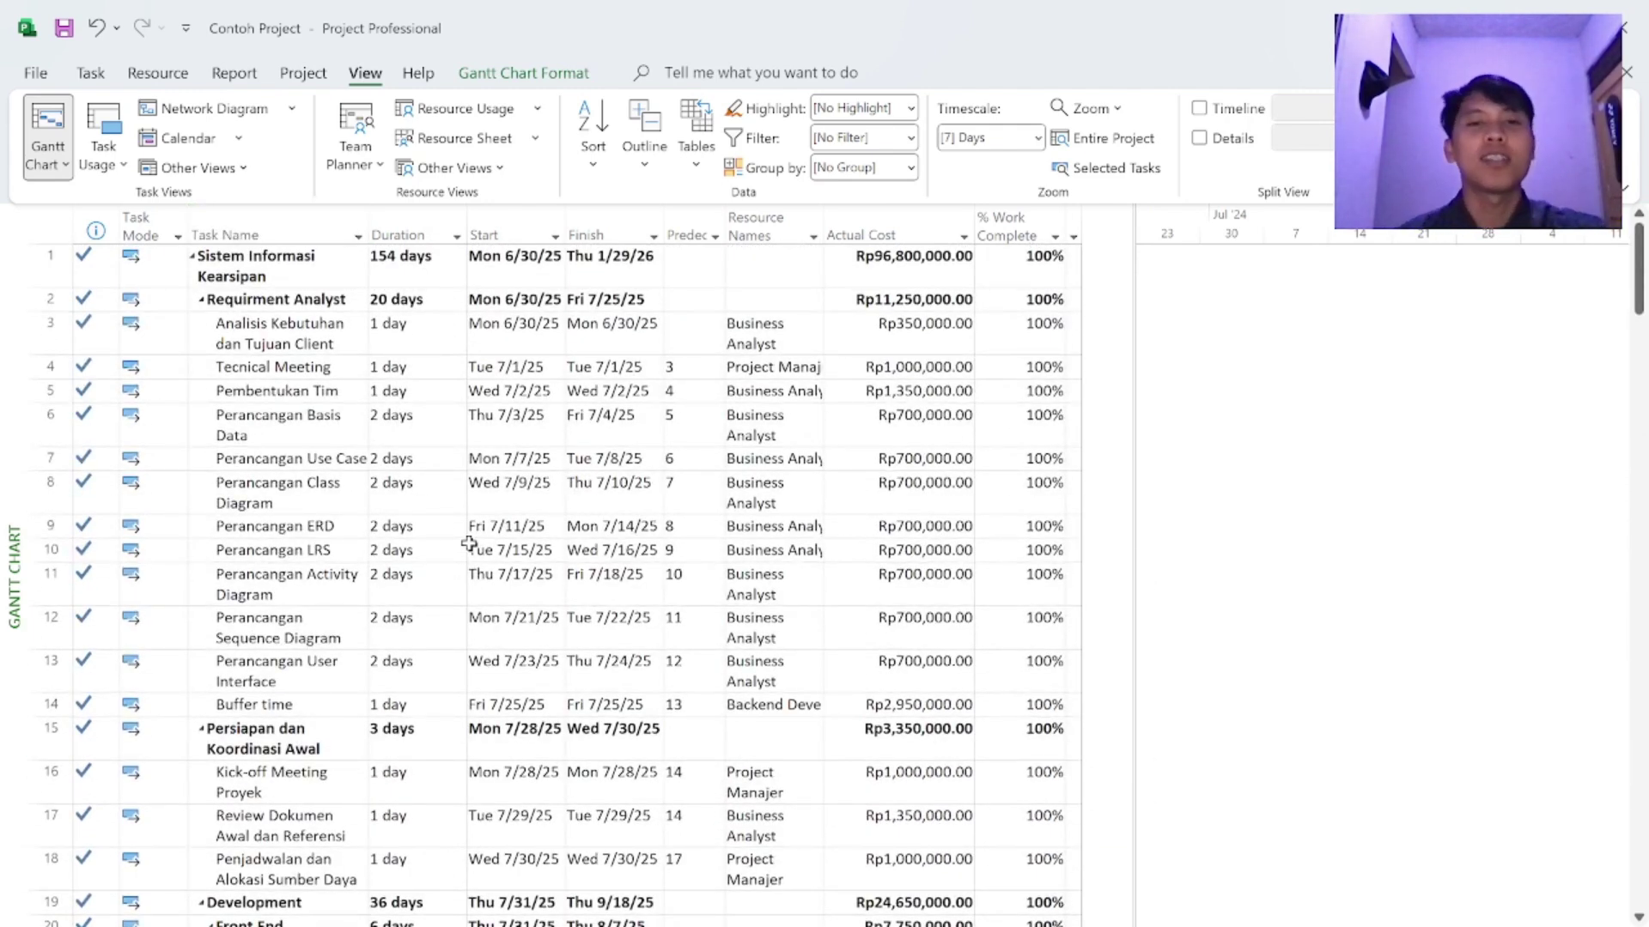
click(364, 529)
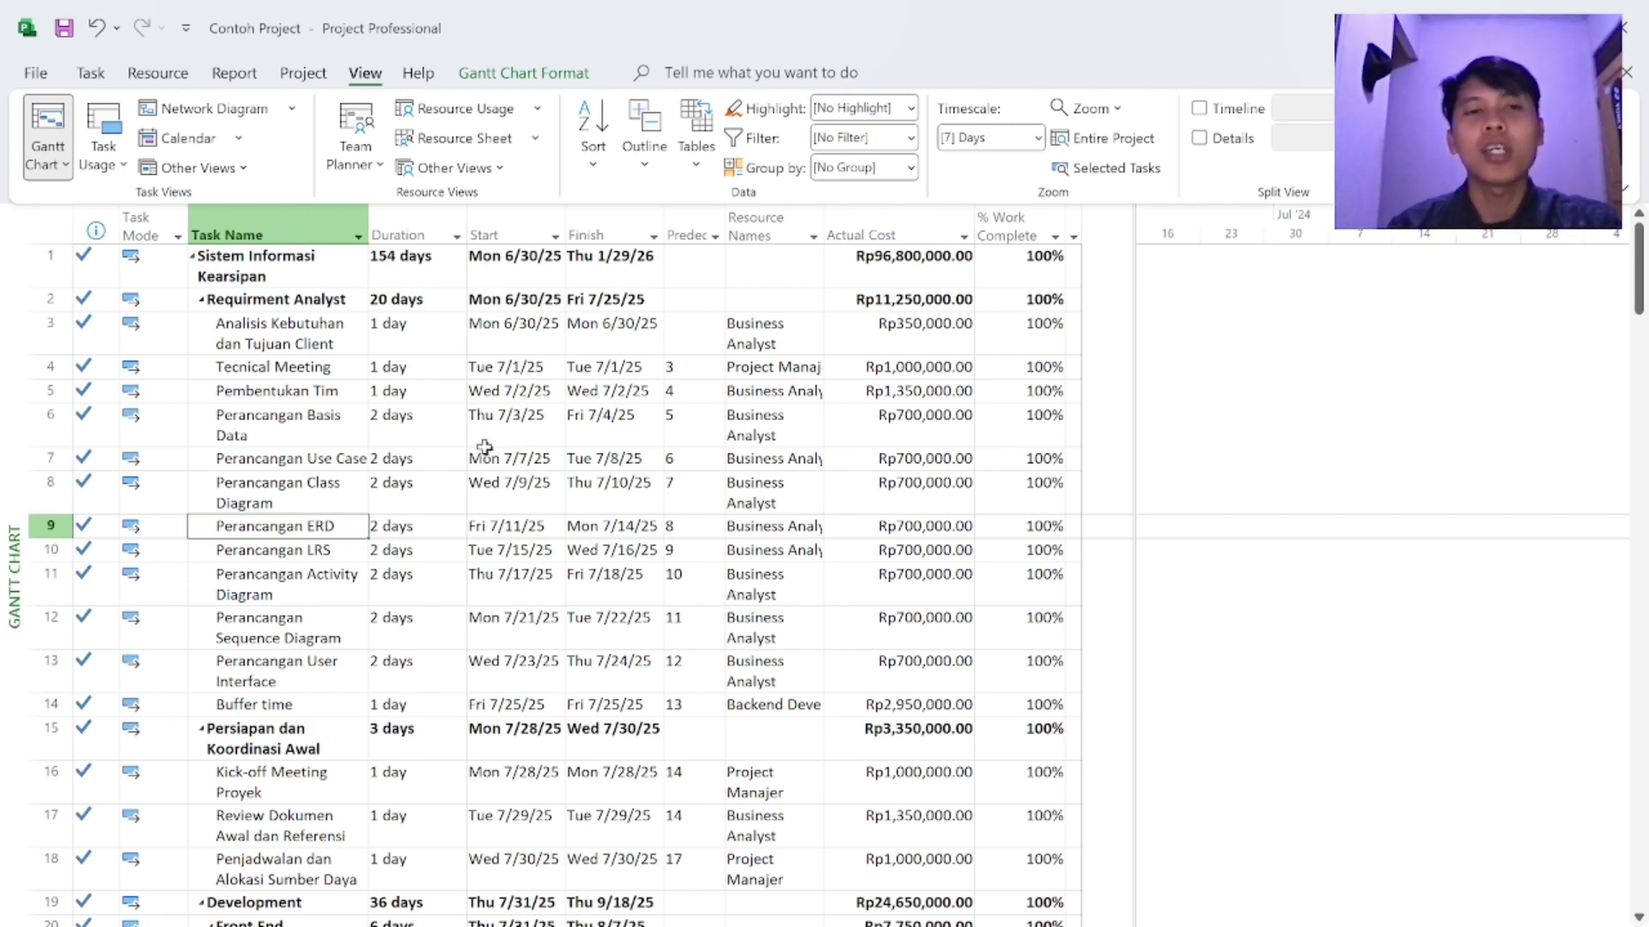
click(292, 272)
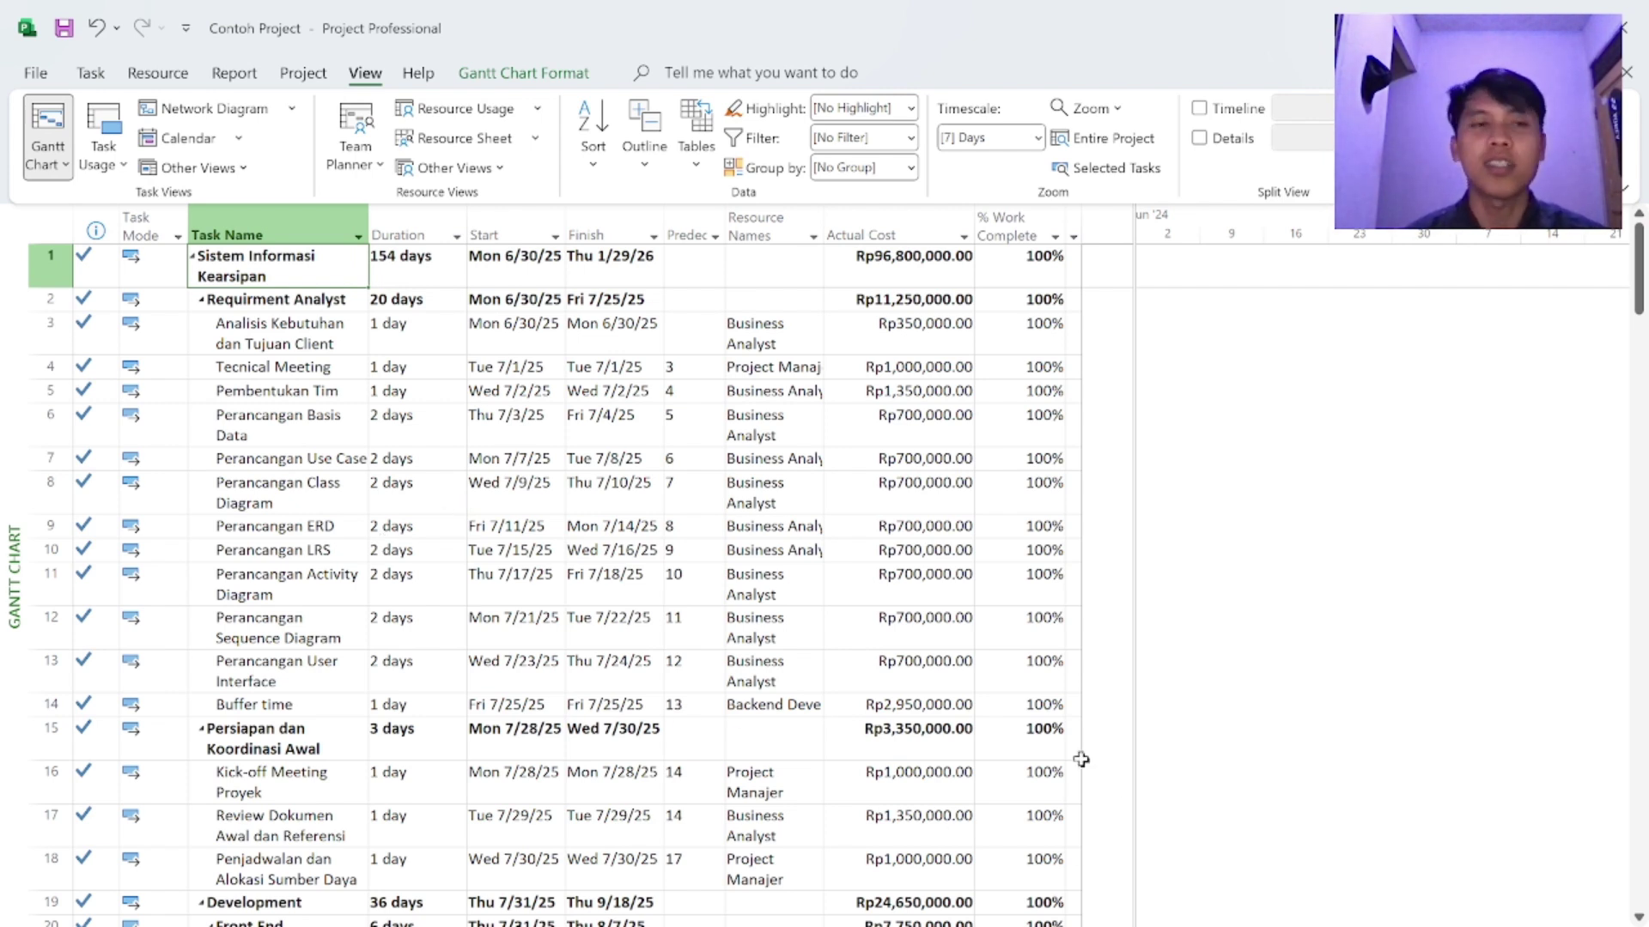
Step: Show the plan once more in the Tracking Gantt view, and return to the Gantt Chart view
click(66, 165)
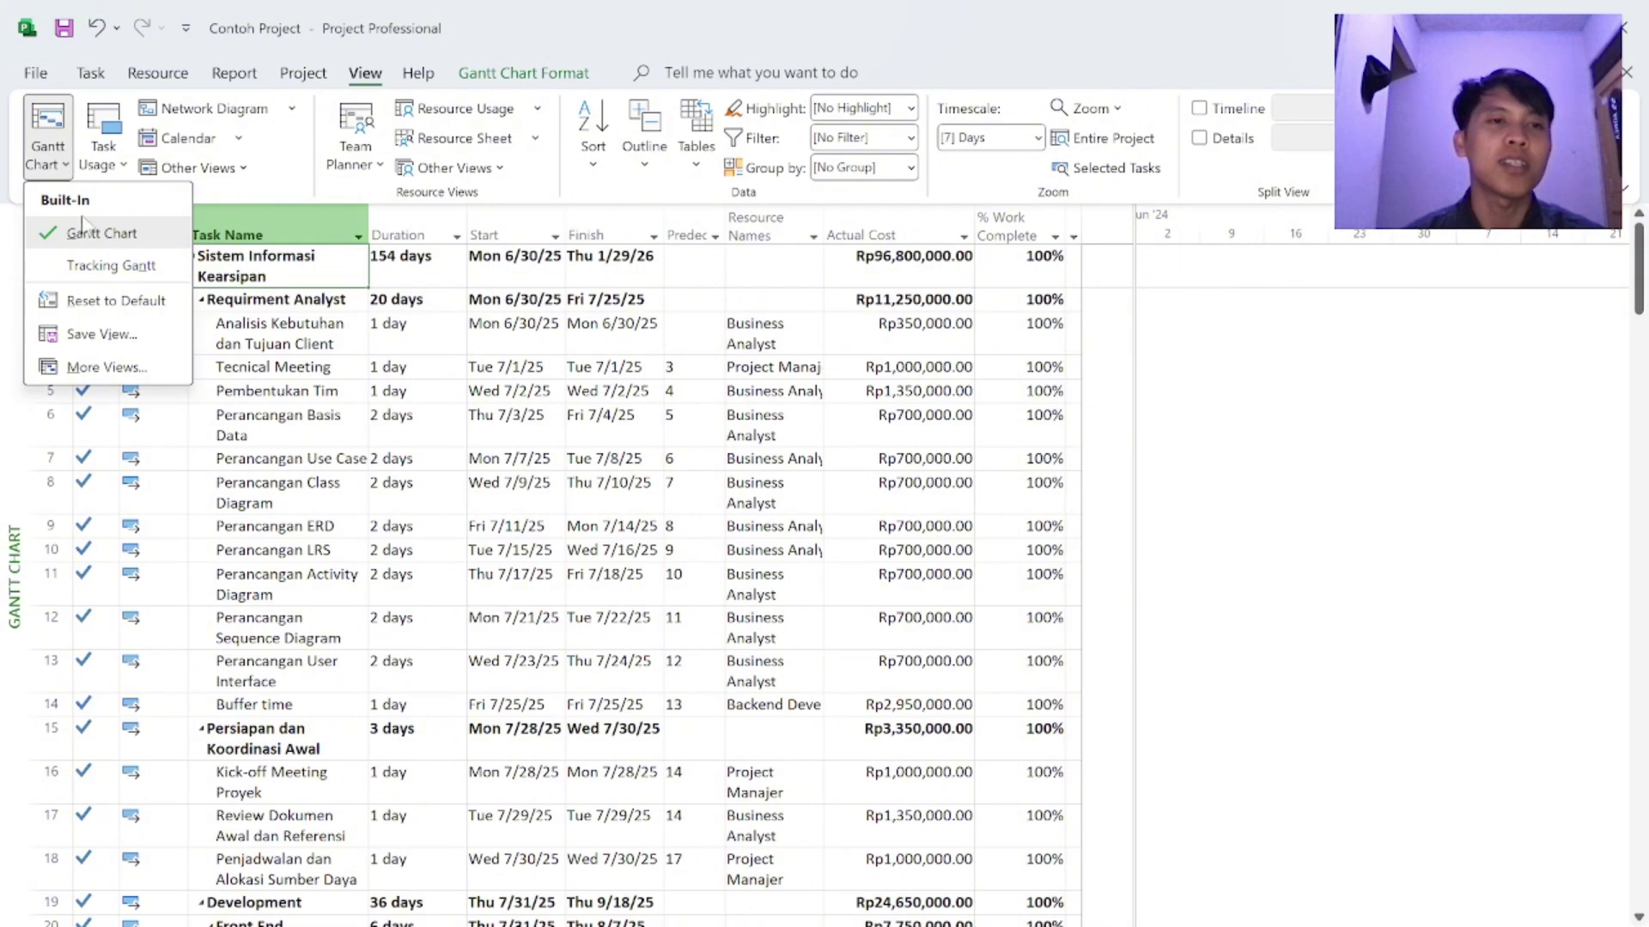
click(111, 266)
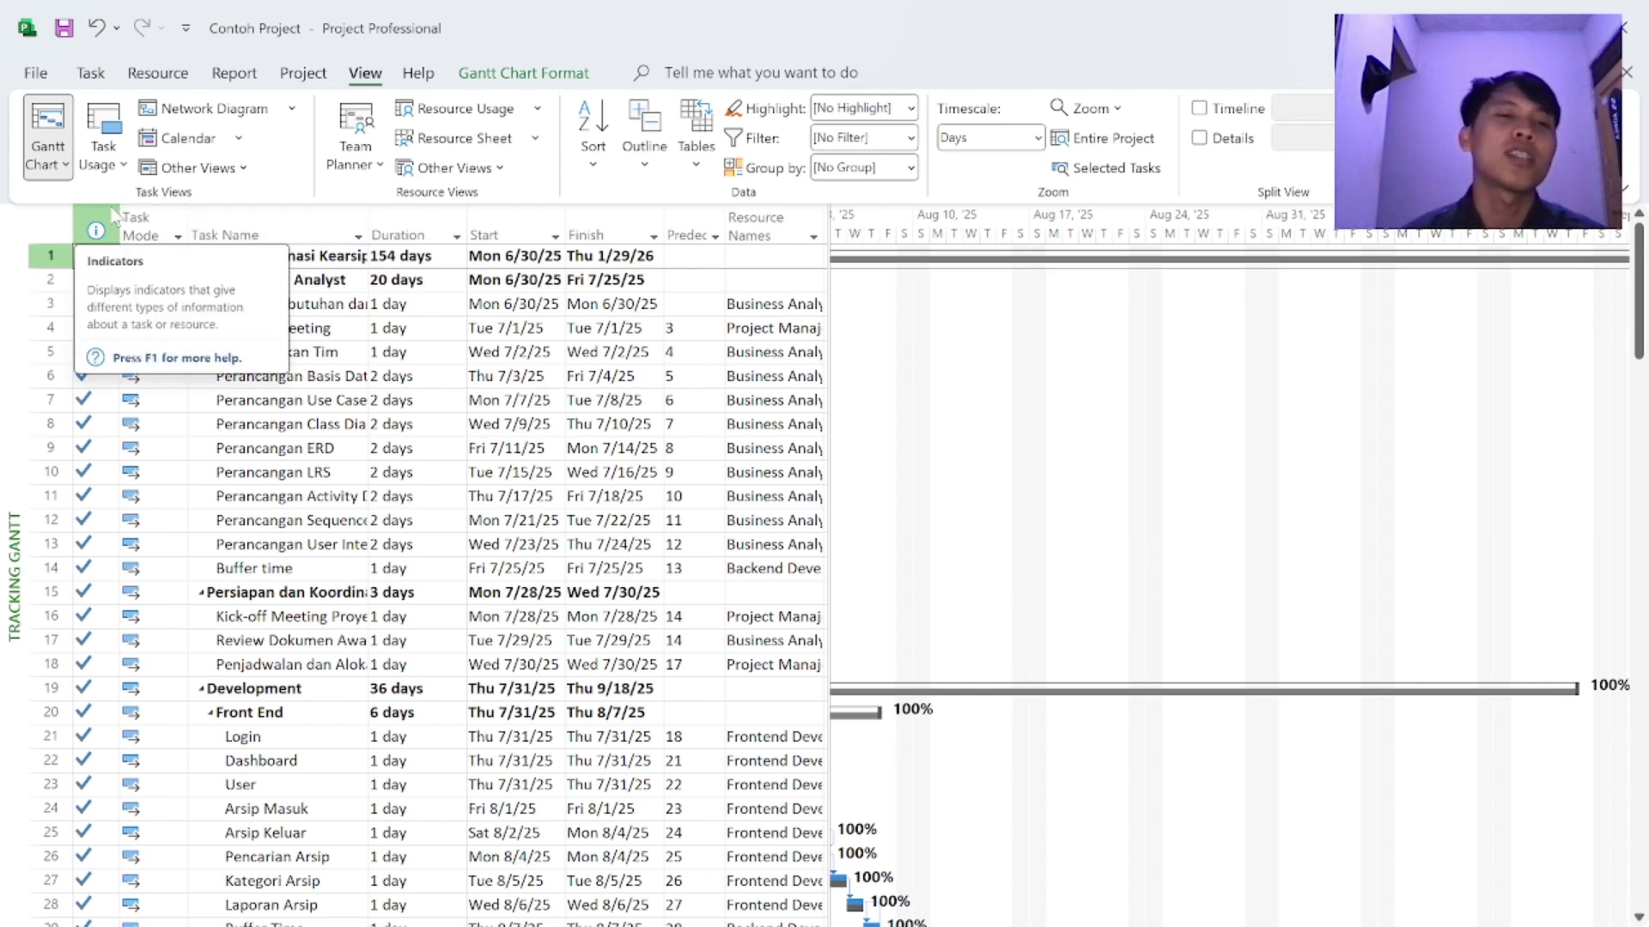
click(54, 174)
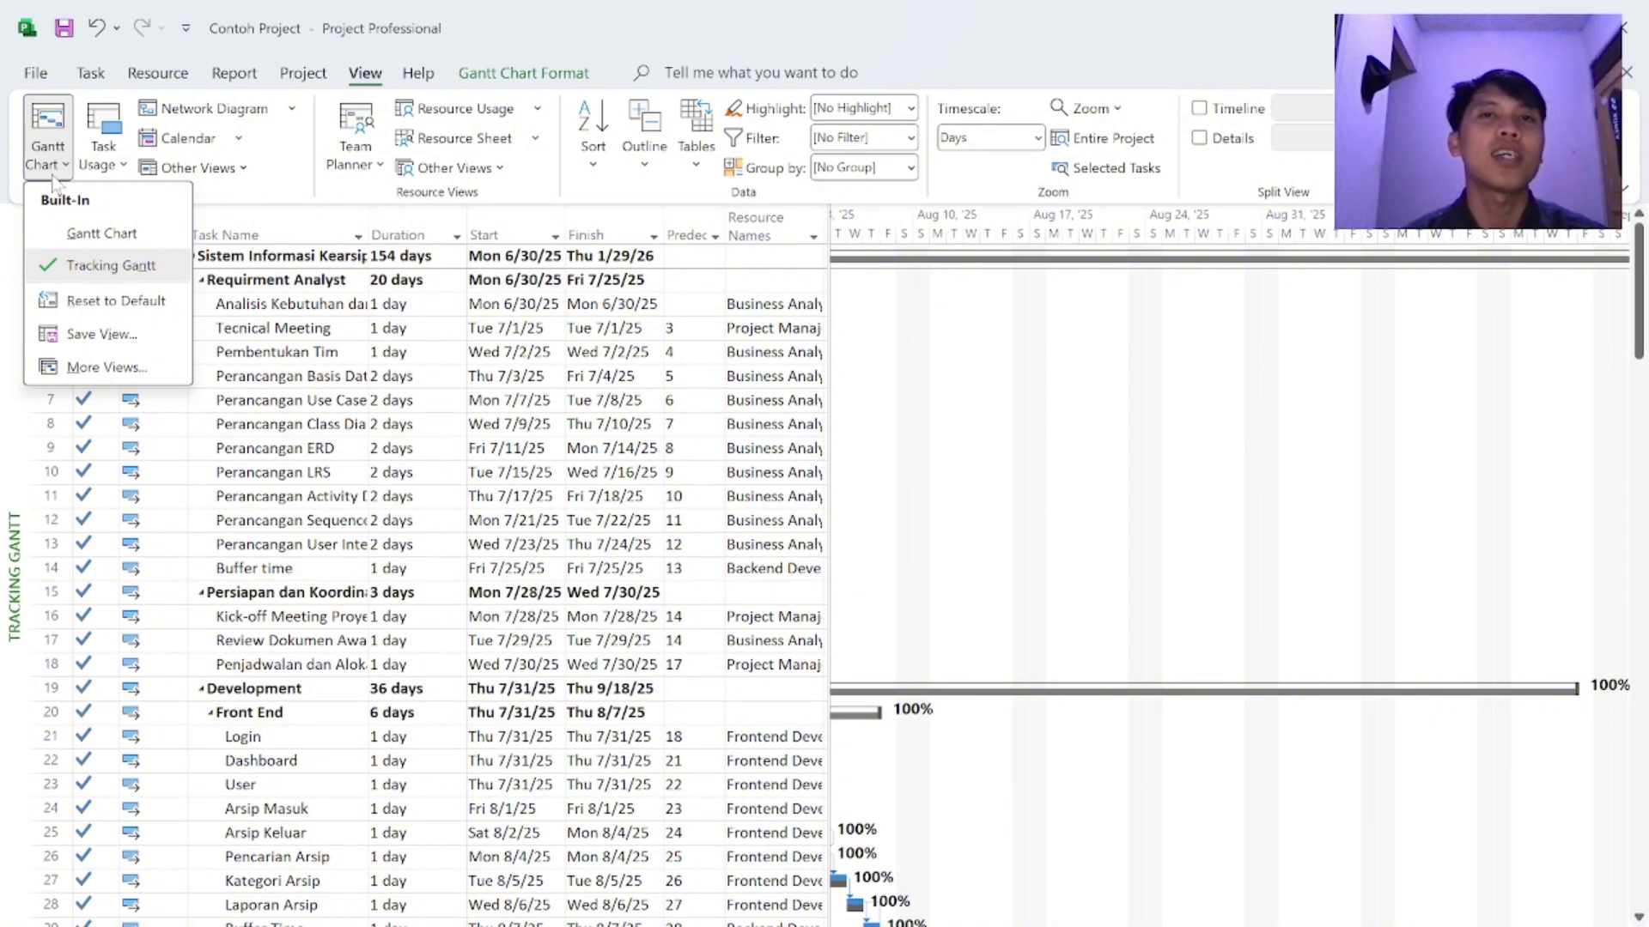
click(101, 234)
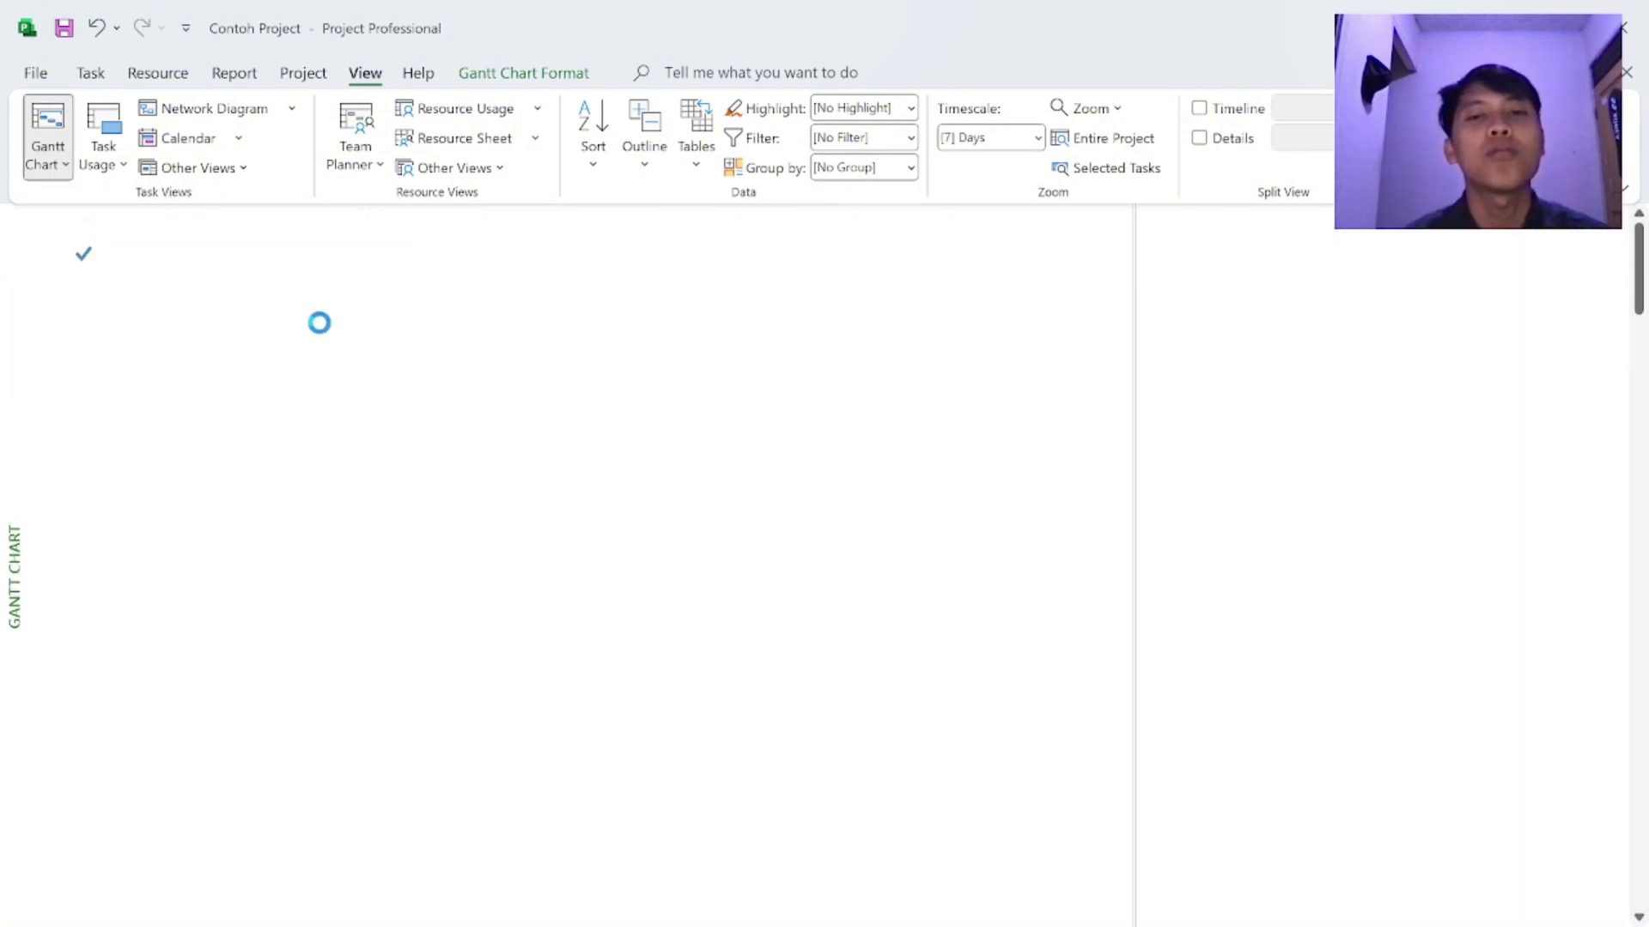